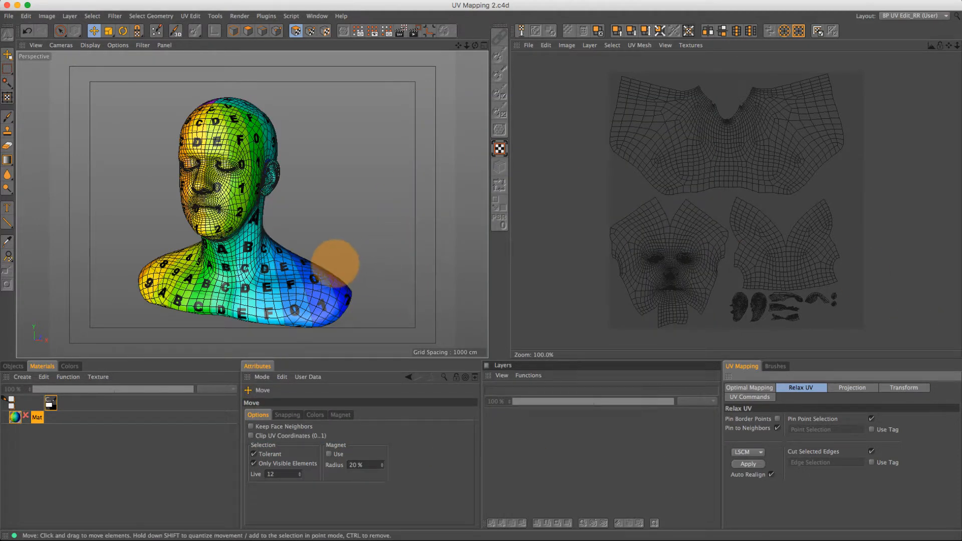
Examine the textured bust from the front, back and both sides, comparing its lettered map with the UV layout
left_click_drag(220, 136, 310, 135, "alt")
middle_click_drag(202, 164, 253, 156, "alt")
left_click_drag(245, 161, 267, 131, "alt")
left_click_drag(354, 142, 314, 88, "alt")
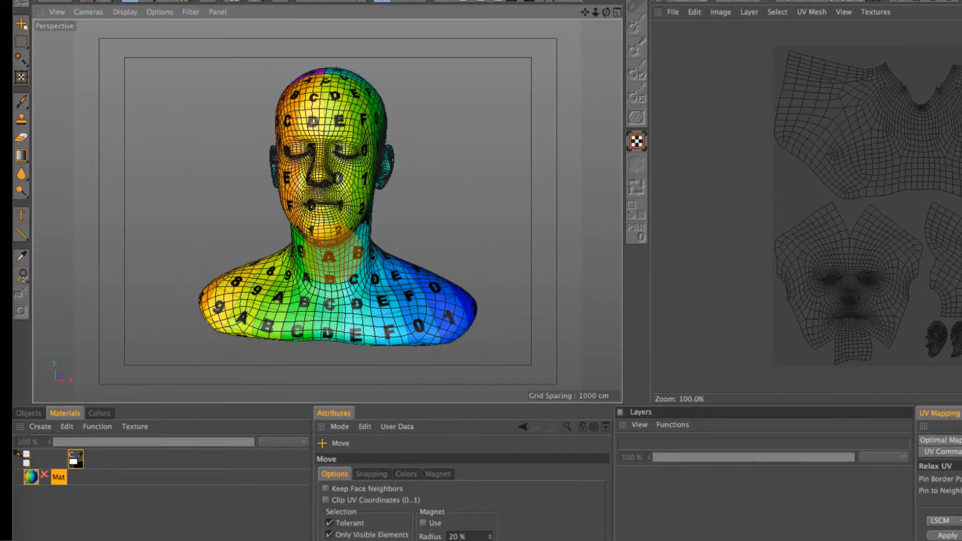
left_click_drag(300, 183, 614, 201, "alt")
scroll(262, 223, "down", 3)
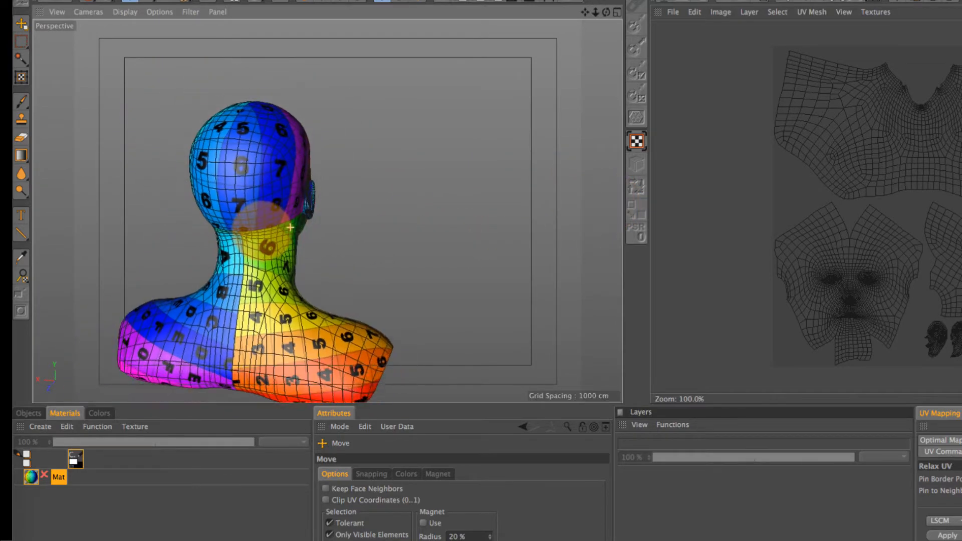
left_click_drag(204, 214, 279, 210, "alt")
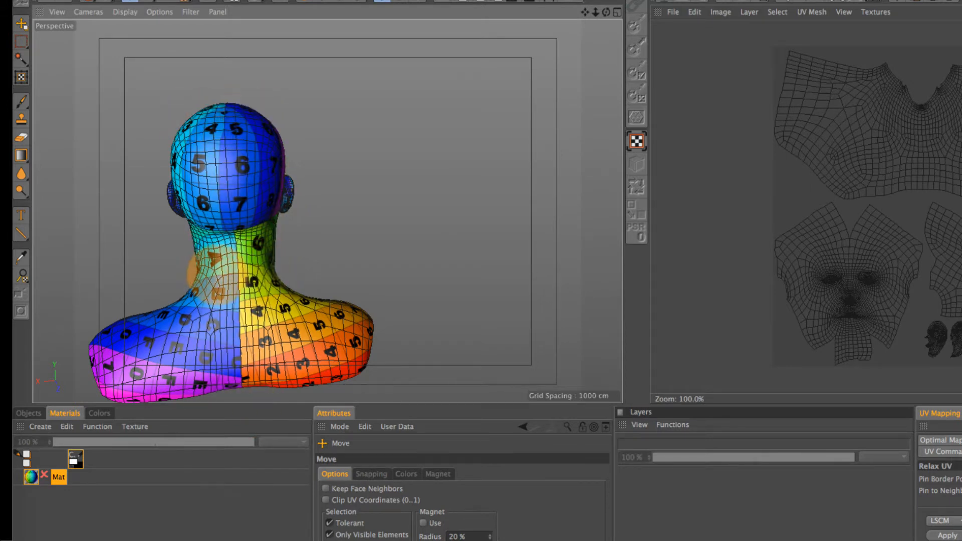
left_click_drag(190, 270, 256, 239, "alt")
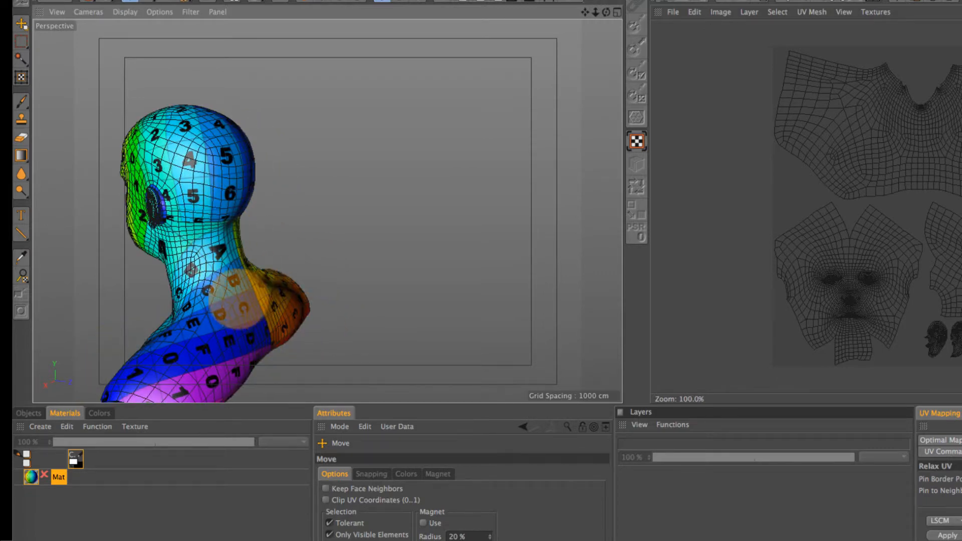
left_click_drag(238, 302, 275, 236, "alt")
left_click_drag(211, 203, 409, 184, "alt")
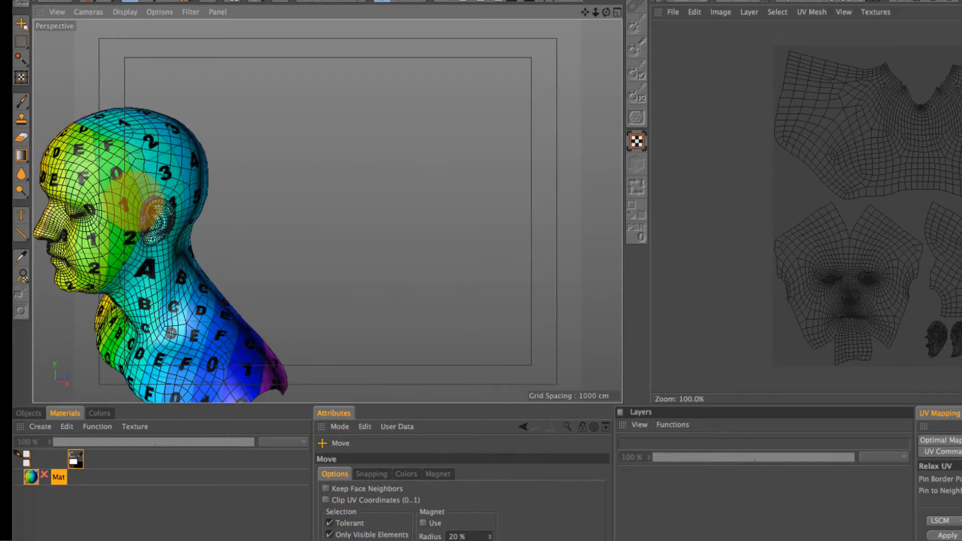
middle_click_drag(134, 201, 240, 171, "alt")
left_click_drag(240, 171, 258, 158, "alt")
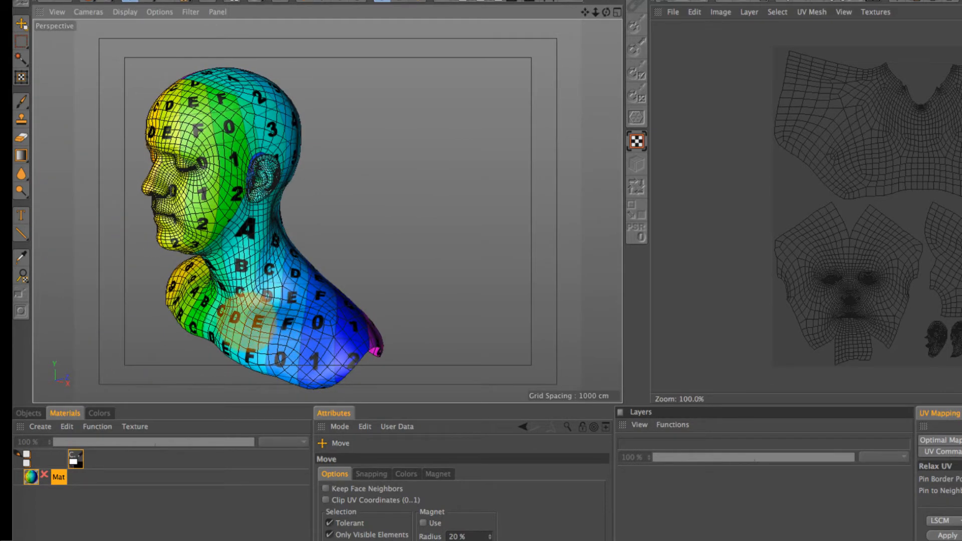
left_click_drag(185, 210, 440, 204, "alt")
middle_click_drag(137, 203, 296, 199, "alt")
left_click_drag(295, 199, 175, 188, "alt")
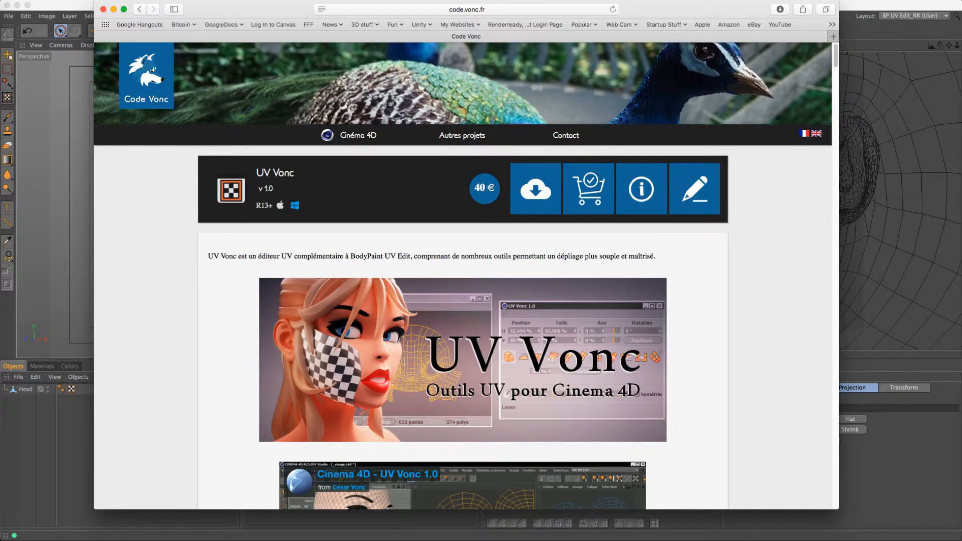
Read through the UV Vonc plugin page, covering its videos, tutorials, activation instructions and tool documentation
scroll(490, 289, "down", 7)
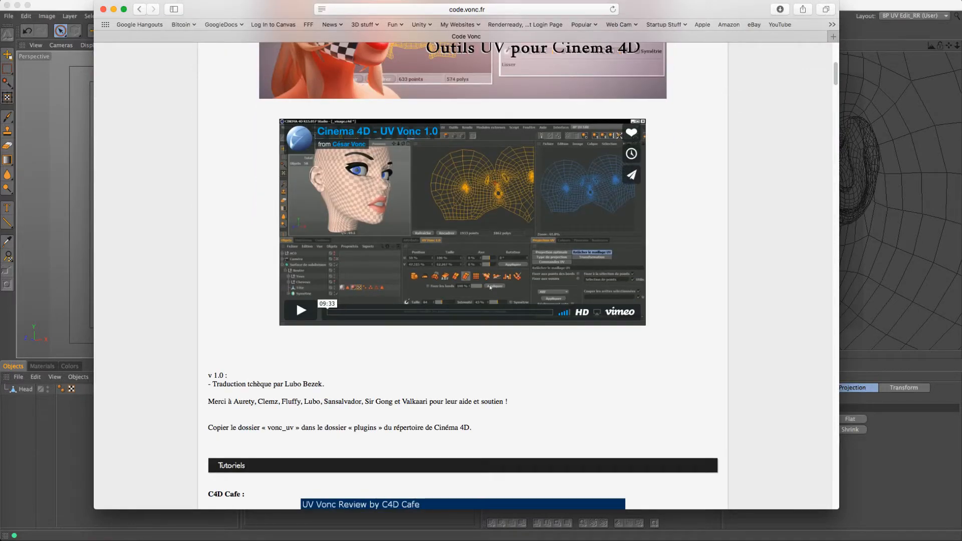
scroll(488, 287, "down", 8)
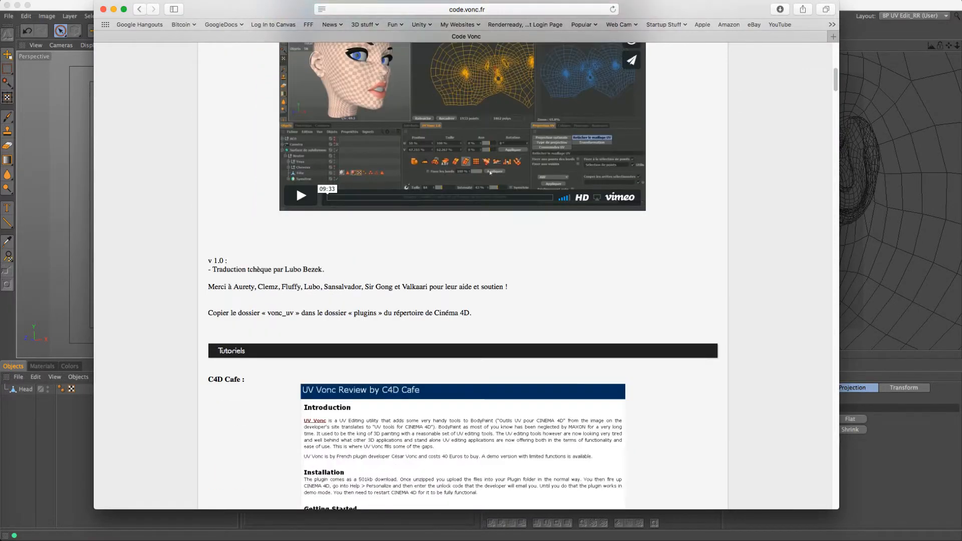
scroll(296, 454, "down", 5)
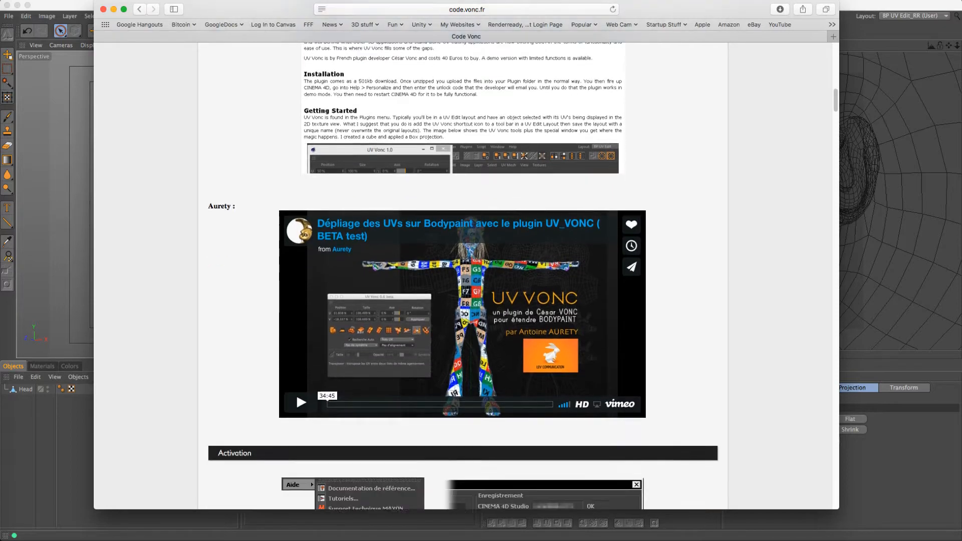
scroll(296, 282, "down", 5)
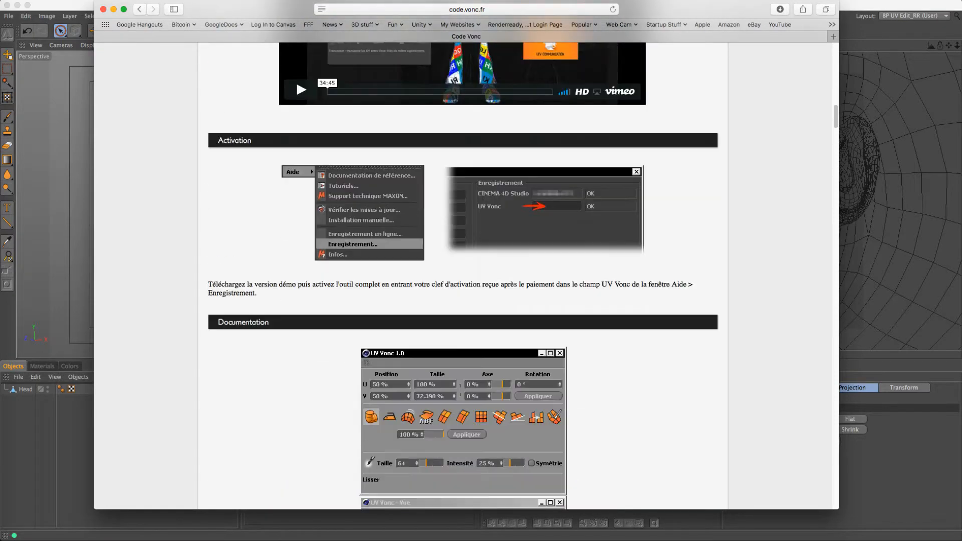
scroll(296, 283, "down", 5)
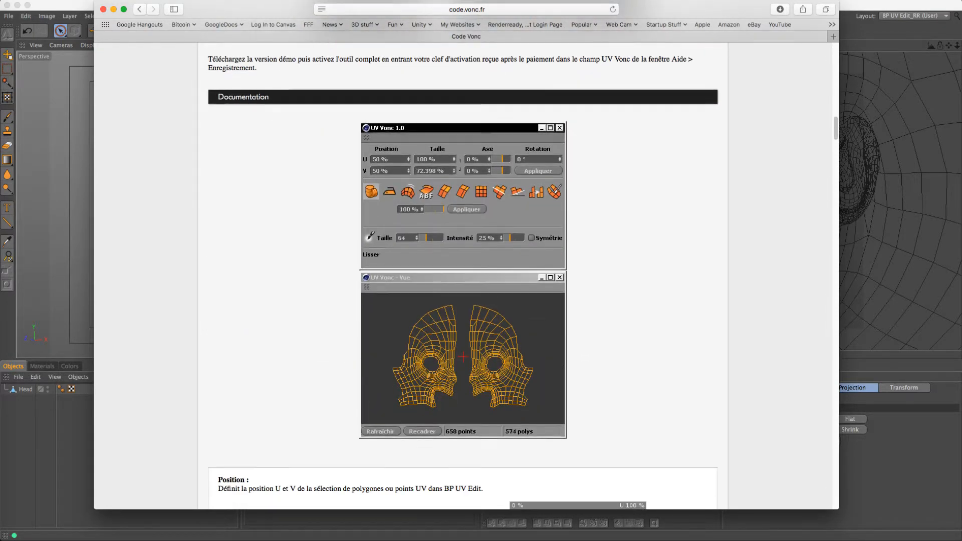
scroll(463, 280, "down", 3)
scroll(463, 281, "down", 10)
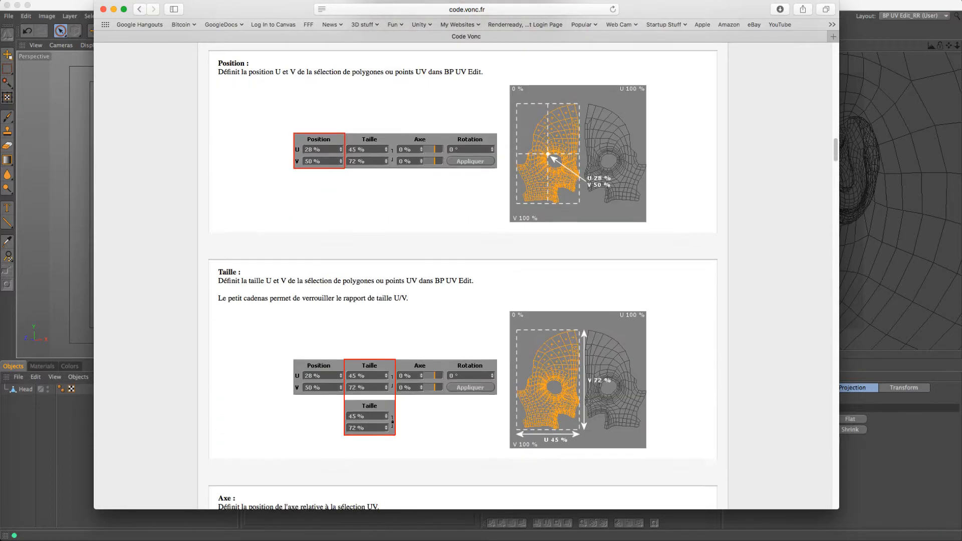
scroll(295, 233, "up", 20)
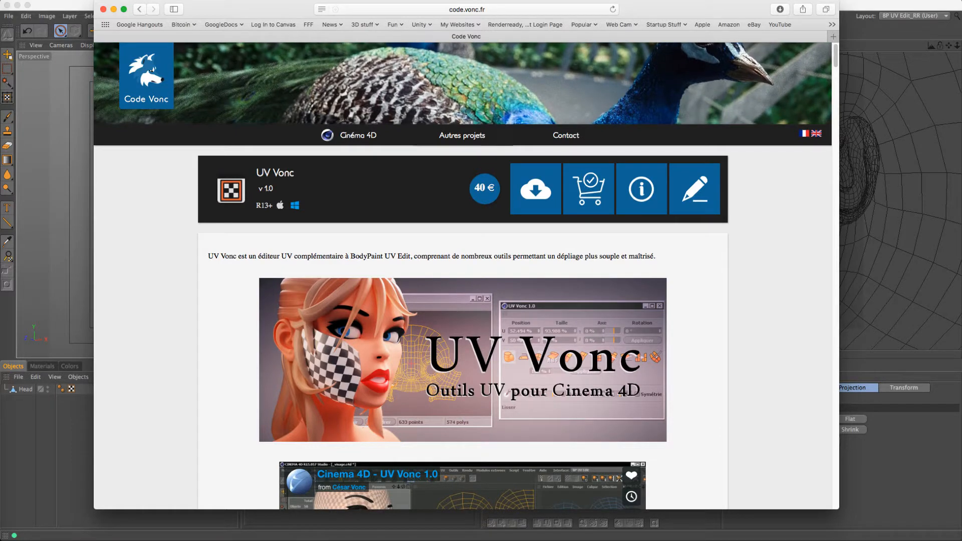
Switch back to Cinema 4D and select the Head object in polygon mode to display its mesh
left_click(544, 520)
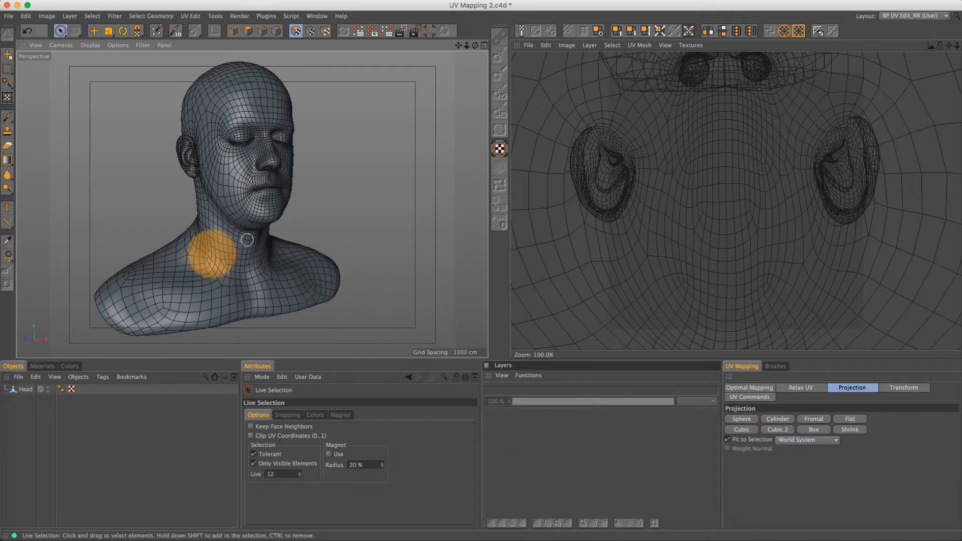
left_click_drag(240, 242, 253, 205, "alt")
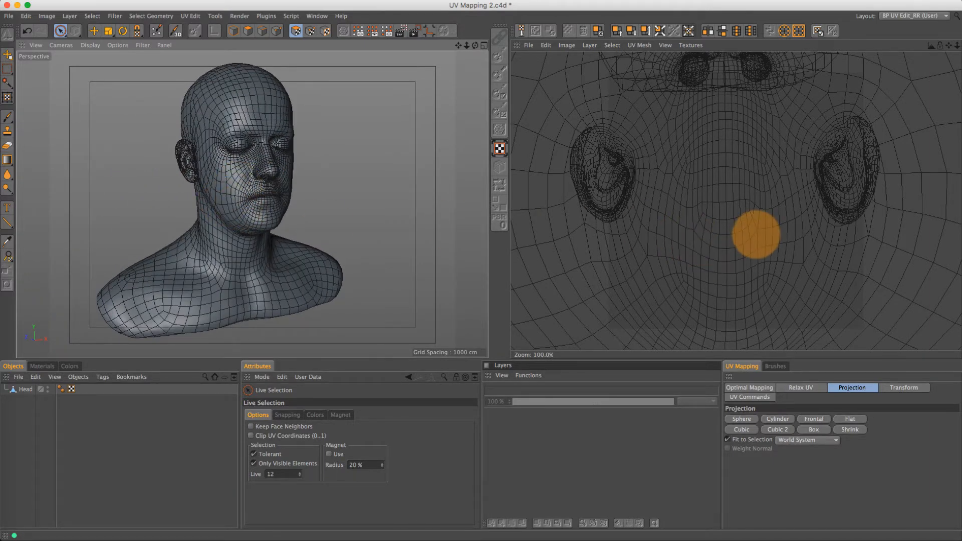
scroll(755, 235, "down", 5)
scroll(755, 234, "up", 6)
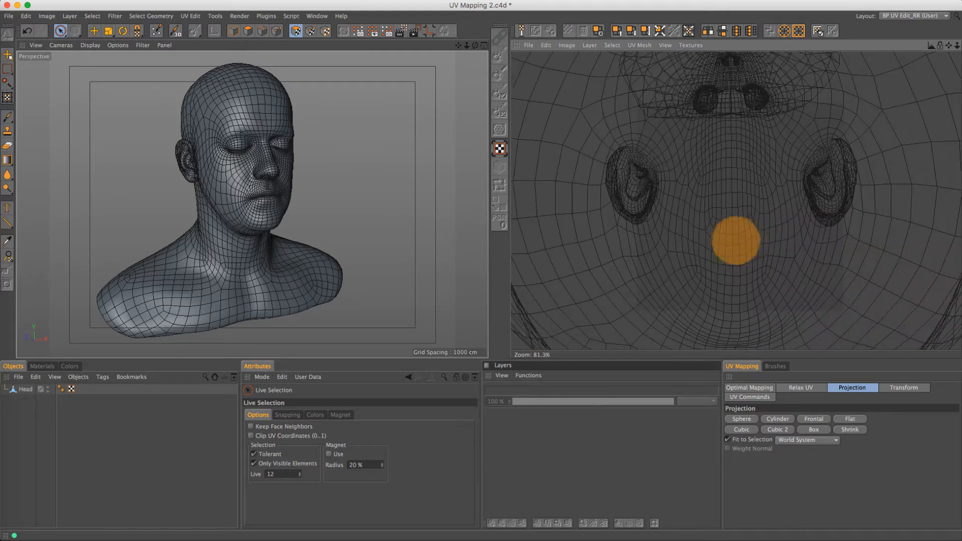
scroll(722, 242, "up", 2)
left_click(325, 32)
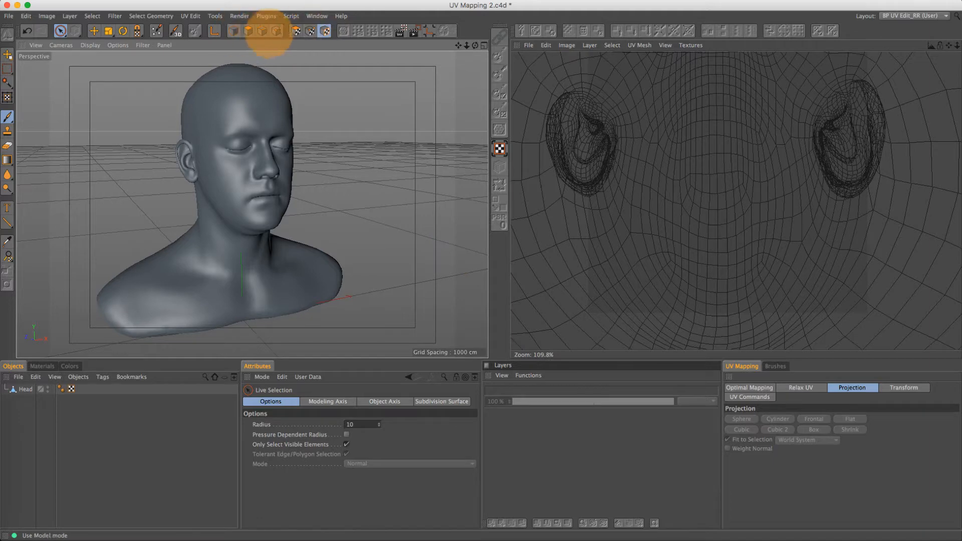
left_click(248, 30)
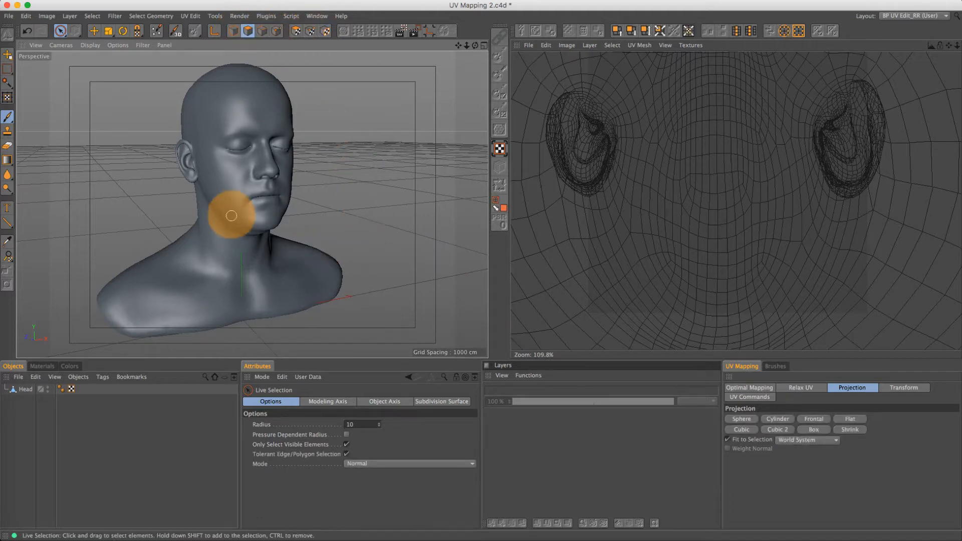
left_click(25, 389)
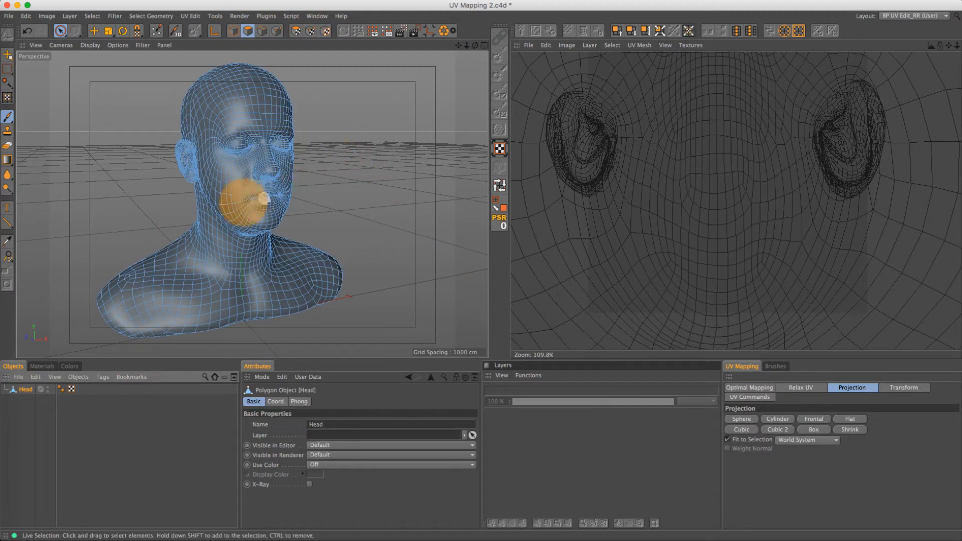
Examine the head's mesh around the face, ears, neck and jaw to plan where the UV seams should run
scroll(280, 209, "up", 3)
scroll(279, 209, "up", 3)
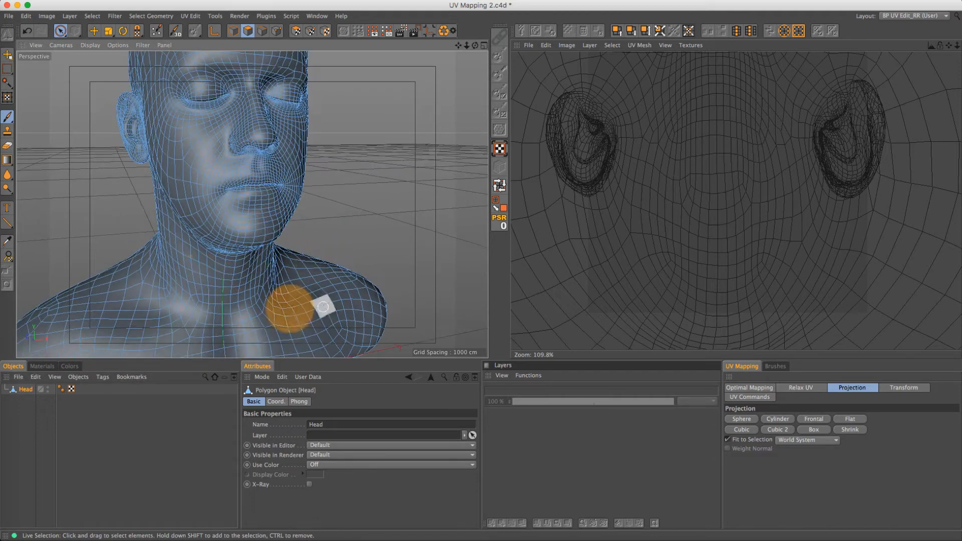
scroll(234, 232, "down", 3)
left_click_drag(228, 171, 407, 187, "alt")
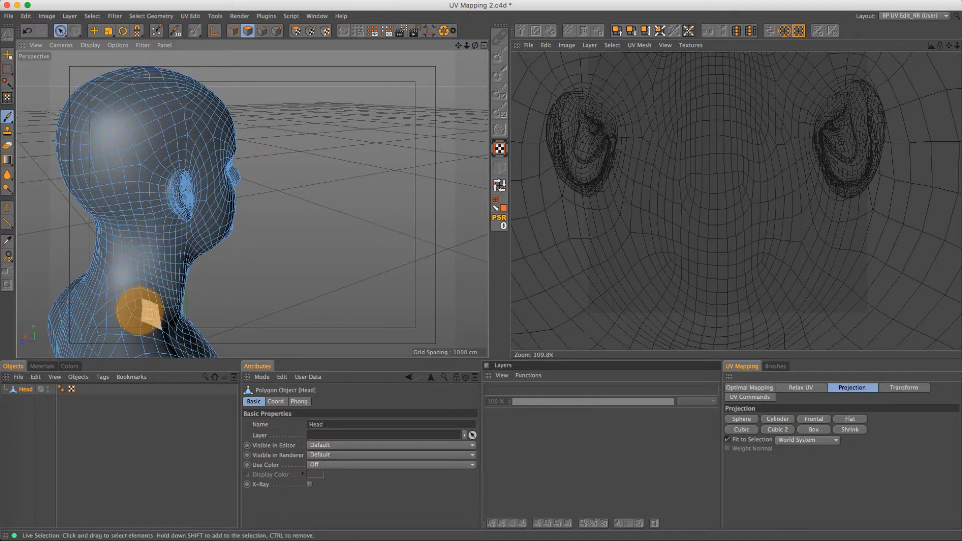
mouse_move(193, 198)
left_mouse_down("alt")
mouse_move(135, 210)
mouse_move(189, 206)
left_mouse_up("alt")
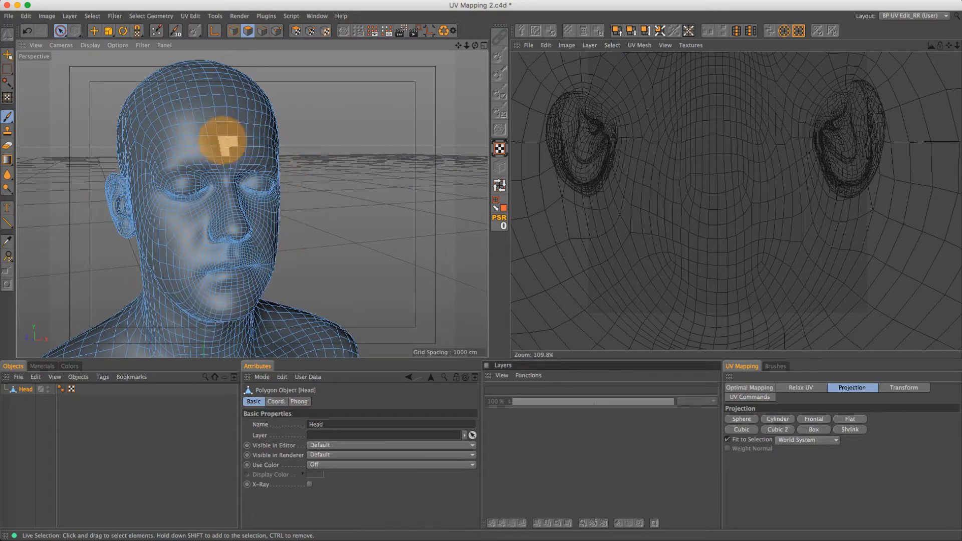
mouse_move(210, 123)
left_mouse_down("alt")
mouse_move(252, 205)
mouse_move(247, 169)
left_mouse_up("alt")
right_click_drag(247, 169, 234, 165, "alt")
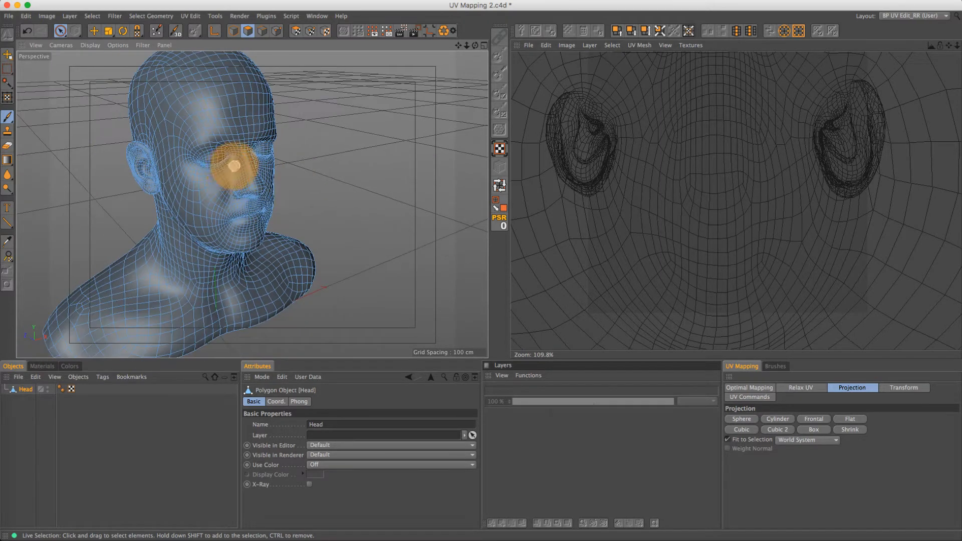
middle_click_drag(234, 165, 220, 200, "alt")
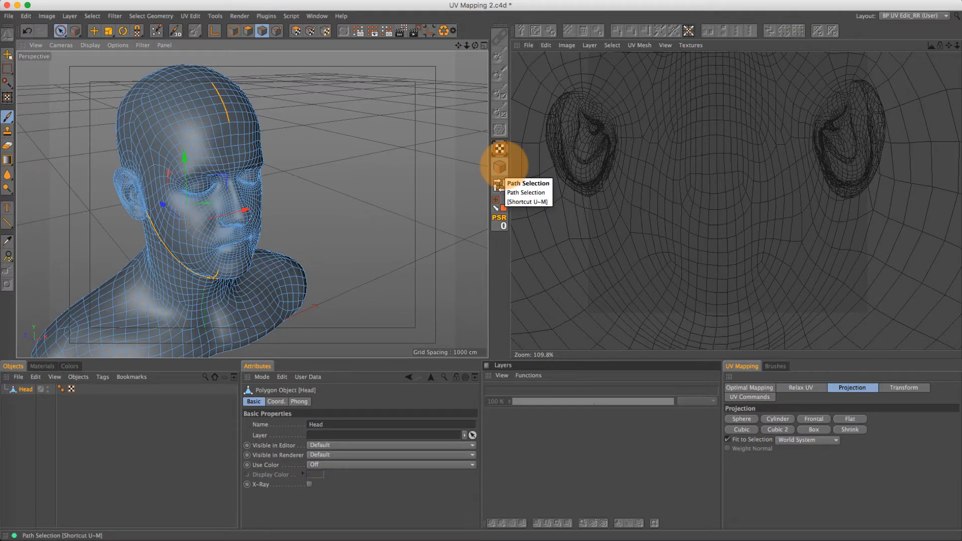
Clear the trial edge selection, and use Path Selection to select an edge seam over the top of the head from ear to ear
left_click(499, 167)
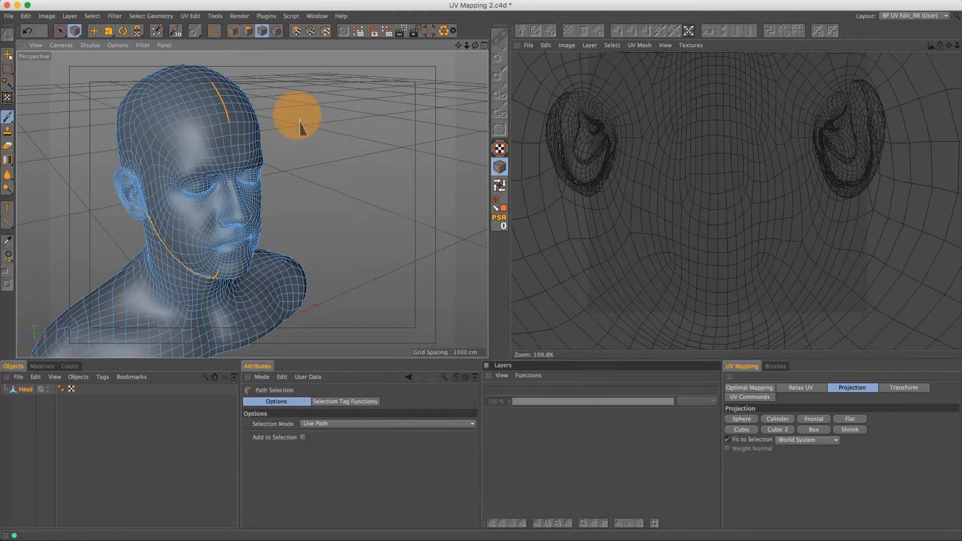
left_click(60, 29)
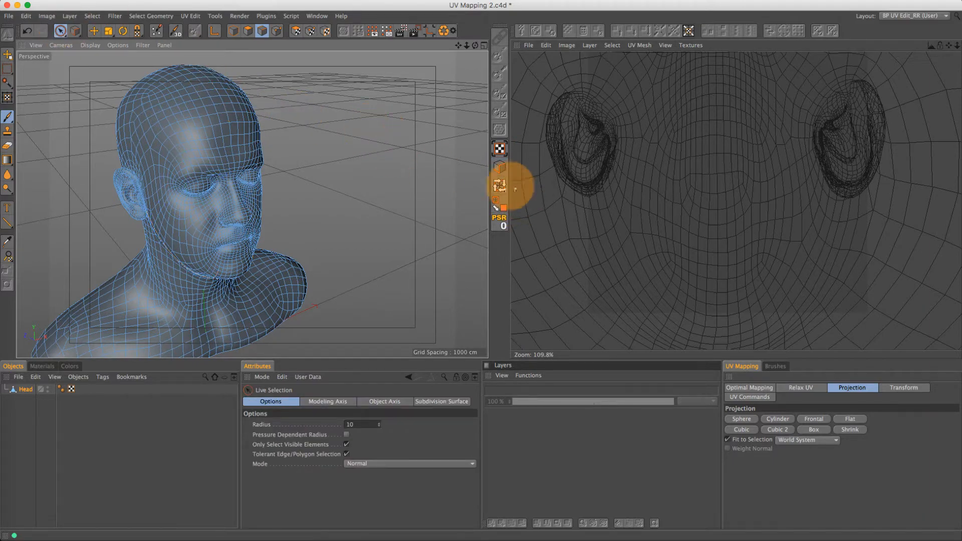
left_click(500, 167)
left_click_drag(190, 100, 155, 137, "alt")
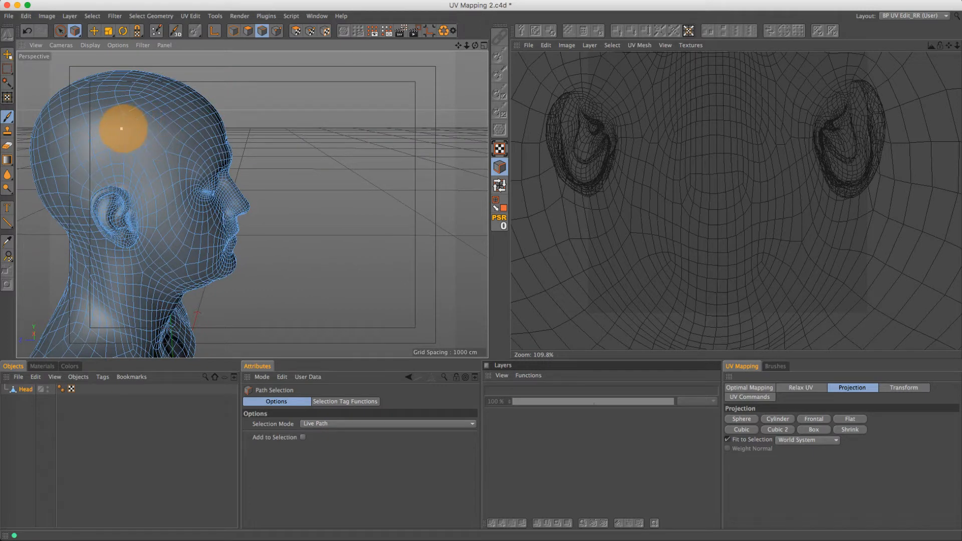
left_click_drag(123, 114, 123, 184)
mouse_move(133, 142)
left_mouse_down("alt")
mouse_move(80, 135)
mouse_move(240, 85)
mouse_move(223, 83)
mouse_move(294, 122)
mouse_move(311, 198)
mouse_move(300, 172)
mouse_move(341, 173)
left_mouse_up("alt")
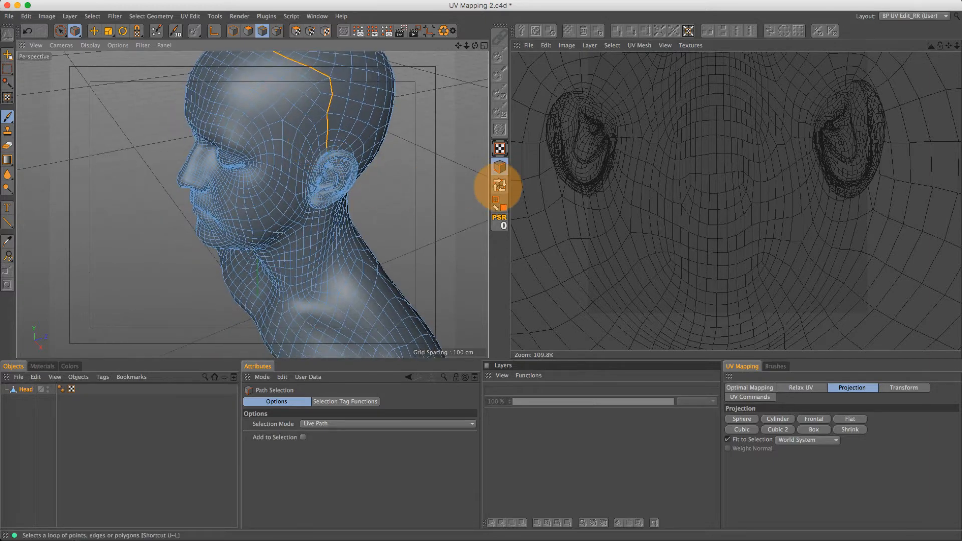
Use Loop Selection to add the edges around the front of both ears to the seam
left_click(498, 186)
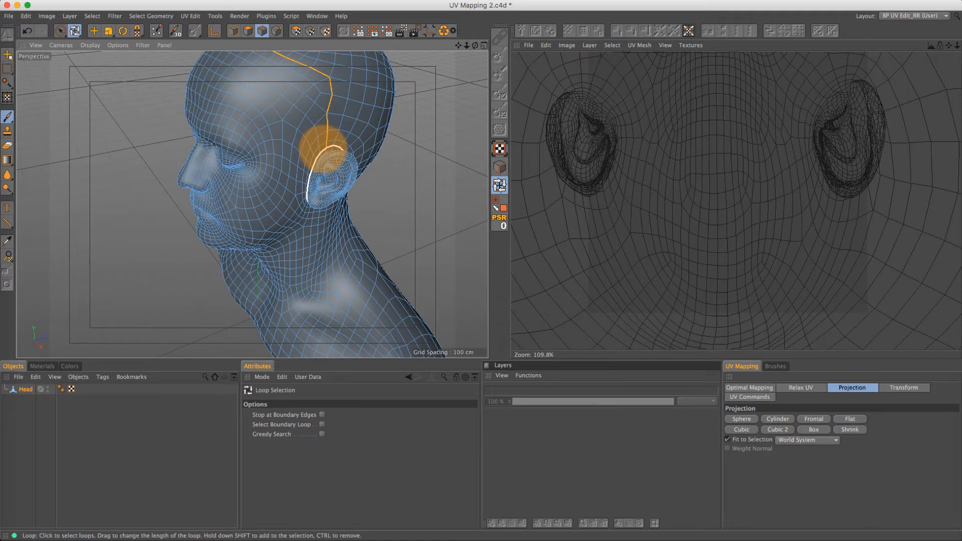
left_click_drag(279, 155, 336, 162, "alt")
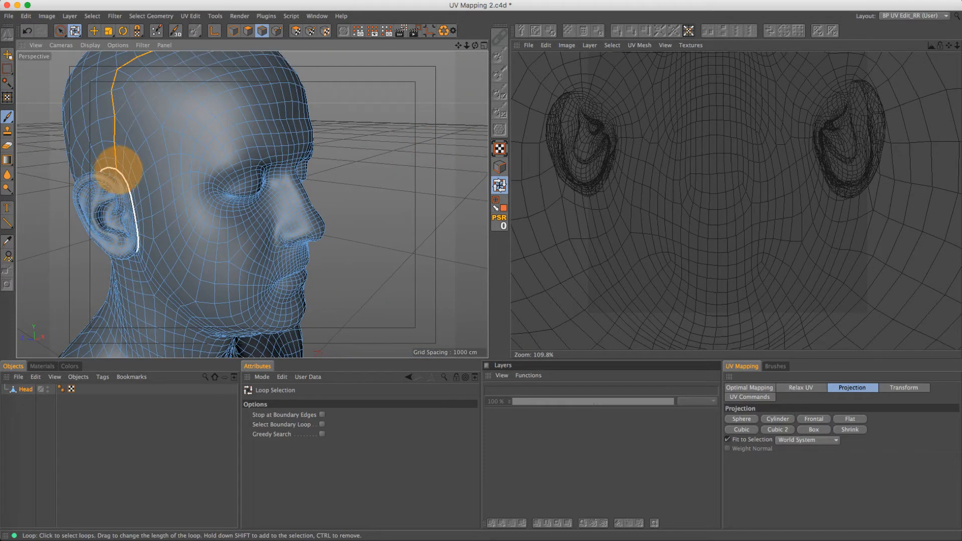
left_click_drag(264, 212, 265, 192, "alt")
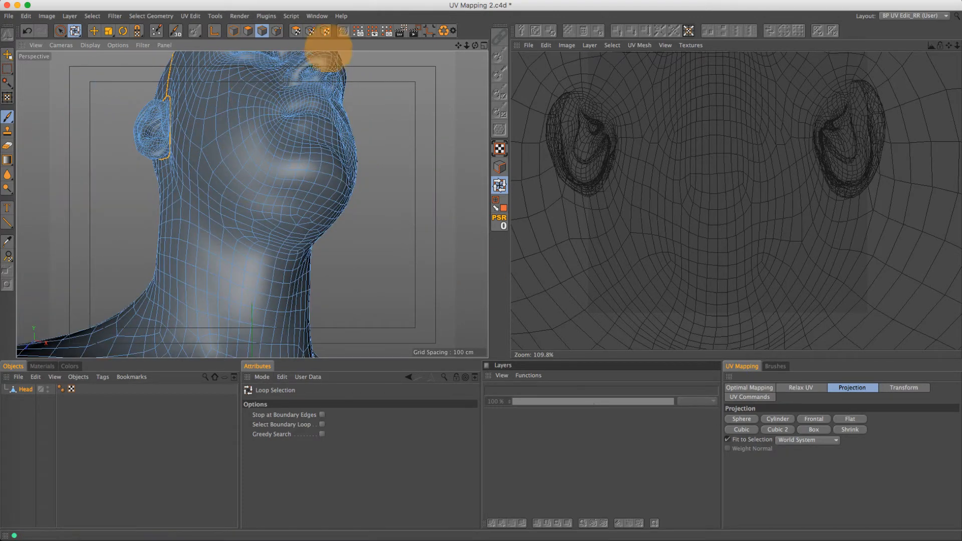
Use Path Selection to add an edge seam from the bottom of one ear along the jaw and under the chin to the other ear
left_click(499, 167)
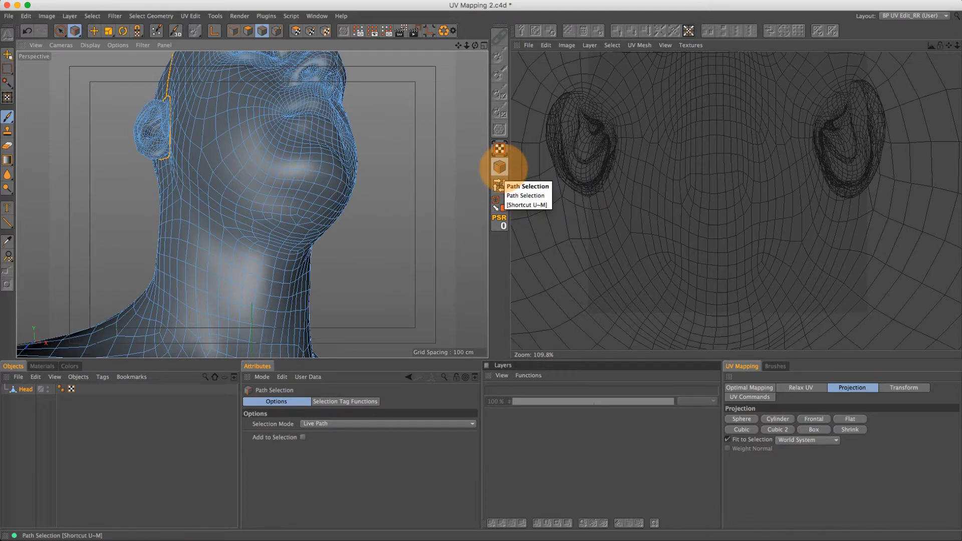
left_click_drag(190, 170, 243, 179, "alt")
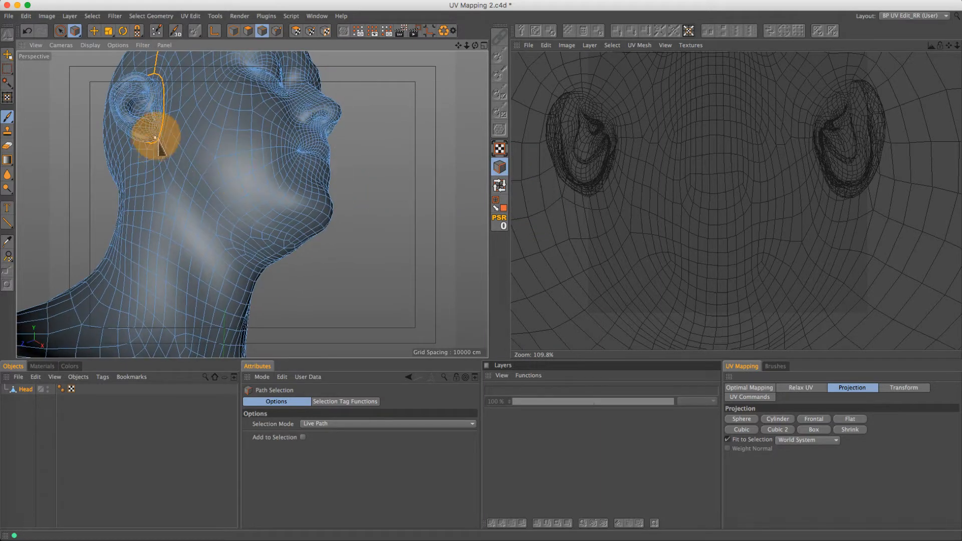
scroll(143, 145, "up", 5)
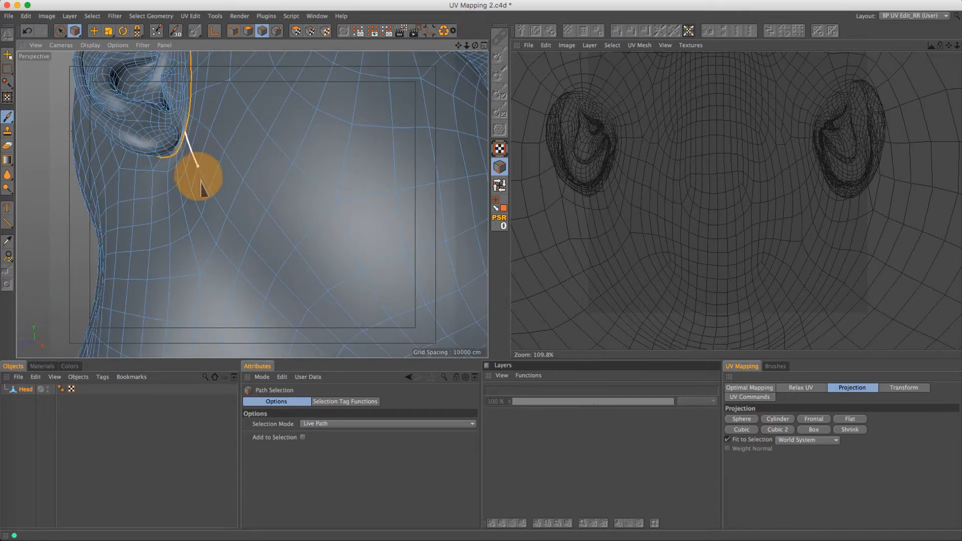
mouse_move(221, 211)
left_mouse_down()
mouse_move(302, 313)
mouse_move(344, 344)
left_mouse_up()
scroll(344, 306, "down", 5)
left_click_drag(350, 298, 199, 250, "alt")
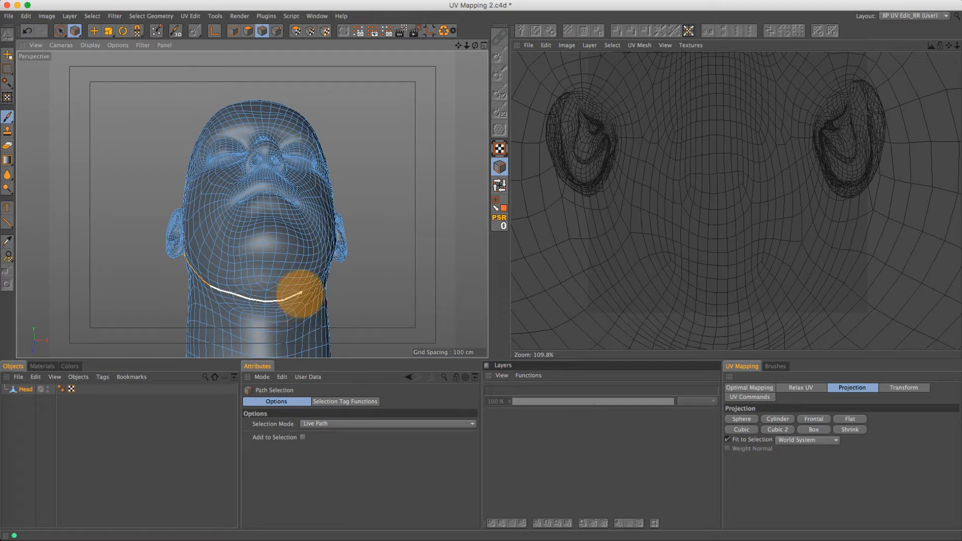
left_click_drag(312, 287, 294, 278, "alt")
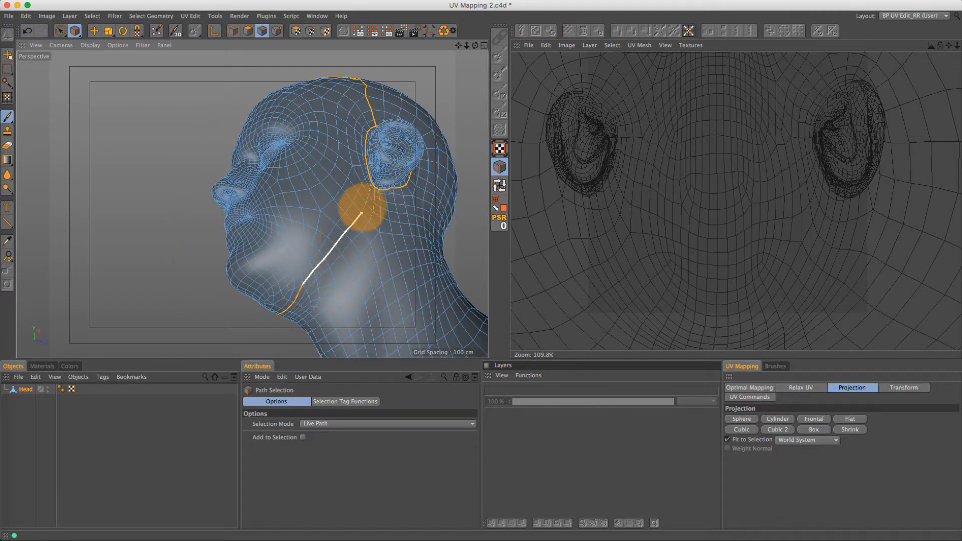
scroll(365, 165, "up", 5)
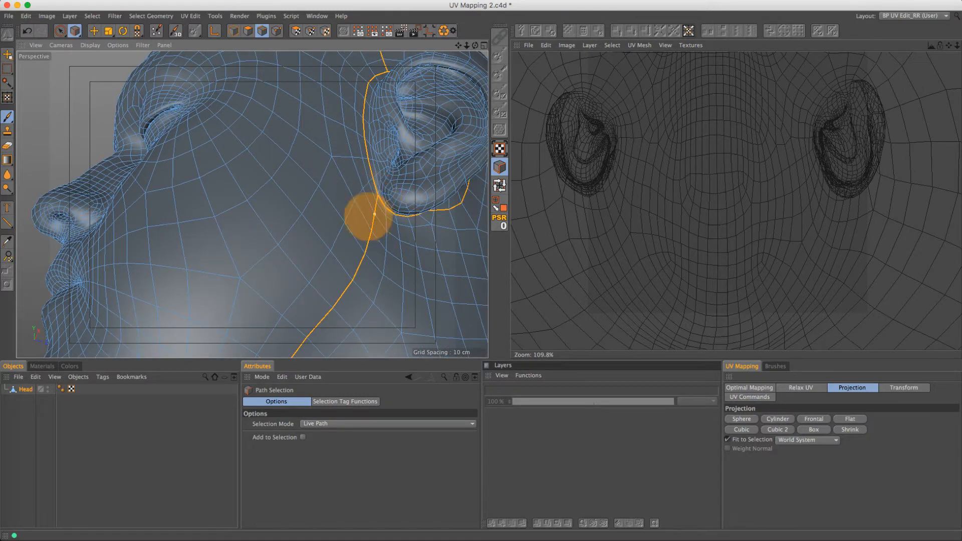
scroll(240, 214, "down", 5)
Add a short relief seam from the middle of the over-the-head seam down onto the forehead
left_click_drag(294, 214, 164, 202, "alt")
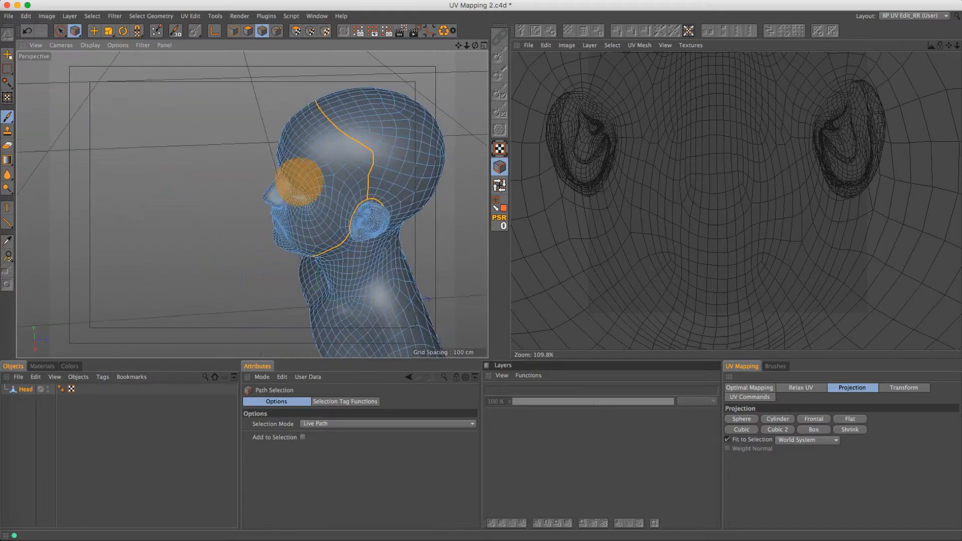
left_click_drag(299, 181, 399, 209, "alt")
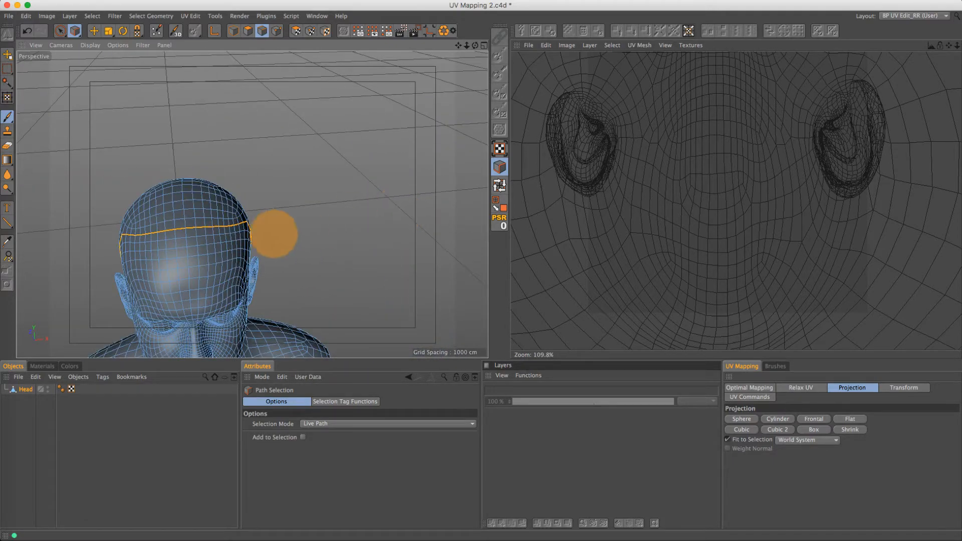
left_click_drag(112, 223, 273, 156, "alt")
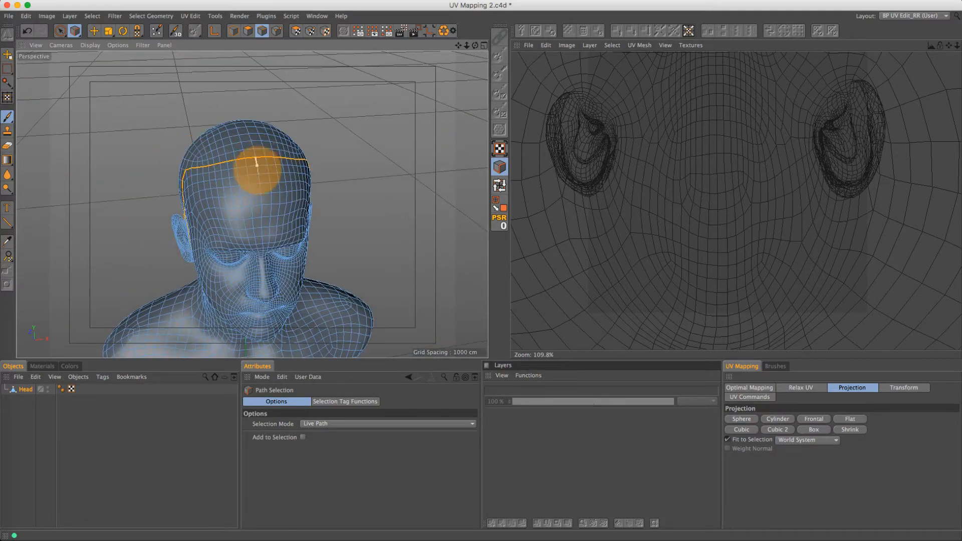
Add a short relief seam on each side of the chin, running from the jaw seam up toward the corner of the mouth
left_click_drag(257, 241, 299, 215, "alt")
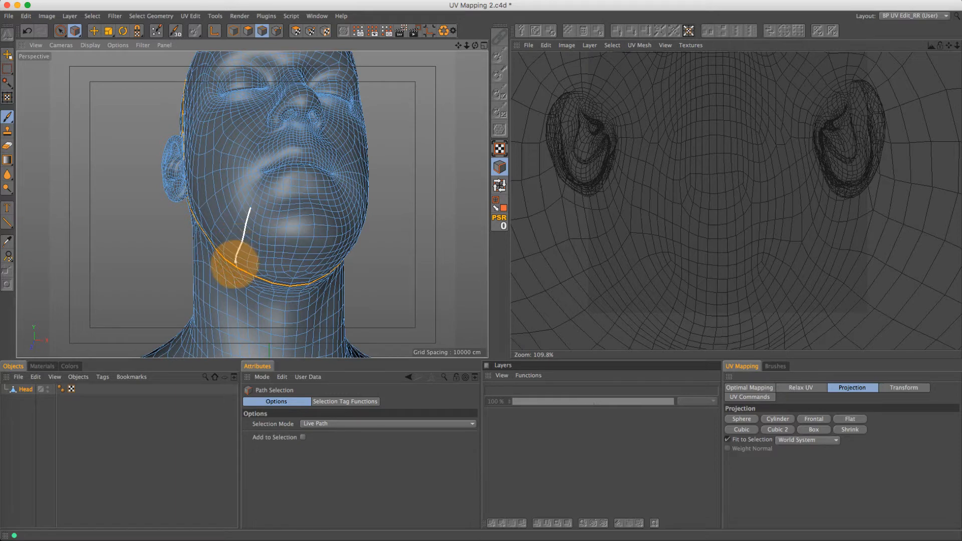
left_click_drag(234, 265, 311, 253, "alt")
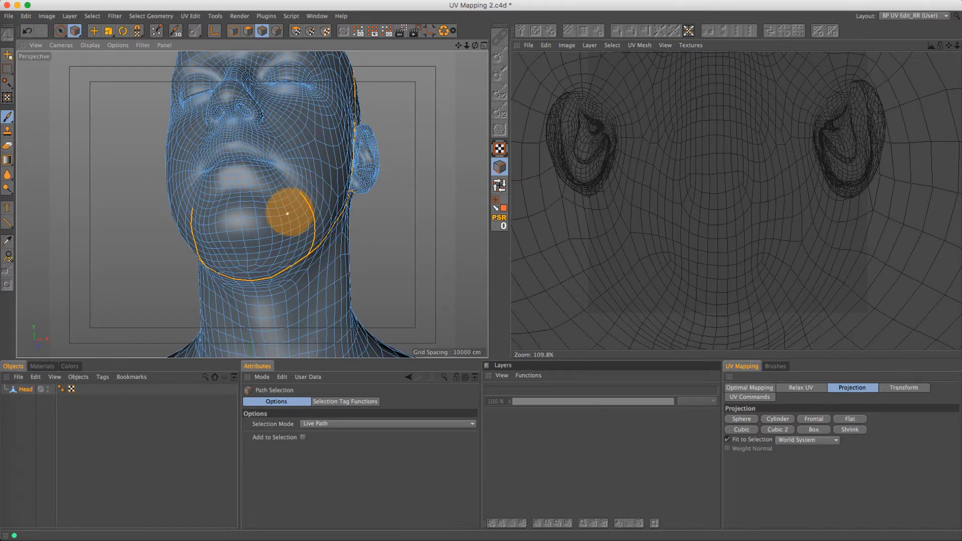
left_click_drag(287, 214, 326, 215, "alt")
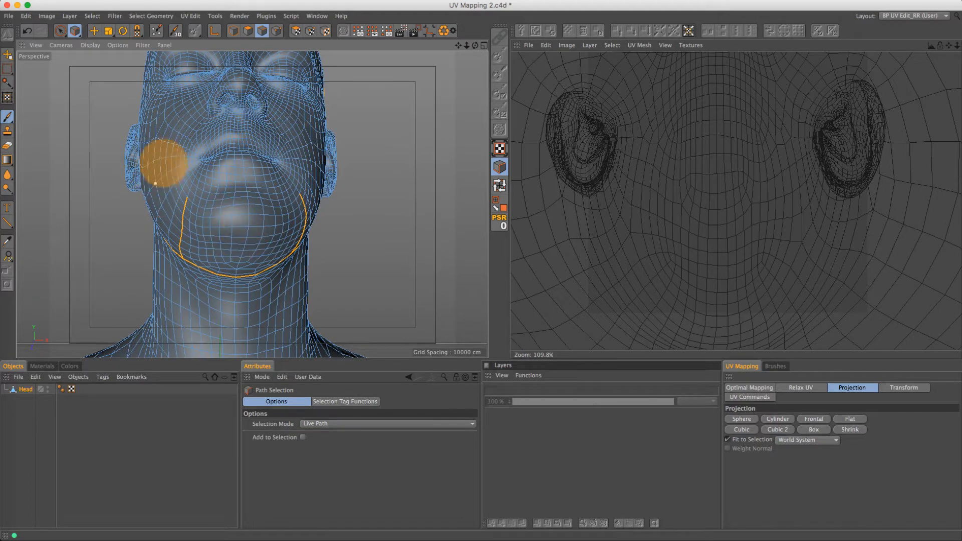
left_click_drag(163, 163, 154, 235, "alt")
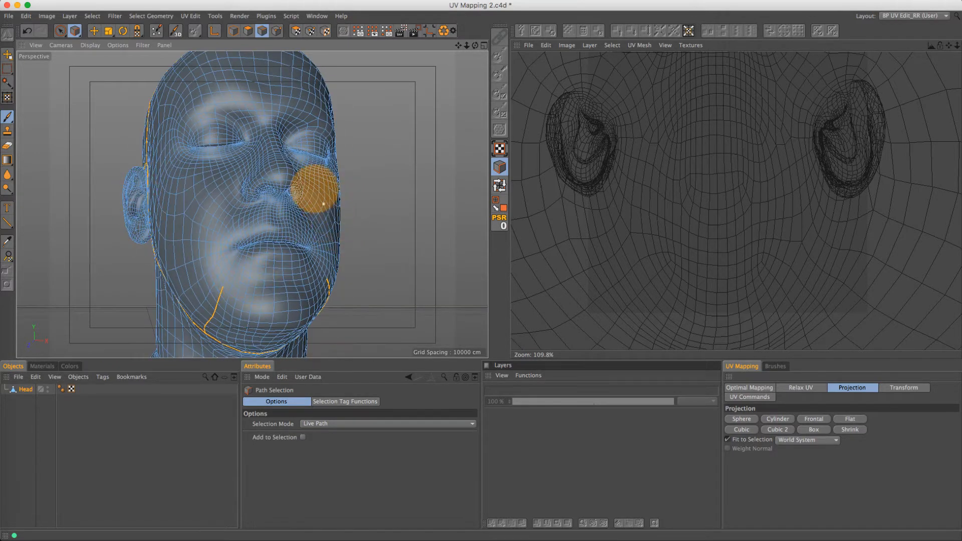
left_click_drag(315, 189, 294, 208, "alt")
right_click_drag(294, 208, 247, 203, "alt")
left_click_drag(249, 205, 271, 207, "alt")
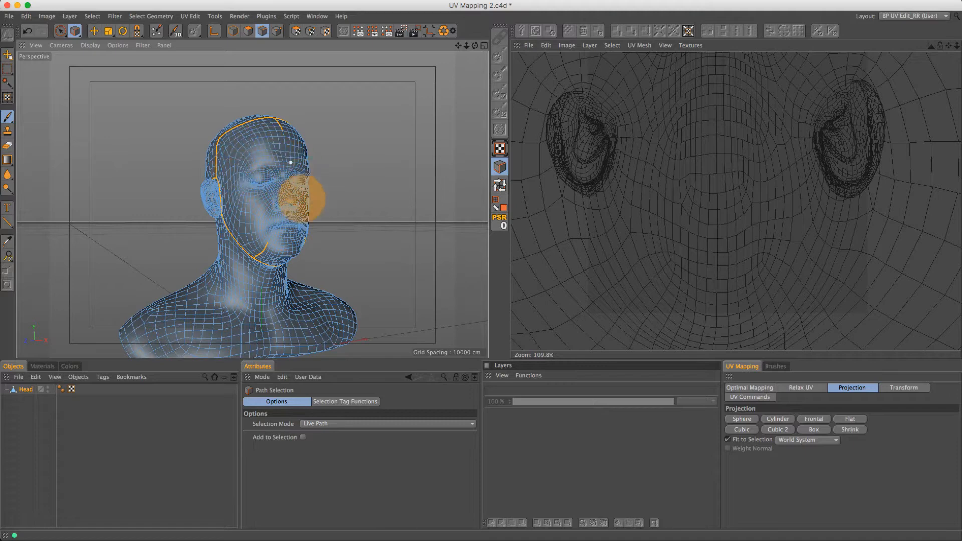
Add an edge seam across the back of the head at the base of the skull, joining the backs of both ears
middle_click_drag(271, 234, 337, 189, "alt")
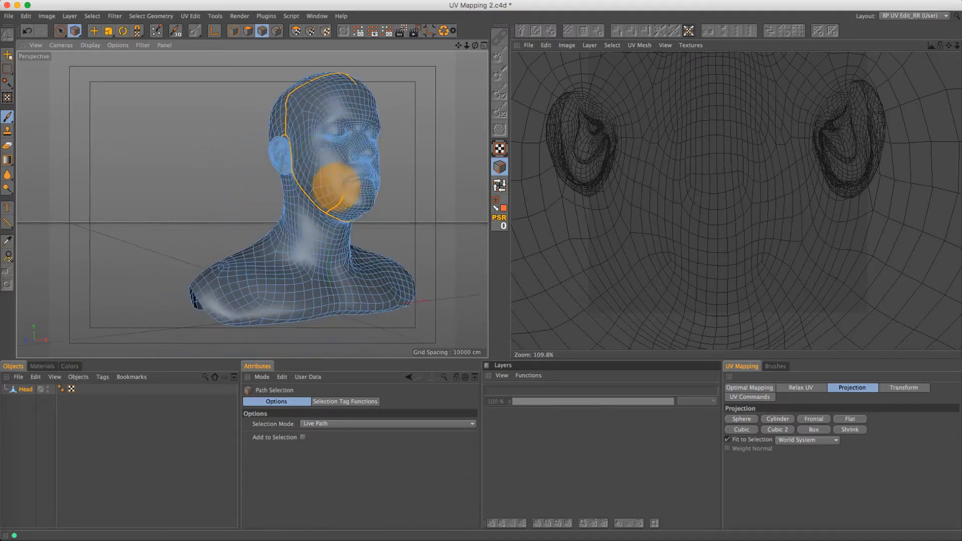
left_click_drag(322, 158, 381, 183, "alt")
right_click_drag(273, 157, 305, 150, "alt")
mouse_move(260, 177)
left_mouse_down("alt")
mouse_move(271, 180)
mouse_move(245, 198)
mouse_move(235, 190)
mouse_move(251, 165)
mouse_move(271, 177)
left_mouse_up("alt")
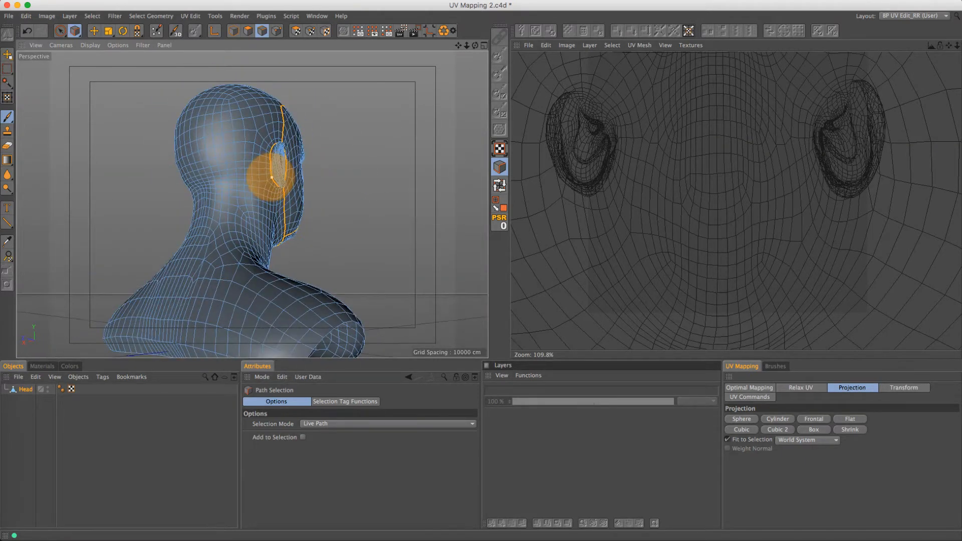
right_click_drag(205, 170, 323, 187, "alt")
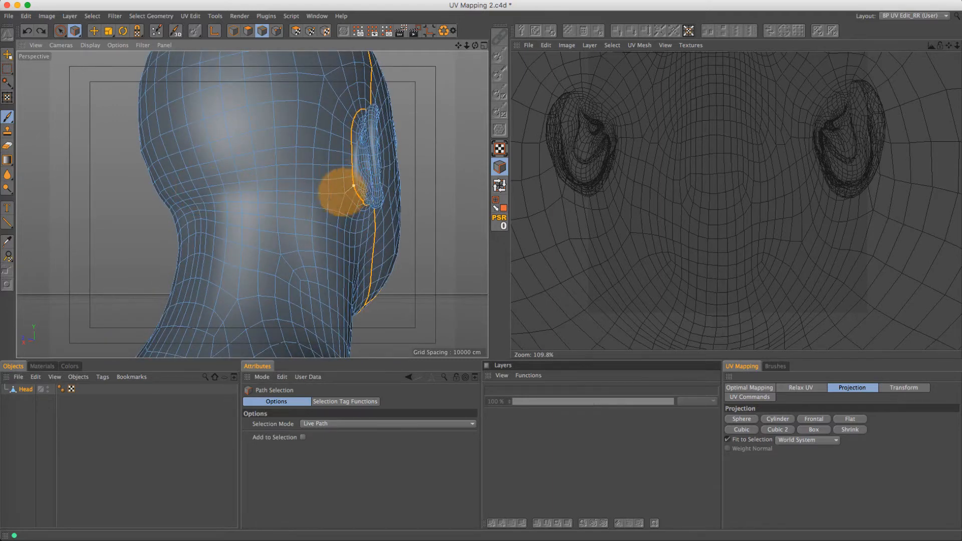
mouse_move(201, 195)
left_mouse_down()
mouse_move(329, 191)
mouse_move(260, 198)
mouse_move(350, 203)
left_mouse_up()
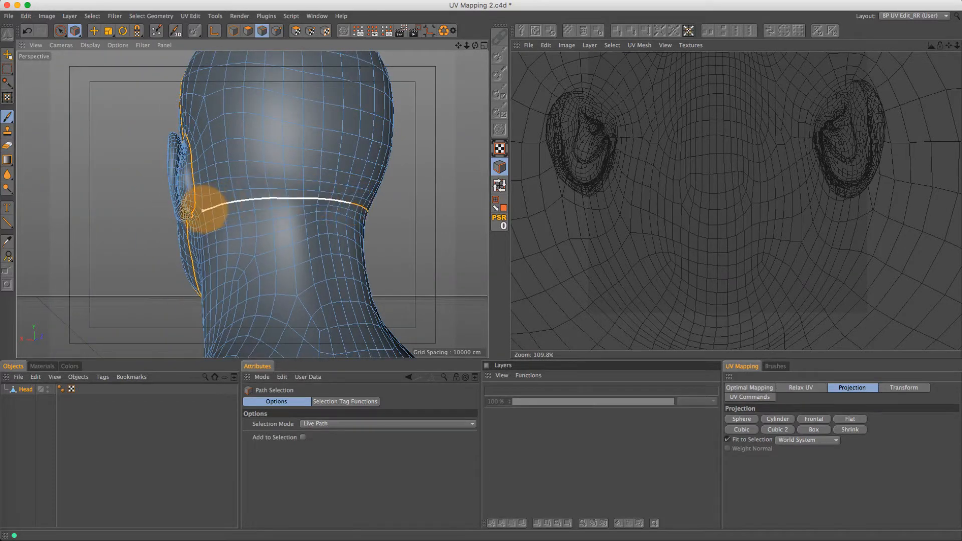
left_click_drag(210, 194, 307, 210, "alt")
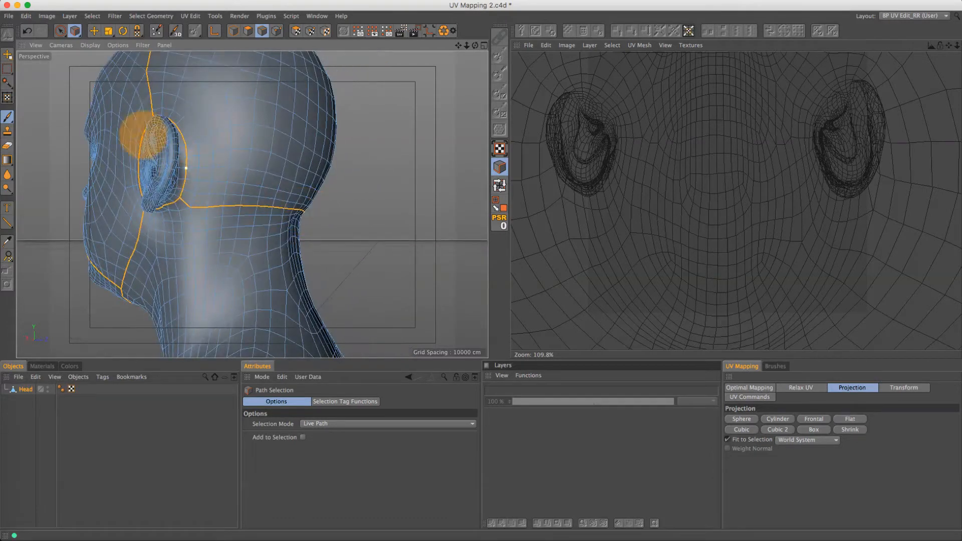
Add a short relief seam from the middle of the over-the-head seam down the back of the crown
left_click_drag(215, 125, 354, 215, "alt")
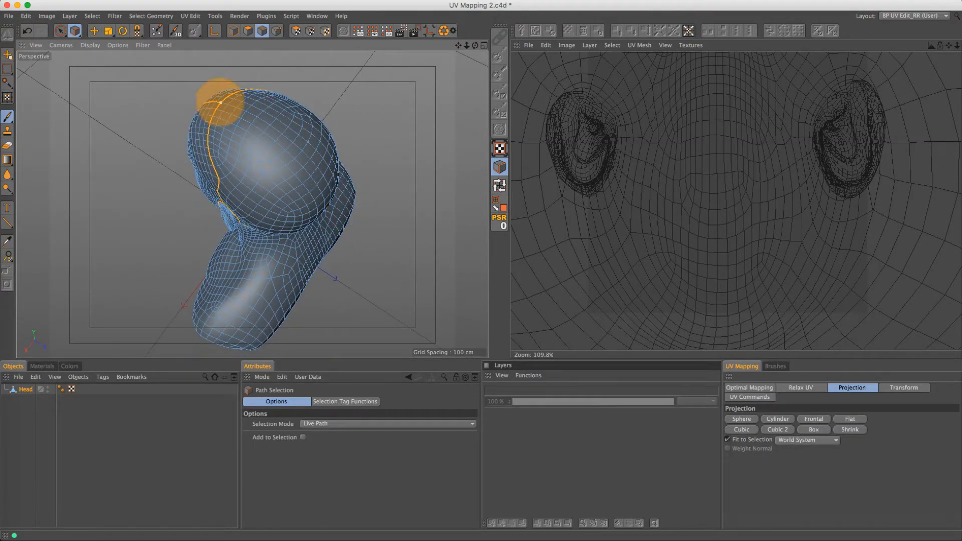
mouse_move(220, 103)
left_mouse_down()
mouse_move(281, 129)
mouse_move(317, 167)
left_mouse_up()
left_click_drag(296, 159, 196, 90, "alt")
middle_click_drag(296, 211, 302, 135, "alt")
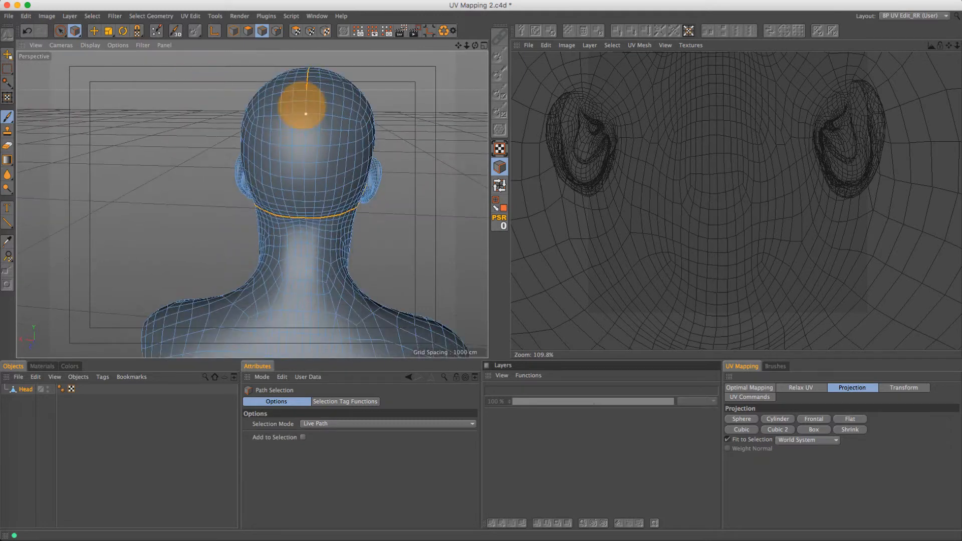
Add a seam down the centre of the back of the neck, from the skull-base seam to the lower edge of the shoulders
mouse_move(359, 126)
left_mouse_down("alt")
mouse_move(266, 128)
mouse_move(401, 125)
left_mouse_up("alt")
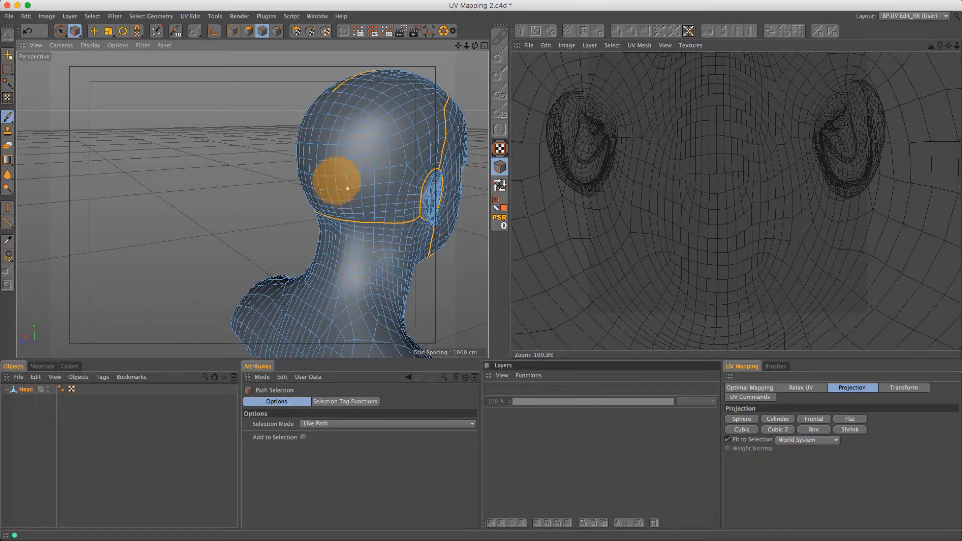
middle_click_drag(398, 227, 416, 83, "alt")
left_click_drag(391, 80, 458, 79, "alt")
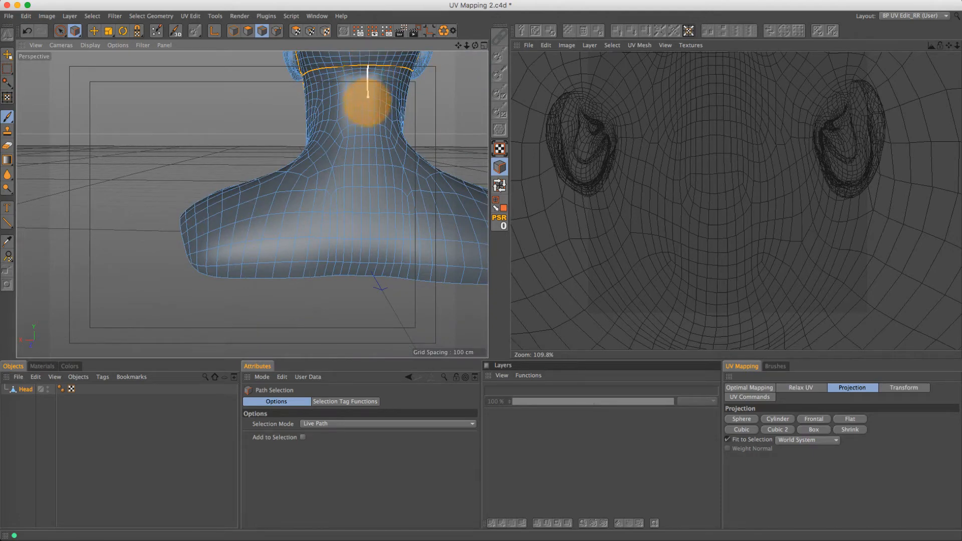
left_click_drag(368, 207, 365, 276)
left_click_drag(332, 183, 375, 139, "alt")
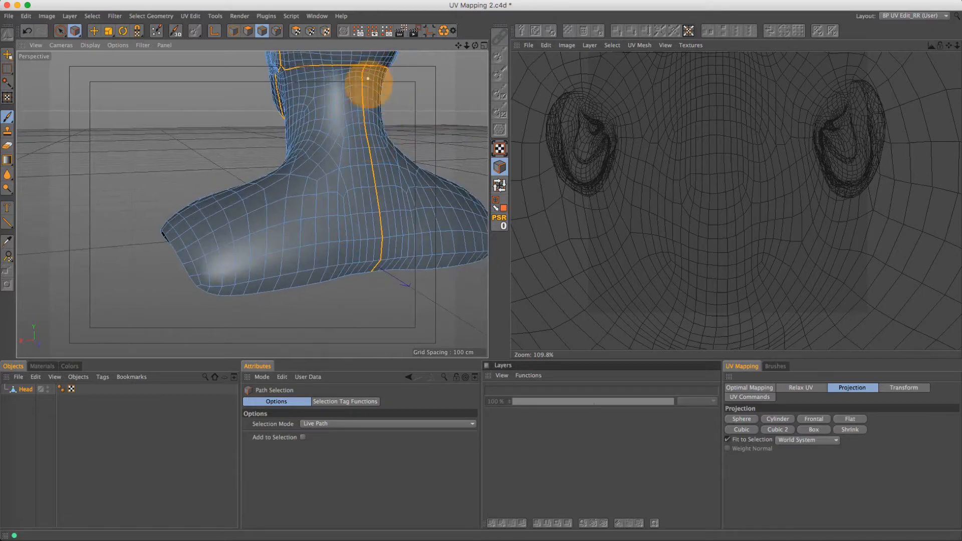
mouse_move(291, 208)
left_mouse_down("alt")
mouse_move(378, 197)
mouse_move(419, 203)
left_mouse_up("alt")
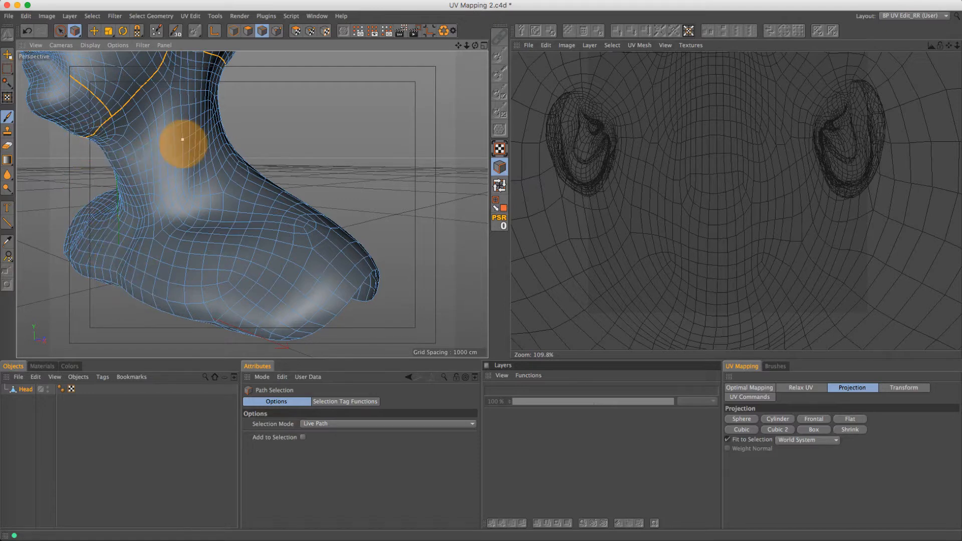
left_click_drag(184, 144, 368, 149, "alt")
right_click_drag(283, 183, 214, 194, "alt")
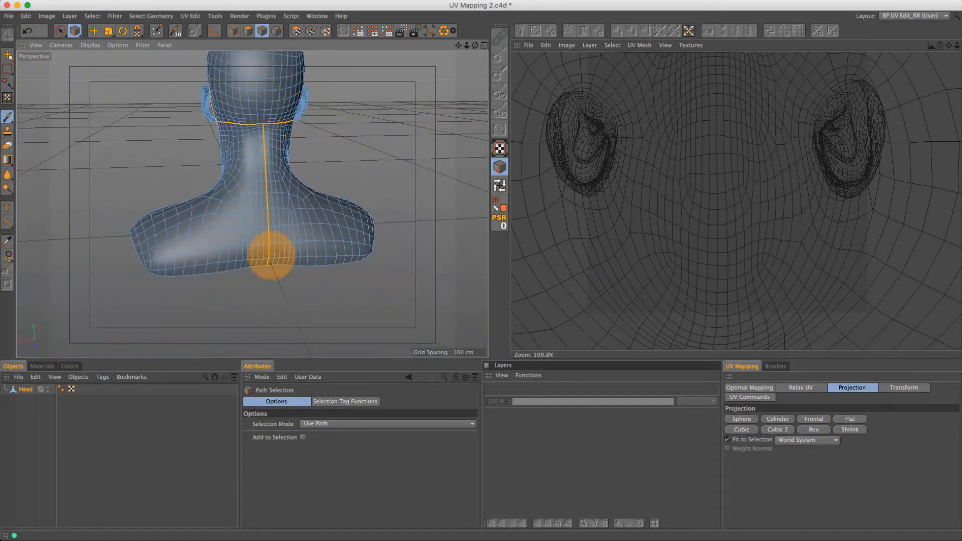
mouse_move(230, 181)
left_mouse_down("alt")
mouse_move(286, 178)
mouse_move(260, 112)
left_mouse_up("alt")
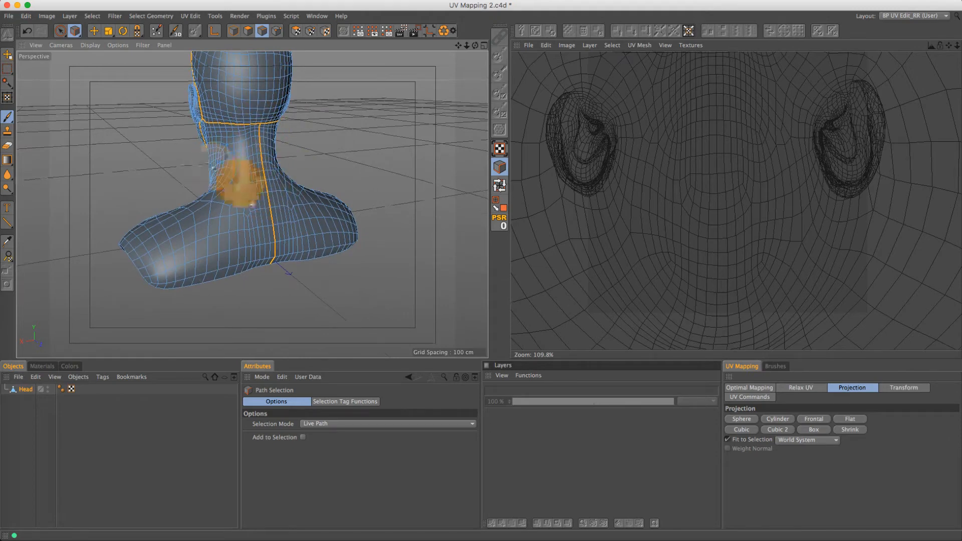
mouse_move(238, 182)
left_mouse_down("alt")
mouse_move(444, 189)
mouse_move(303, 186)
mouse_move(249, 206)
mouse_move(337, 207)
left_mouse_up("alt")
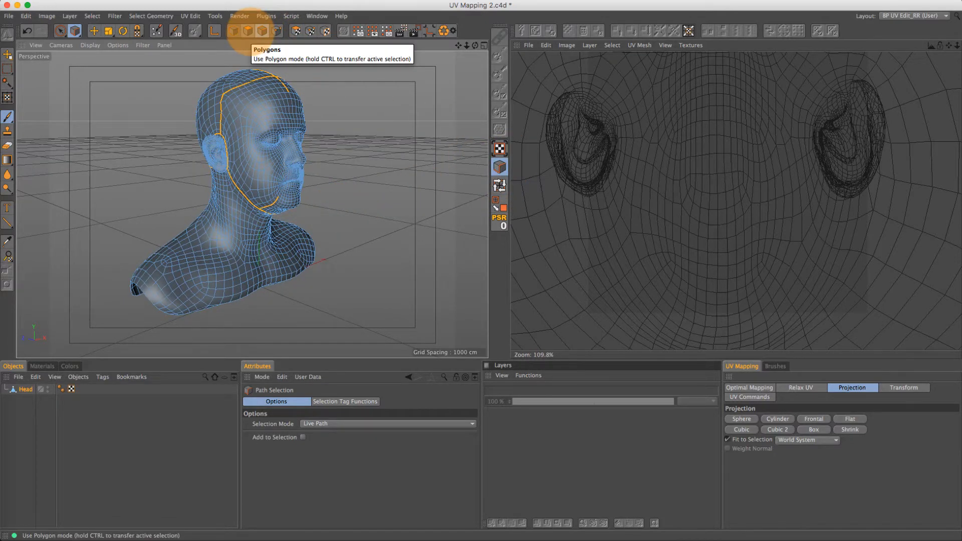
Select all polygons of the model and apply a Frontal UV projection from the Front view
left_click(248, 31)
key("ctrl+a")
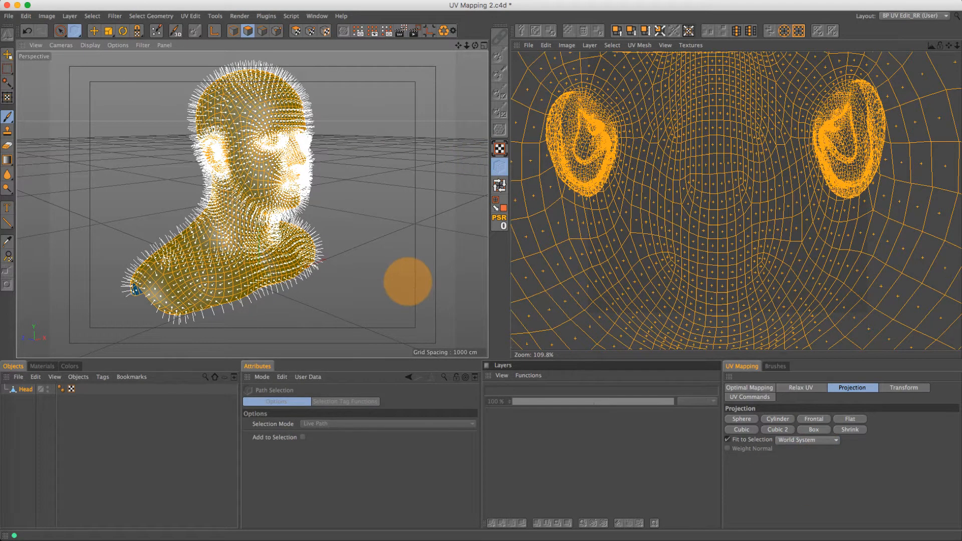
middle_click(407, 281)
middle_click(398, 268)
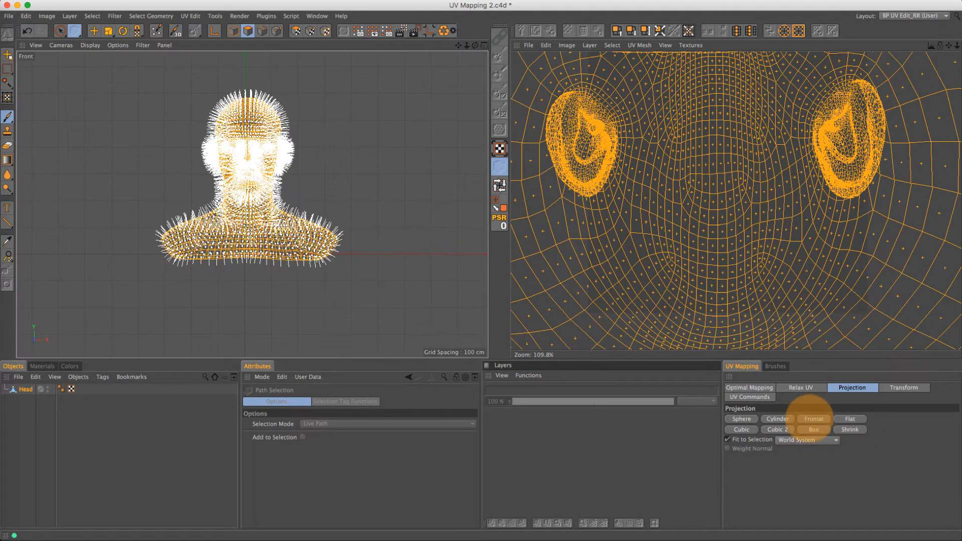
left_click(812, 418)
Select a matching point above each eye as pin points for relaxing the head's UVs
left_click(797, 387)
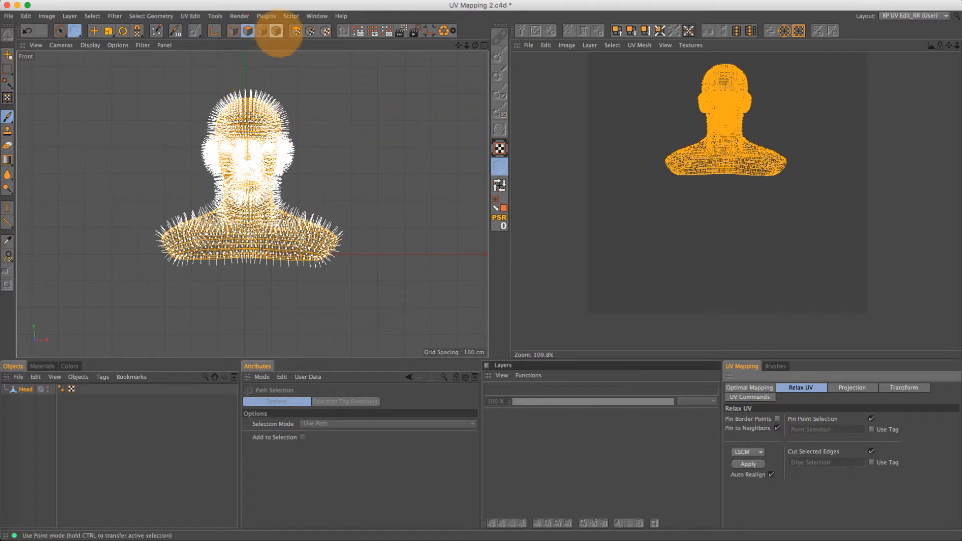
left_click(277, 31)
middle_click(249, 143)
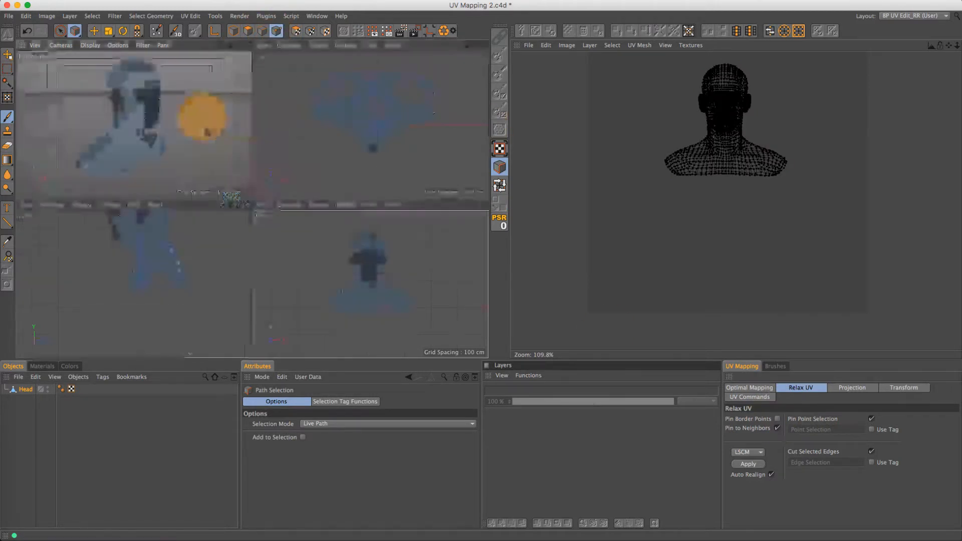
middle_click(129, 85)
right_click_drag(326, 141, 377, 142, "alt")
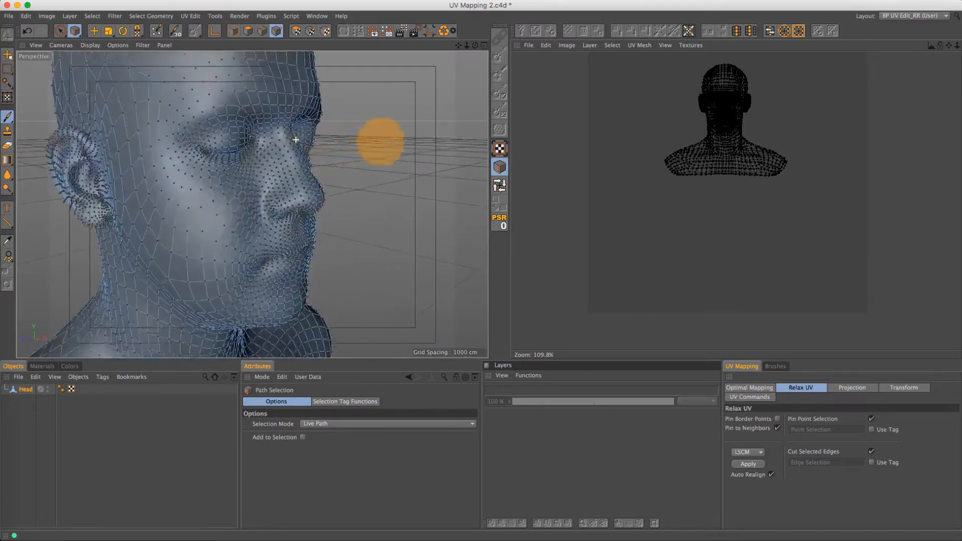
left_click_drag(296, 114, 272, 146, "alt")
middle_click_drag(272, 146, 248, 160, "alt")
left_click_drag(249, 146, 263, 149, "alt")
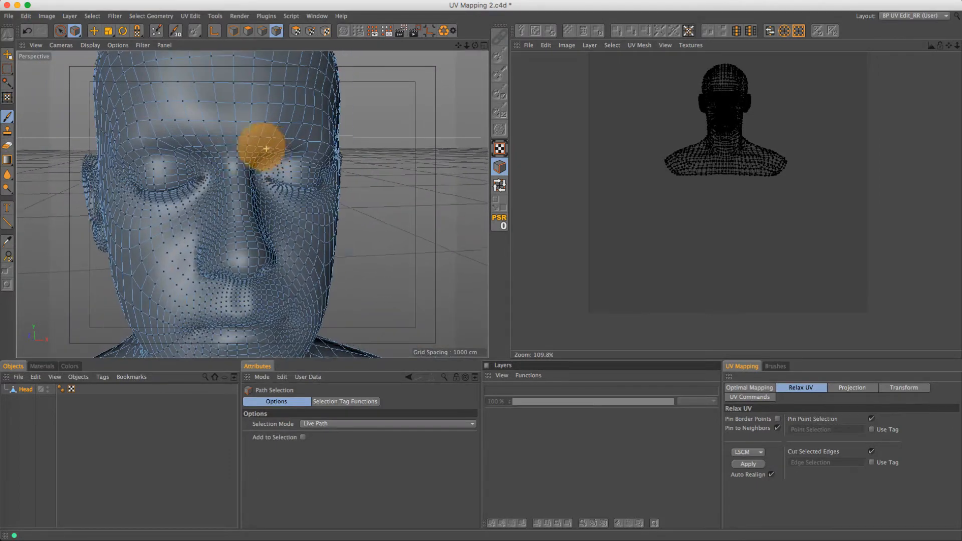
right_click_drag(263, 149, 255, 146, "alt")
left_click(61, 30)
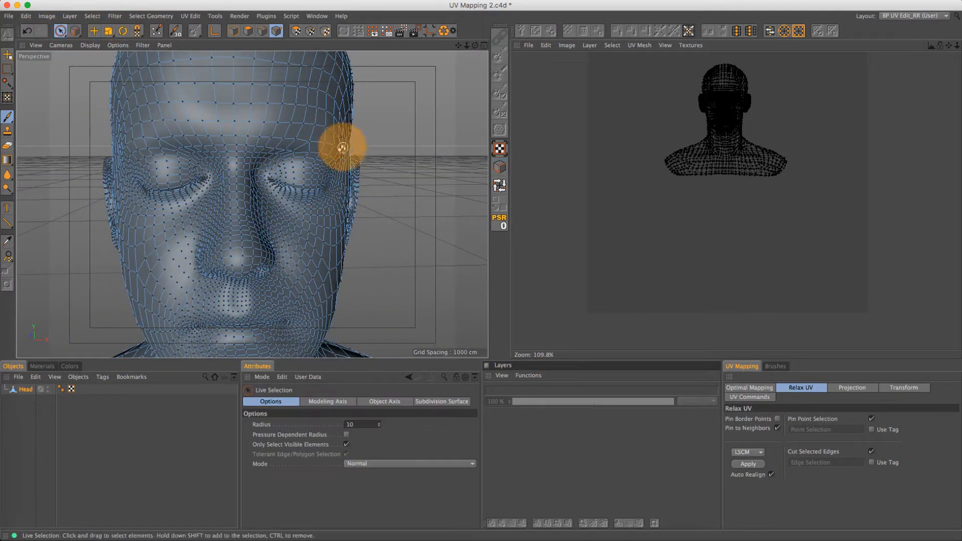
left_click(296, 139)
left_click(157, 139, "shift")
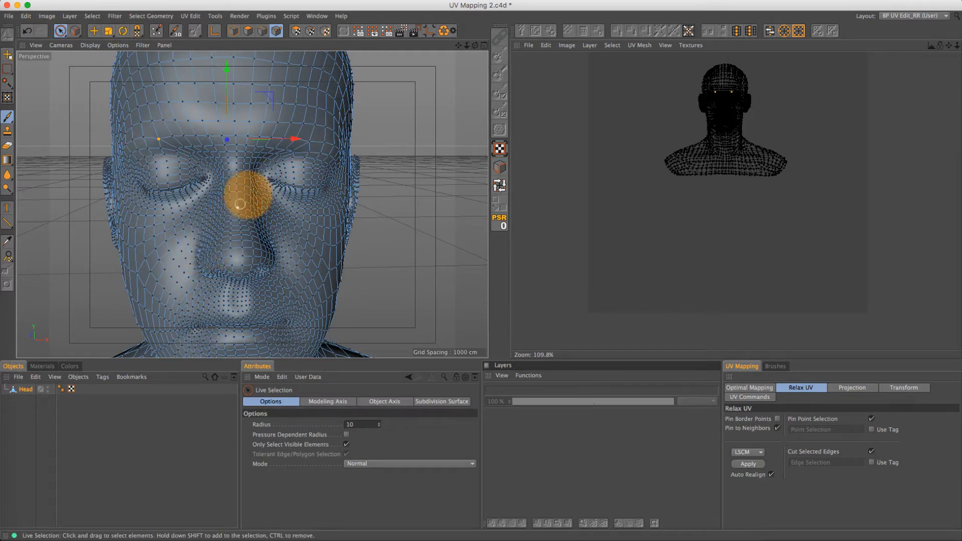
Try relaxing the UVs of all polygons with LSCM and Cut Selected Edges, without any pinned points
left_click_drag(305, 196, 295, 223, "alt")
mouse_move(286, 208)
right_mouse_down("alt")
mouse_move(321, 213)
mouse_move(283, 208)
right_mouse_up("alt")
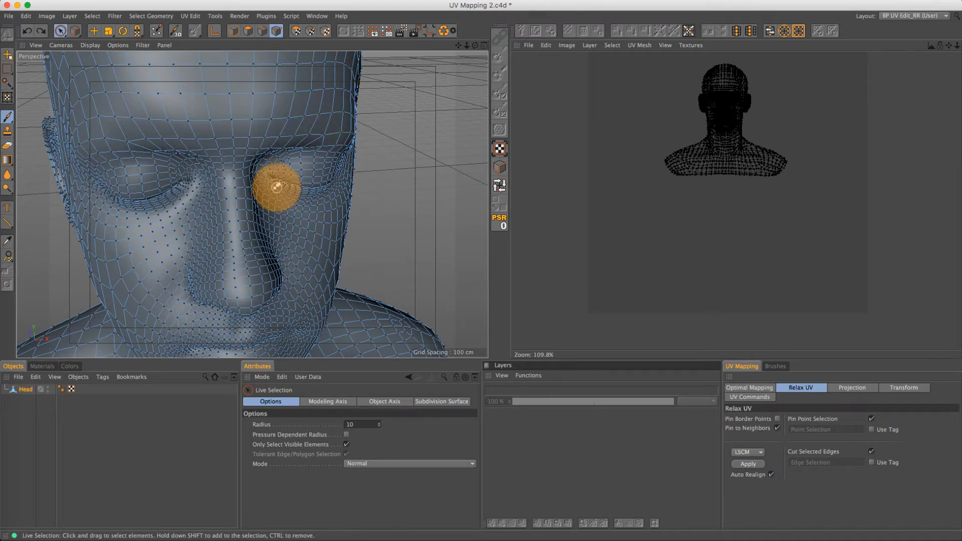
middle_click(276, 186)
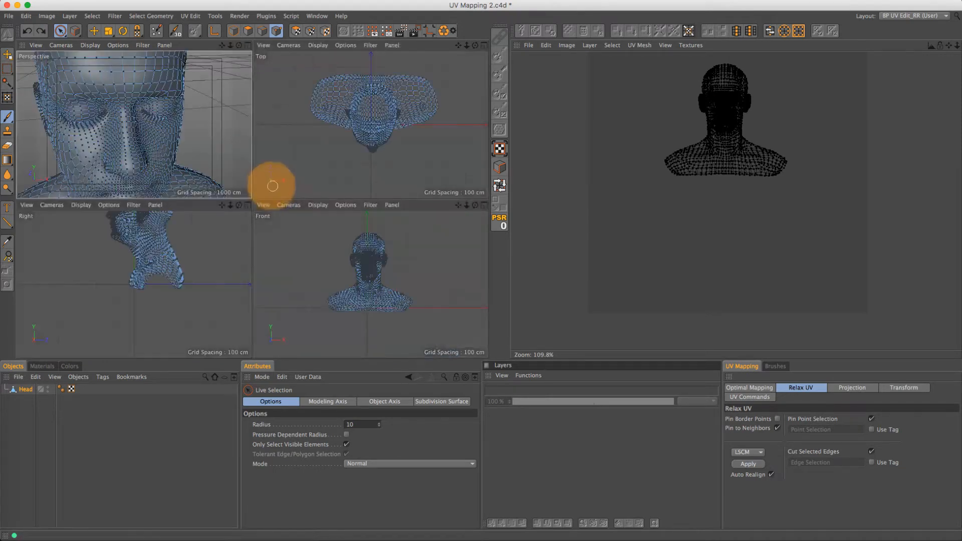
middle_click(151, 161)
middle_click(354, 225)
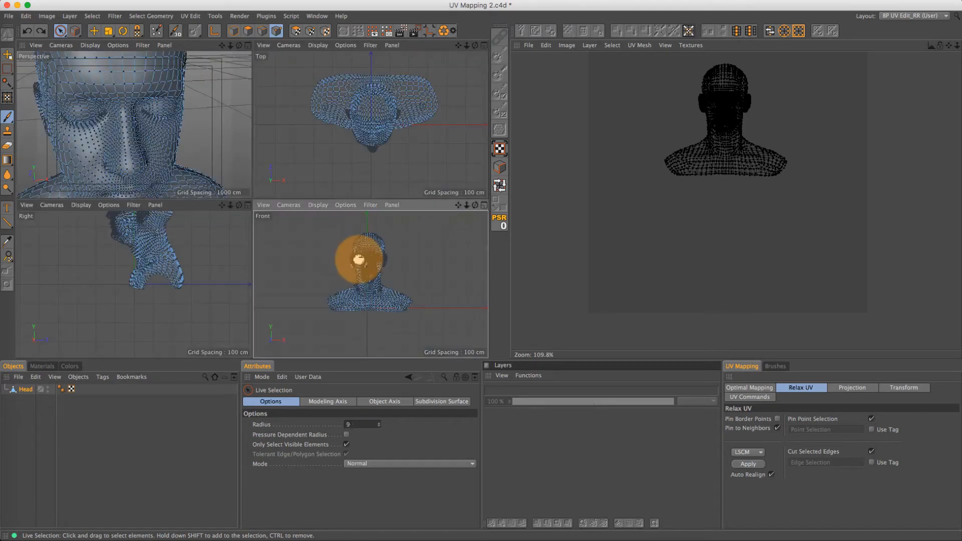
middle_click(358, 259)
scroll(340, 233, "up", 3)
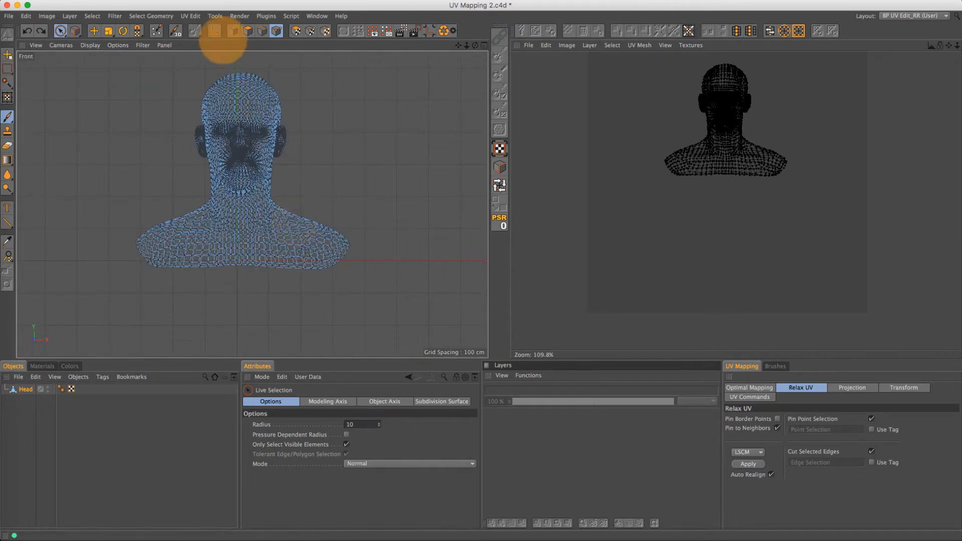
left_click(246, 31)
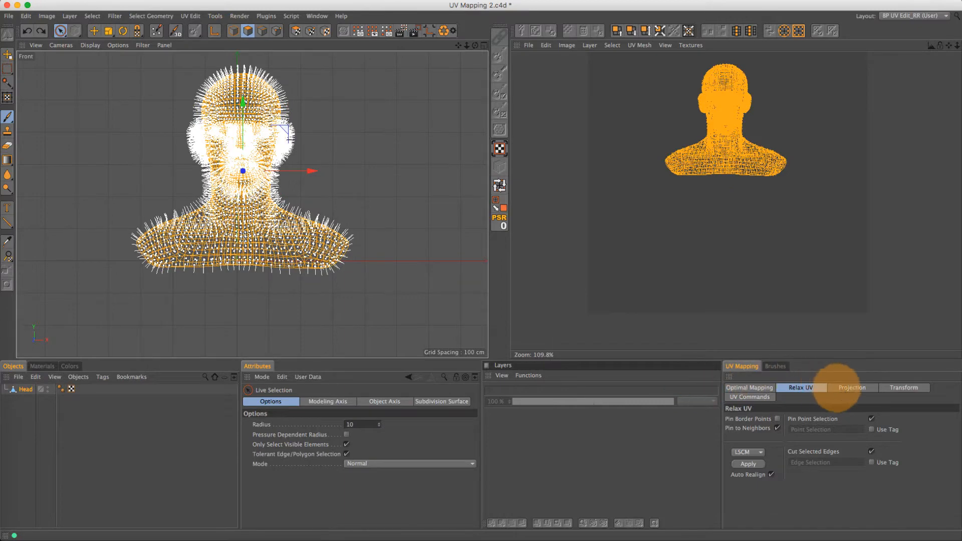
left_click(746, 466)
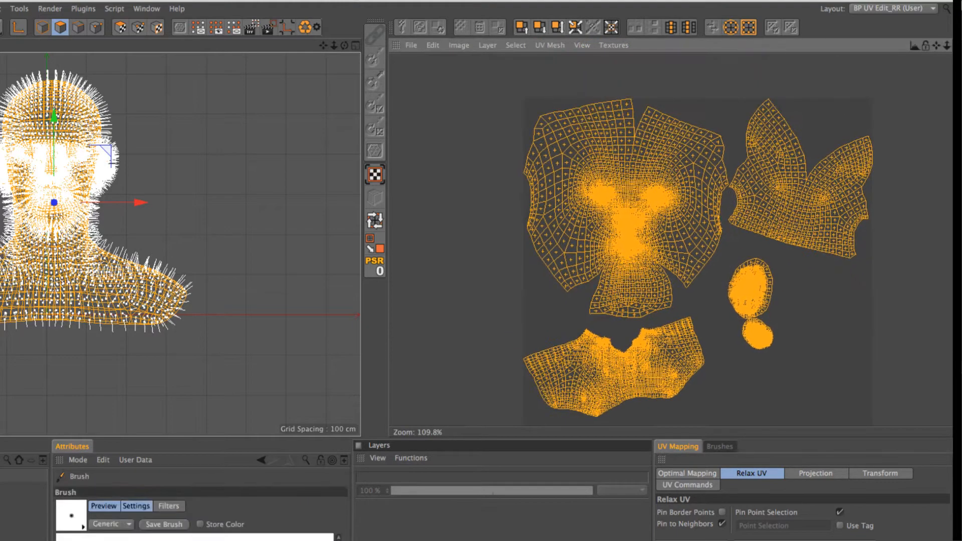
scroll(586, 101, "up", 5)
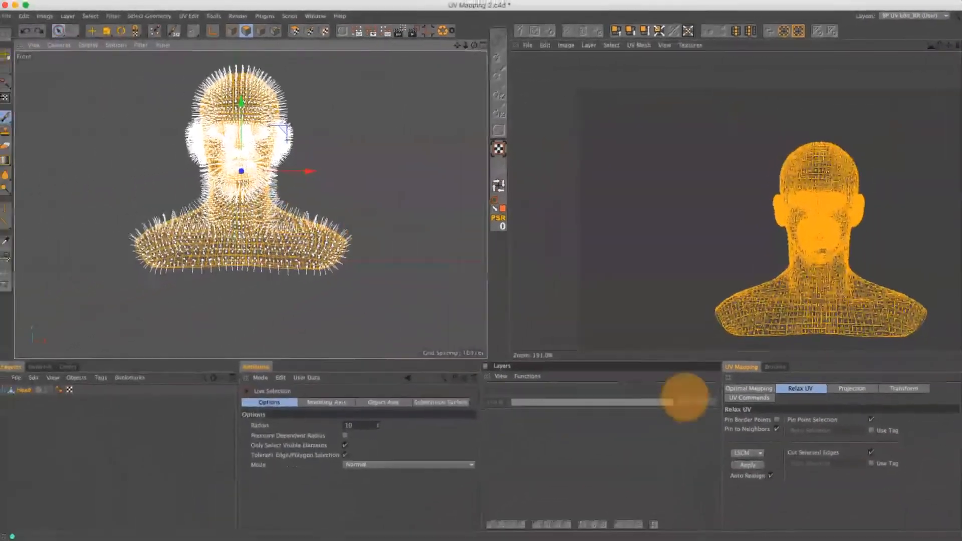
Select one point above each eyebrow, level with each other, as pins for the UV relax
left_click(276, 30)
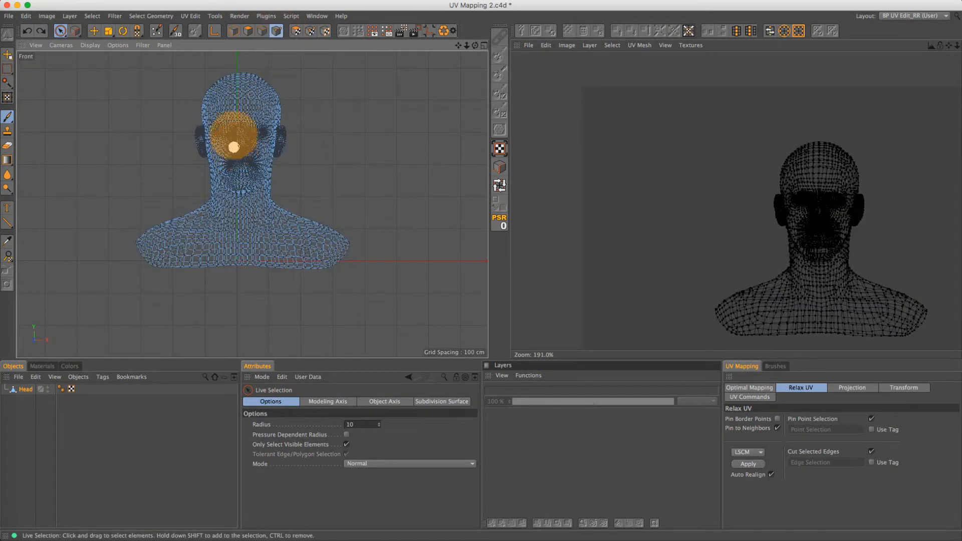
middle_click(240, 100)
middle_click(118, 100)
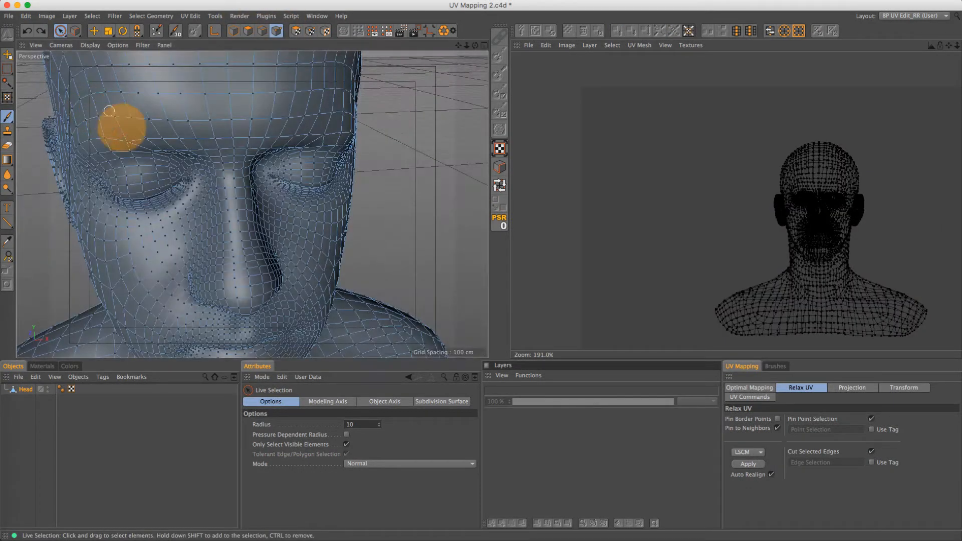
left_click(127, 141)
left_click(324, 135, "shift")
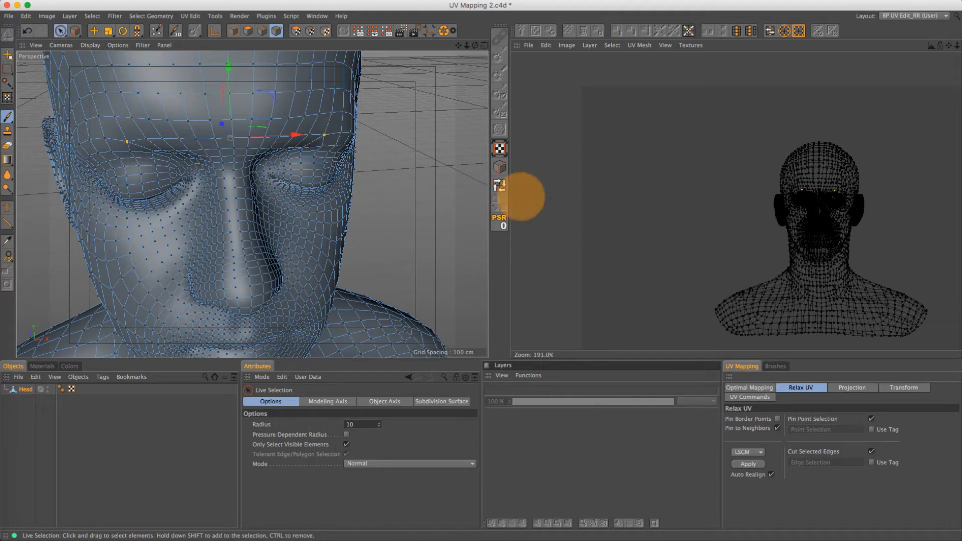
Reapply the Frontal projection to all polygons from the Front view and relax the UVs with LSCM using the pinned points
left_click(247, 31)
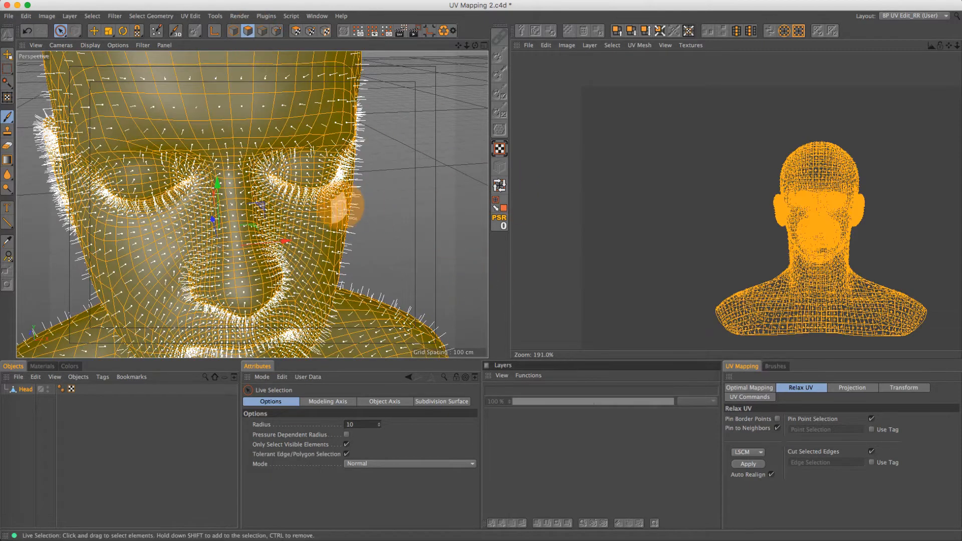
middle_click(395, 279)
middle_click(393, 270)
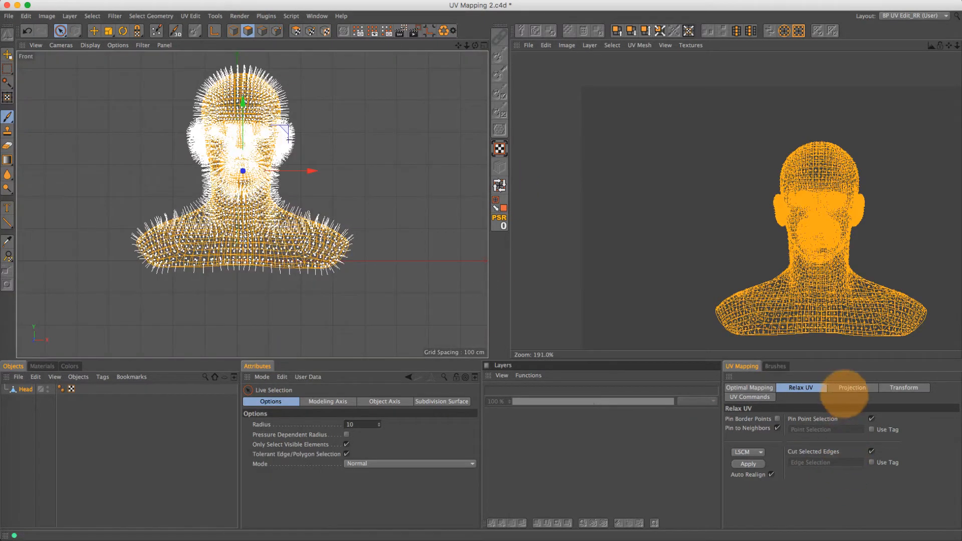
left_click(849, 388)
left_click(813, 419)
left_click(800, 388)
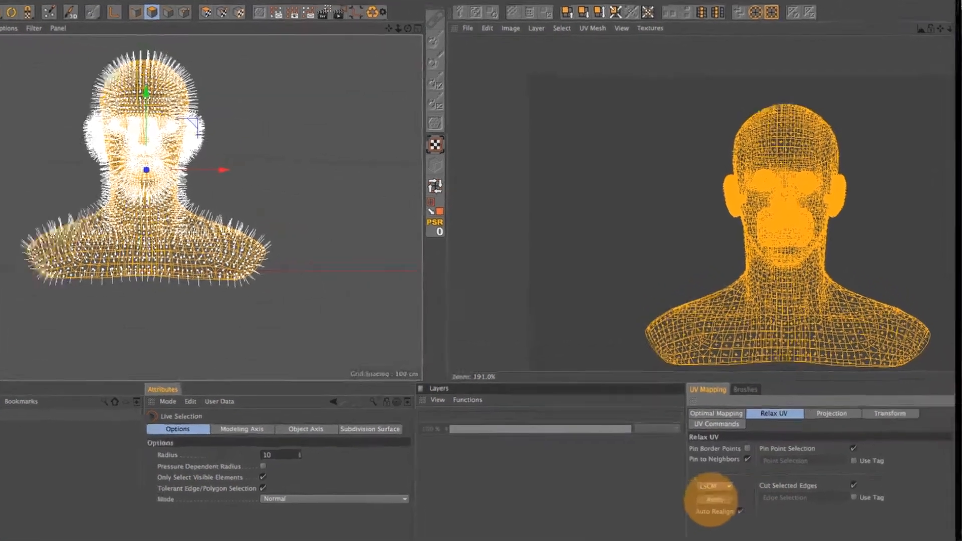
left_click(746, 464)
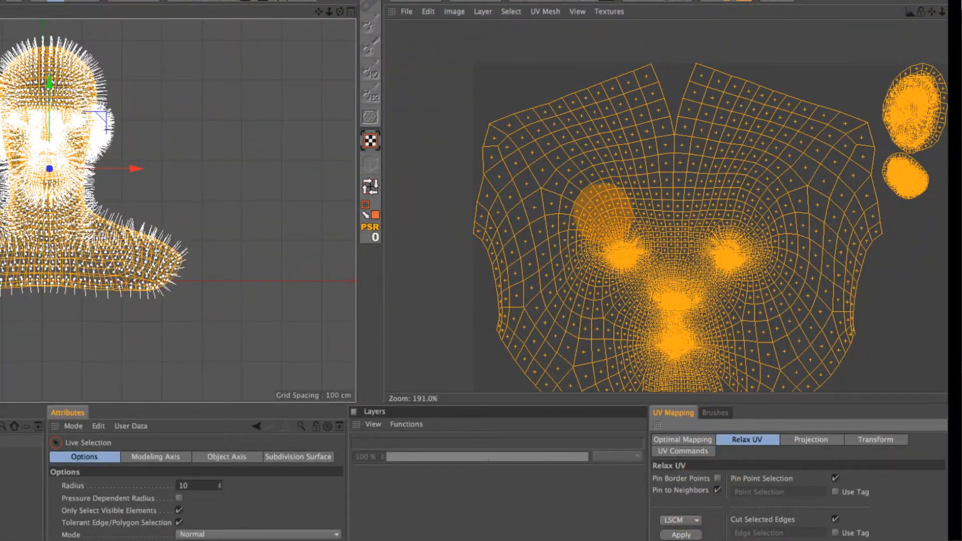
Select the whole back-of-head island and the neck-and-shoulders island as UV polygons
middle_click_drag(711, 376, 674, 301, "alt")
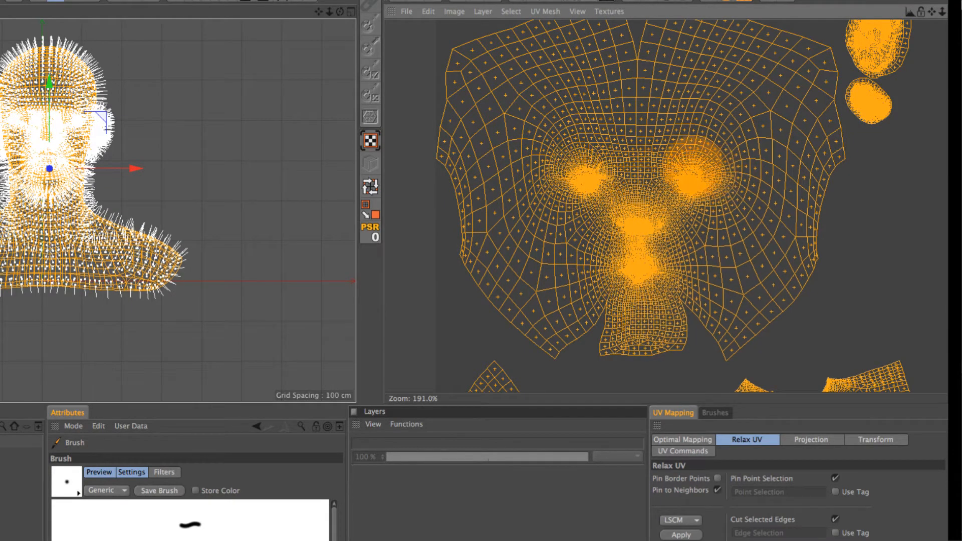
right_click_drag(712, 148, 654, 149, "alt")
middle_click_drag(716, 148, 598, 140, "alt")
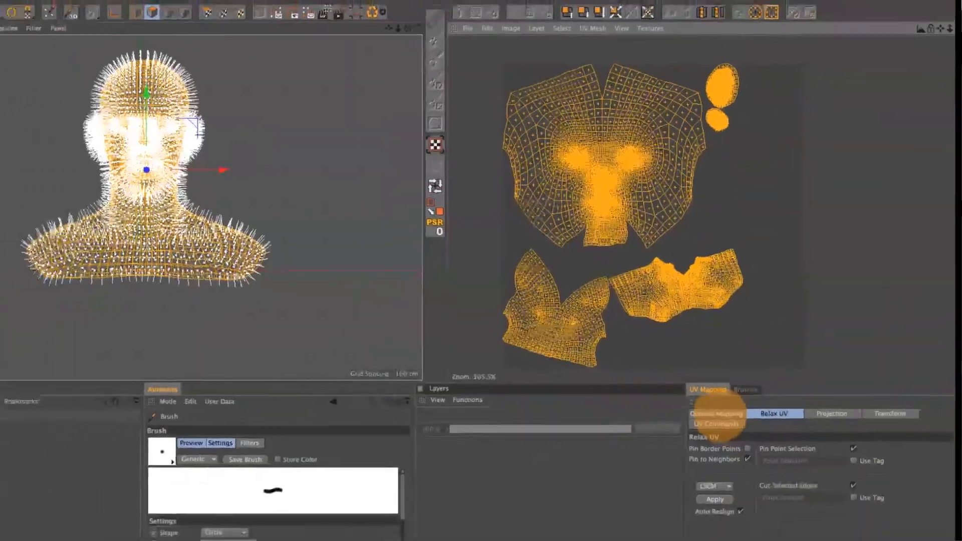
left_click(686, 439)
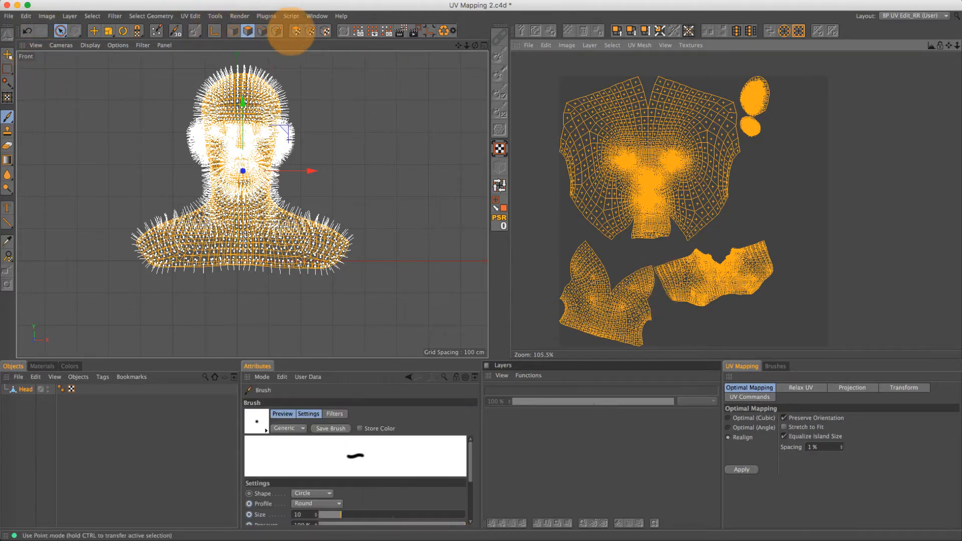
left_click(295, 31)
left_click(585, 297)
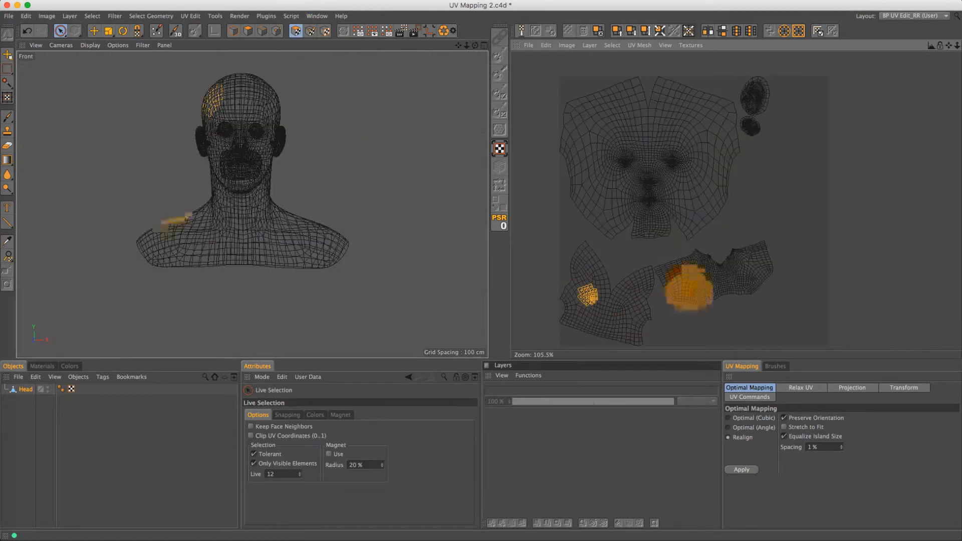
double_click(686, 286)
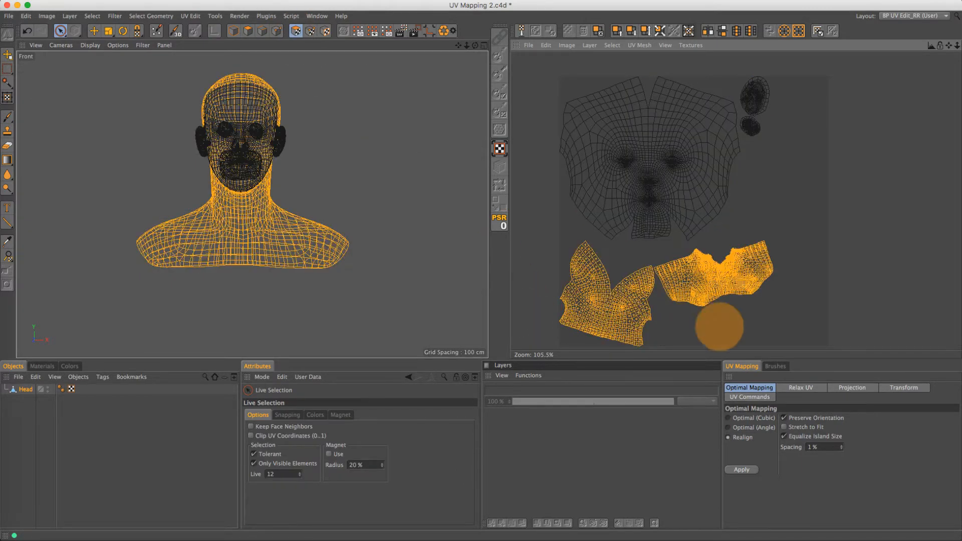
Realign the two selected UV islands with Preserve Orientation turned off and Equalize Island Size kept on
left_click(784, 418)
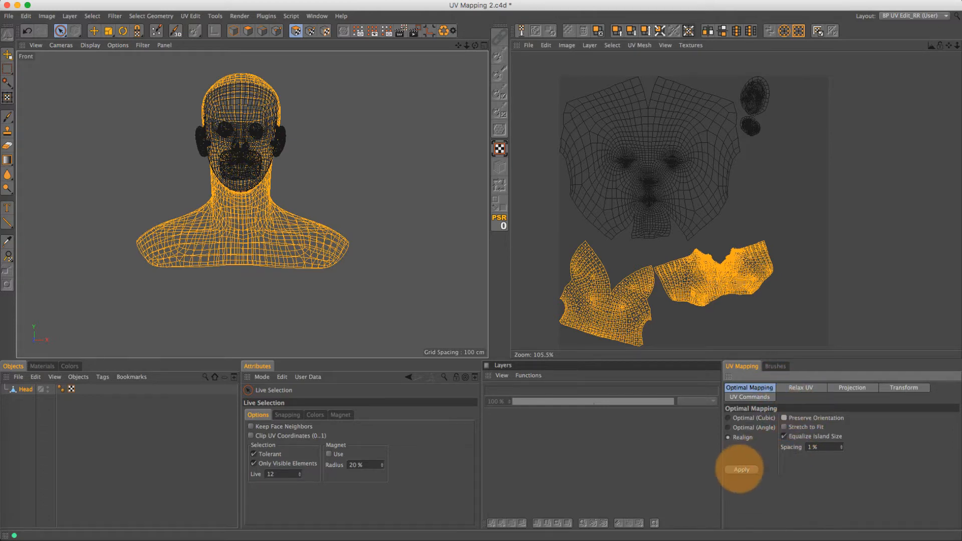
left_click(740, 469)
left_click(740, 469)
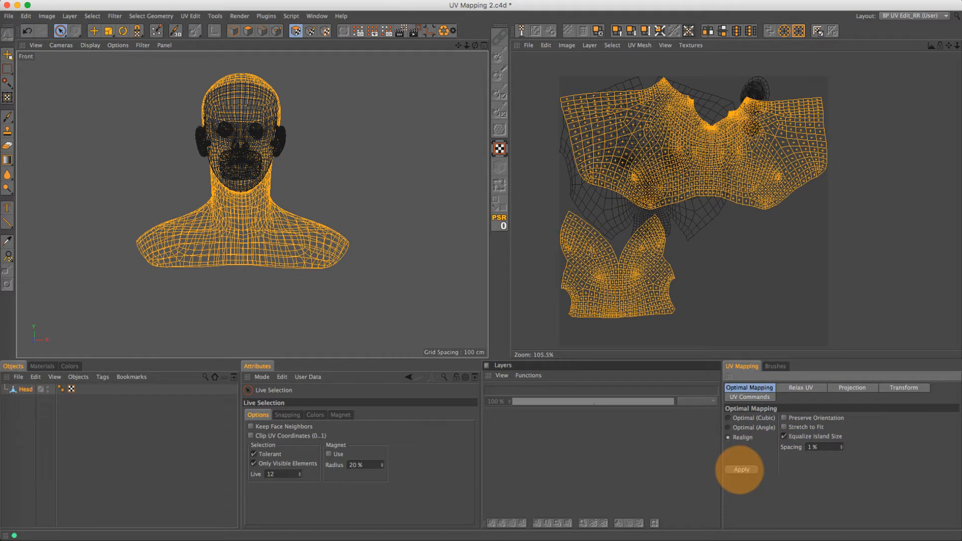
Select only the back-of-head UV island, apply a Frontal projection from the Top view and relax it with LSCM
scroll(256, 243, "up", 5)
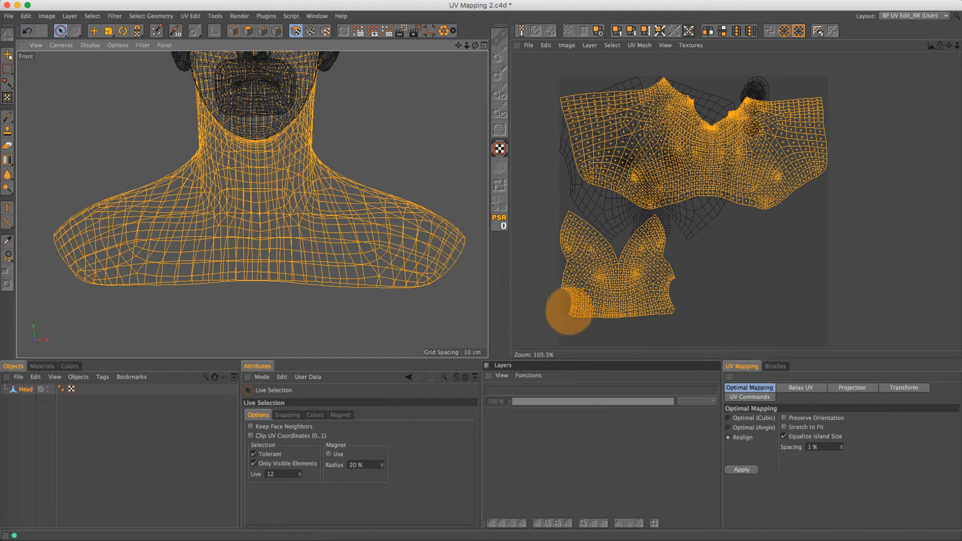
left_click(646, 286)
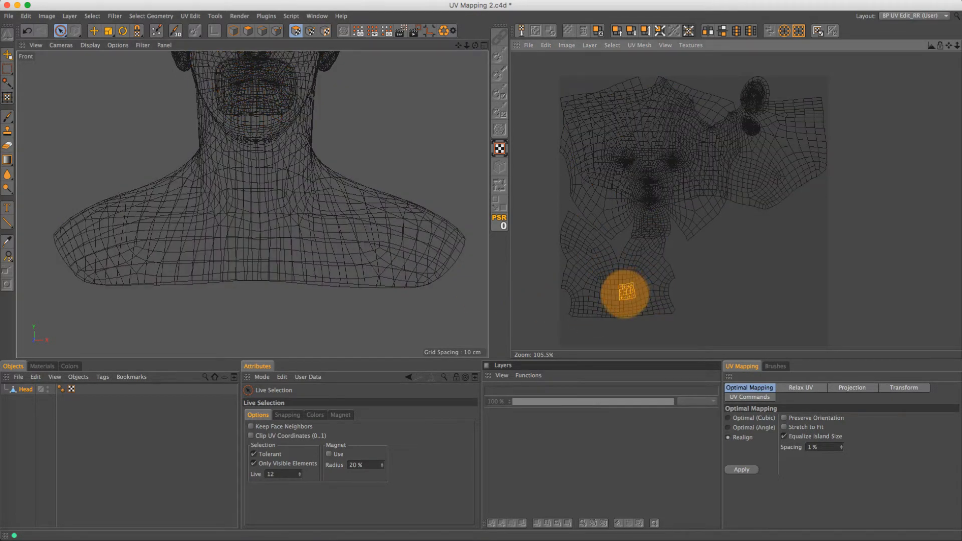
double_click(620, 296)
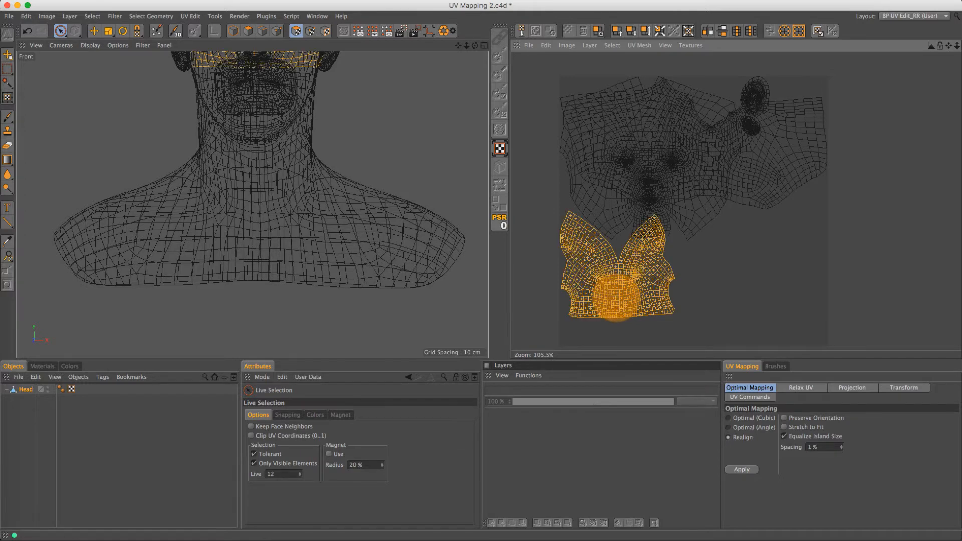
middle_click(286, 152)
middle_click(390, 112)
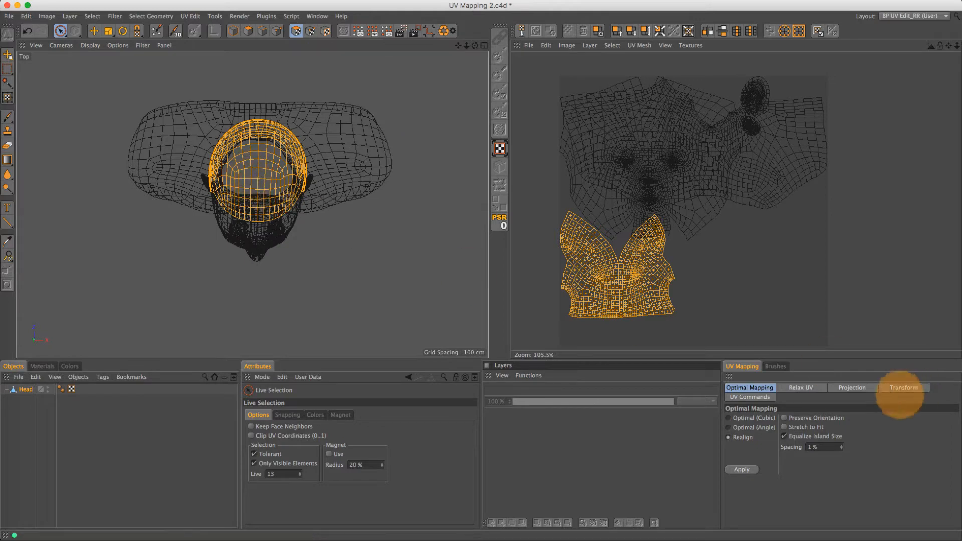
left_click(850, 388)
left_click(810, 419)
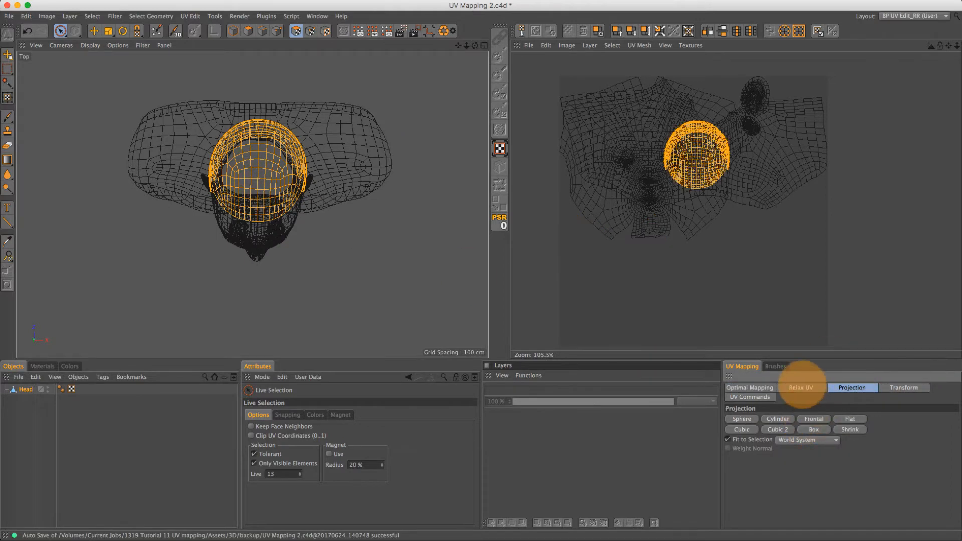
left_click(801, 387)
left_click(747, 463)
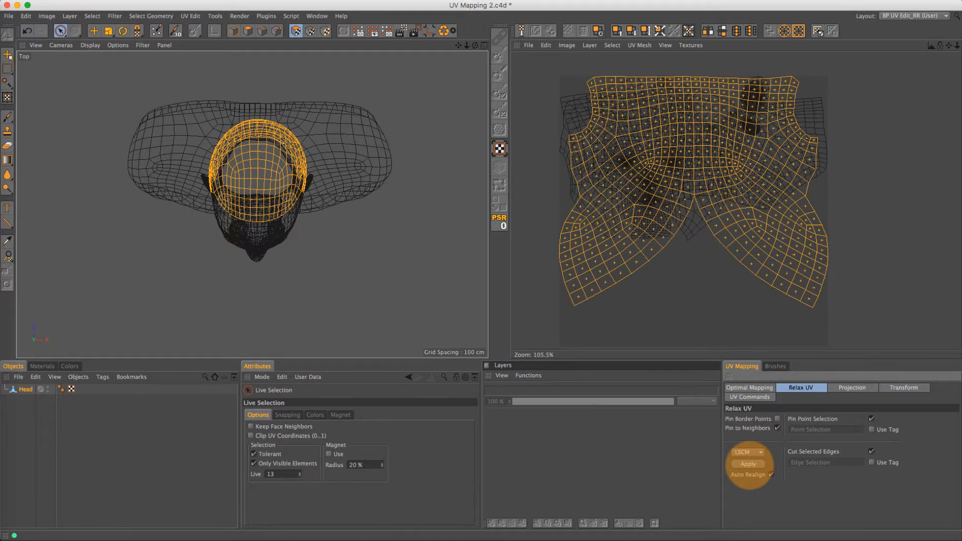
Undo a trial rotation of the back-of-head UV island and move it off the left side of the UV canvas
key("r")
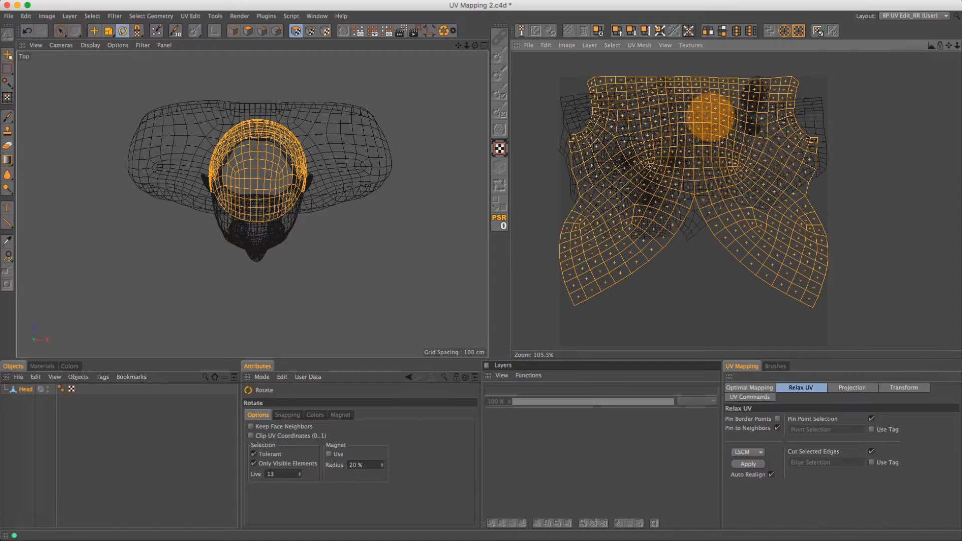
left_click_drag(710, 117, 464, 118)
key("ctrl+z")
key("e")
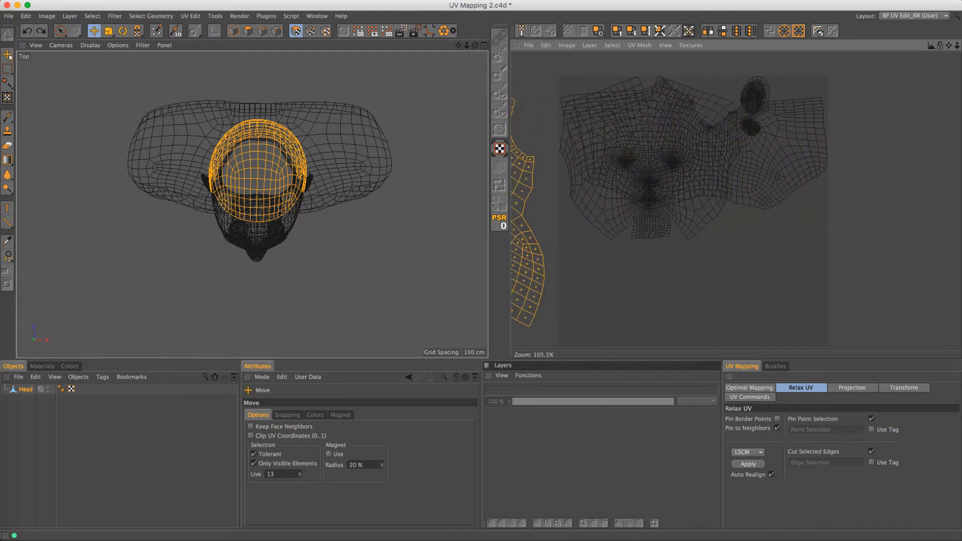
Unwrap the neck-and-shoulders UV island with a Top-view Frontal projection and LSCM relax, and move it off the right side of the UV canvas
left_click(783, 142)
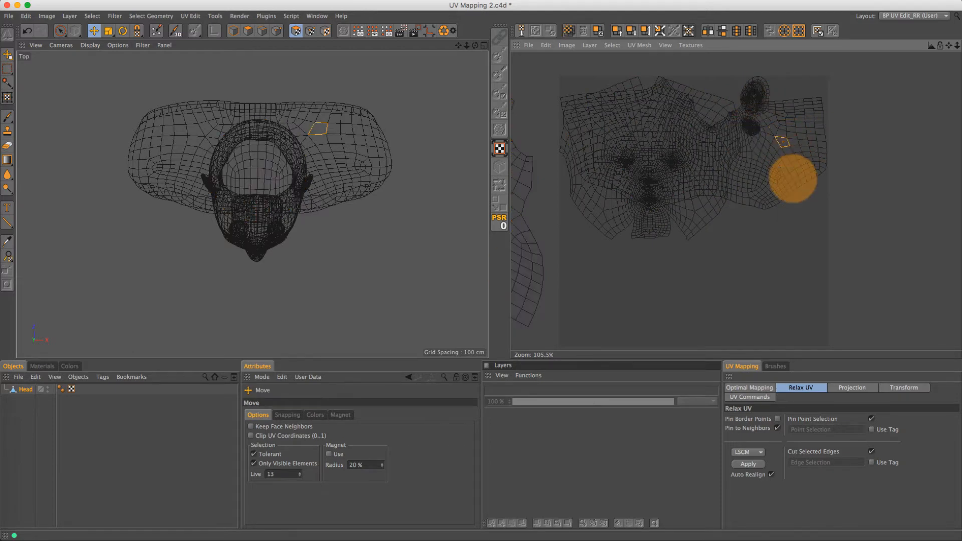
double_click(783, 180)
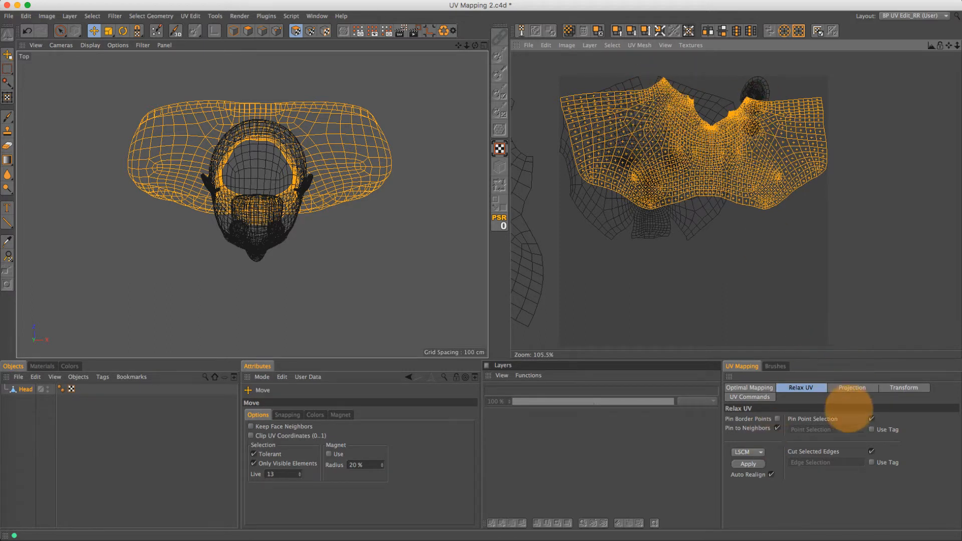
left_click(851, 387)
left_click(813, 419)
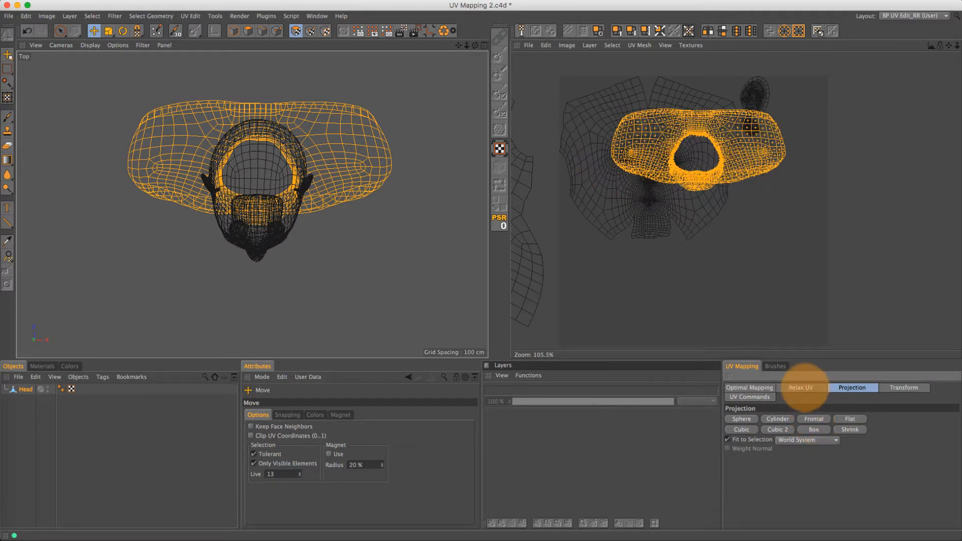
left_click(801, 387)
left_click(747, 464)
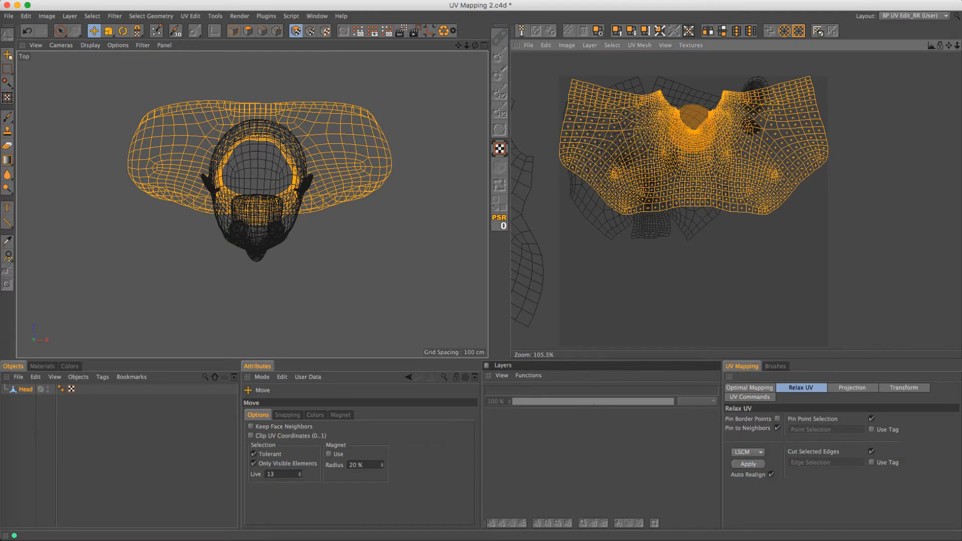
left_click_drag(697, 115, 954, 159)
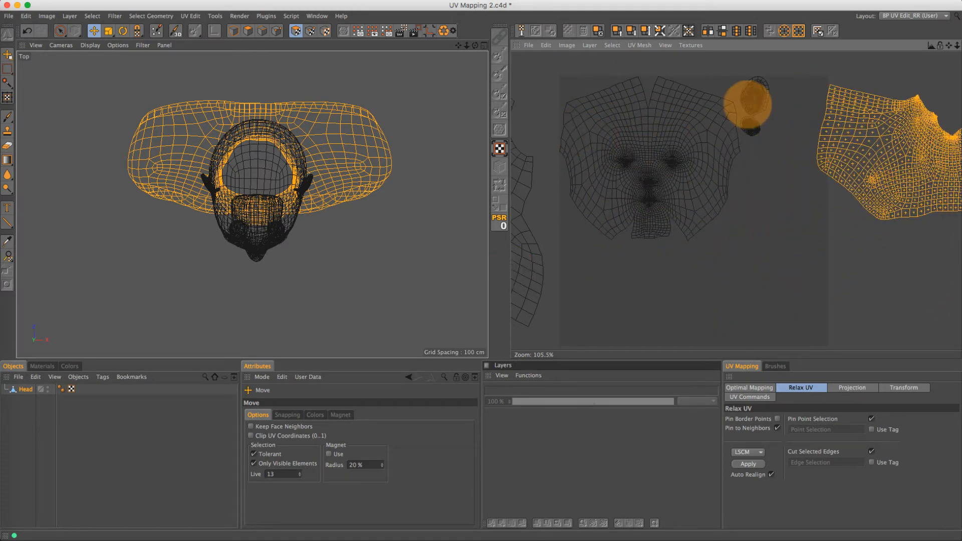
Select both ear UV islands beside the face island
left_click(754, 123)
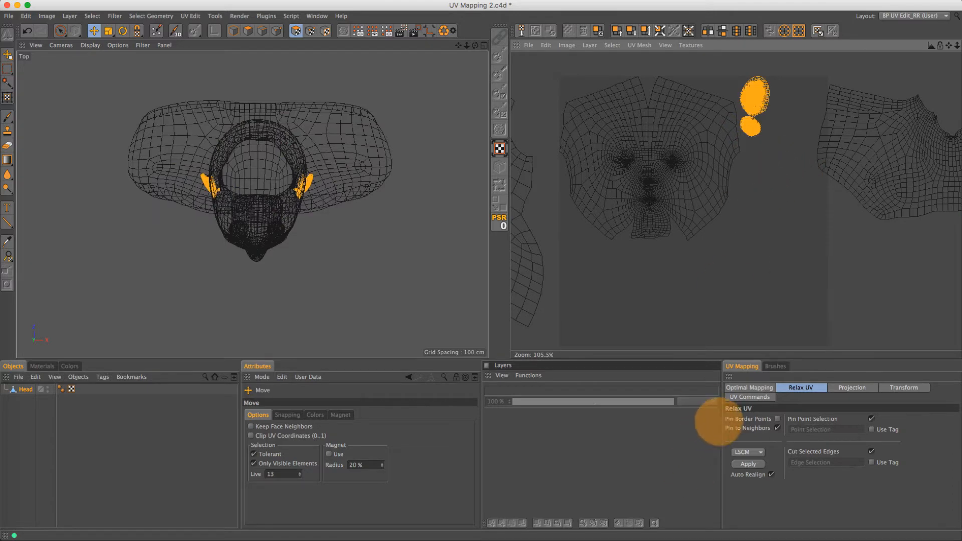
Try to unwrap both ears with a Frontal projection from the Front view and LSCM relaxing, and undo the relax
middle_click(290, 228)
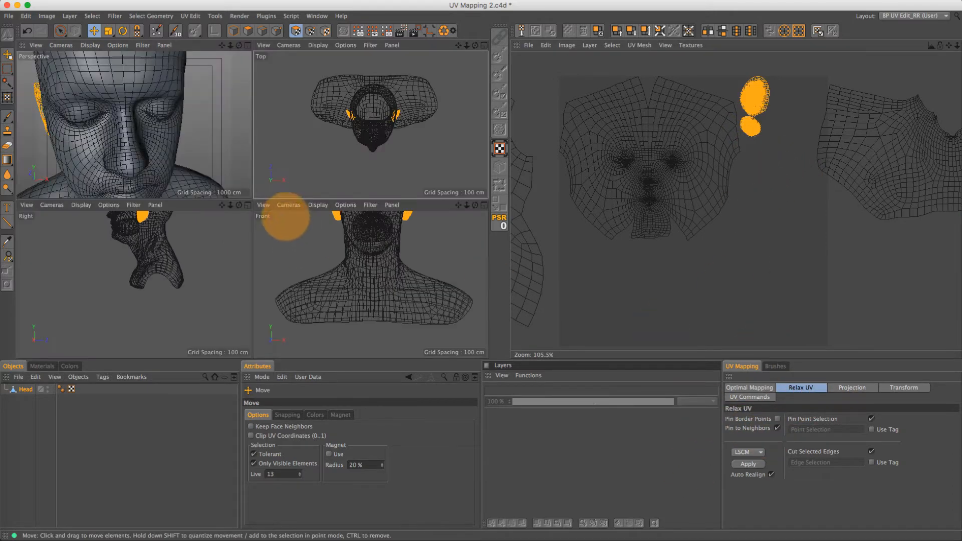
middle_click(333, 257)
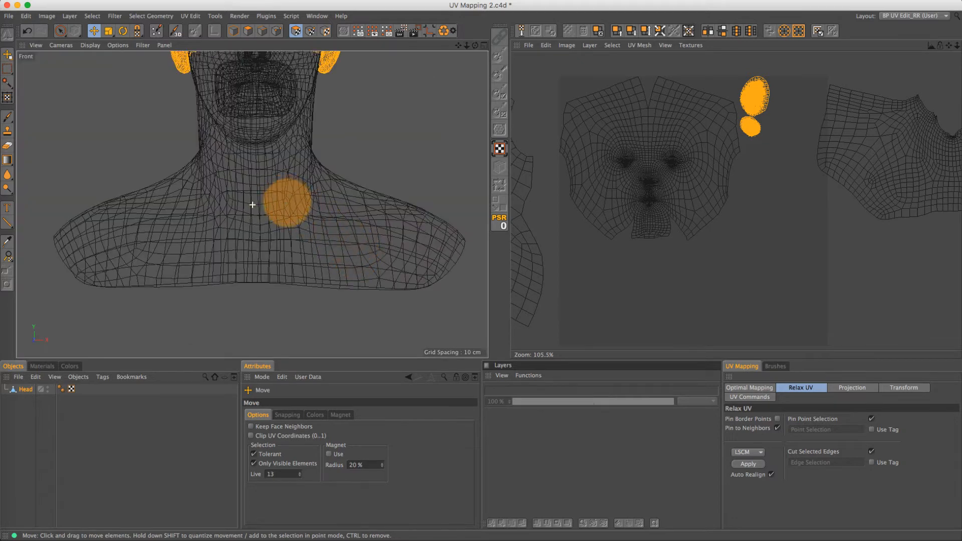
key("s")
left_click(852, 387)
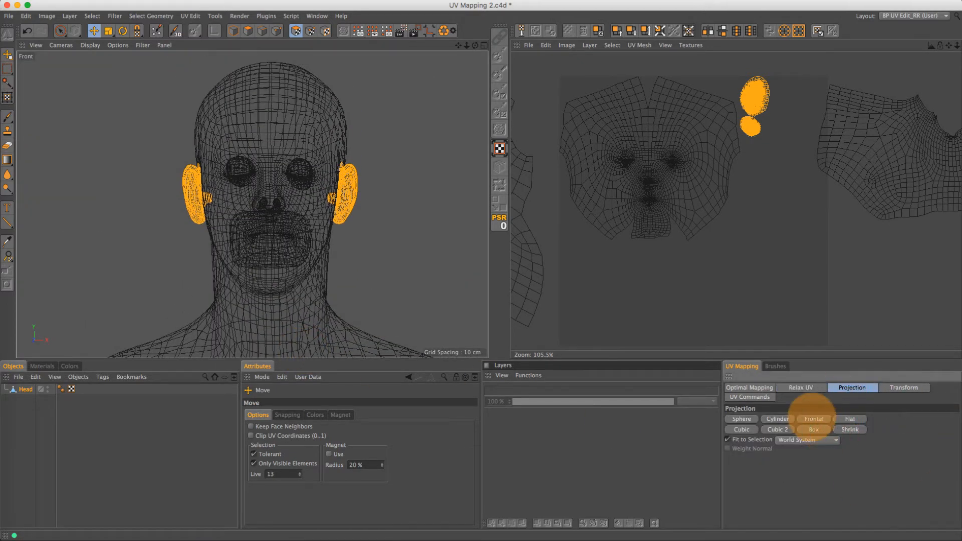
left_click(807, 386)
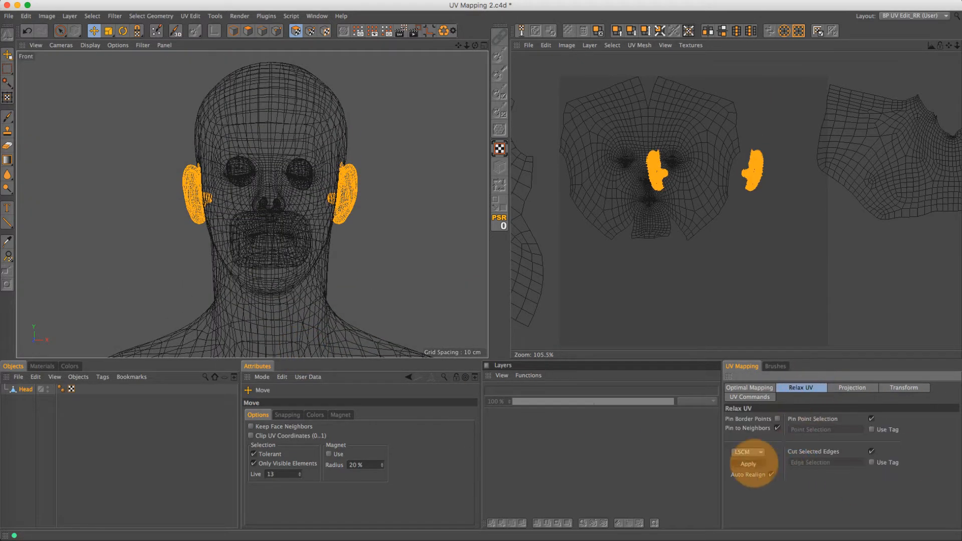
left_click(748, 464)
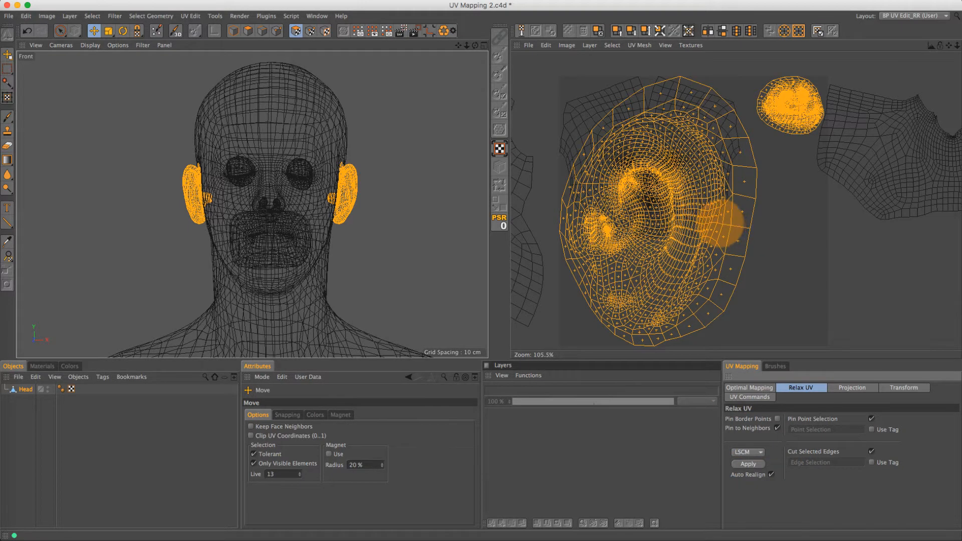
key("super+z")
Apply a Frontal projection from the Right view to both ears and relax them with LSCM
middle_click(273, 182)
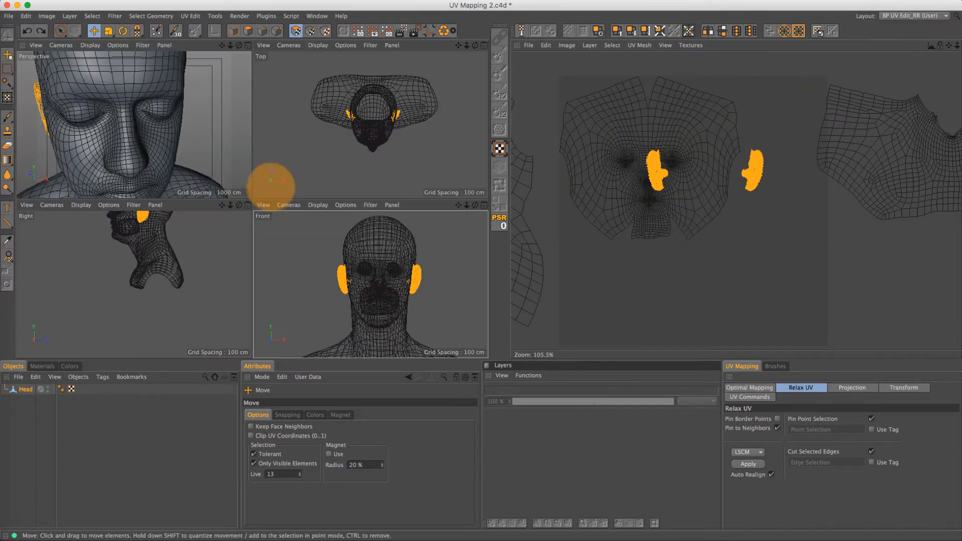
middle_click(190, 271)
key("h")
left_click(847, 388)
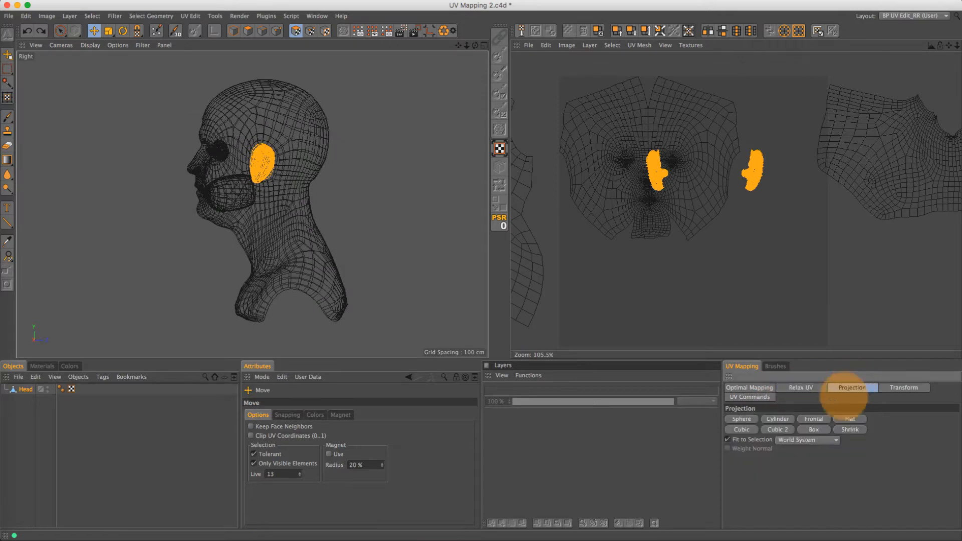
left_click(801, 388)
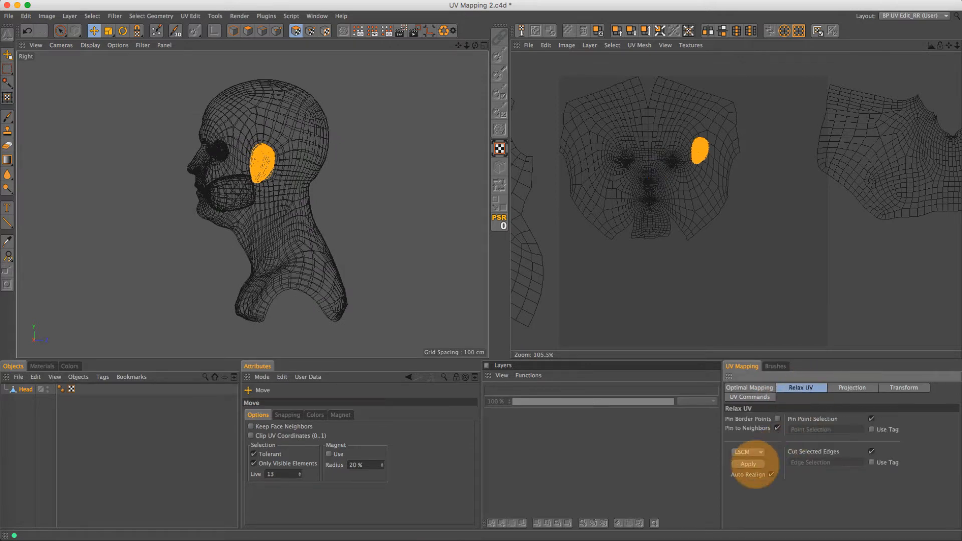
left_click(747, 463)
Realign the two ear UV islands with Equalize Island Size on and Preserve Orientation off, and move them below the face island
left_click(749, 387)
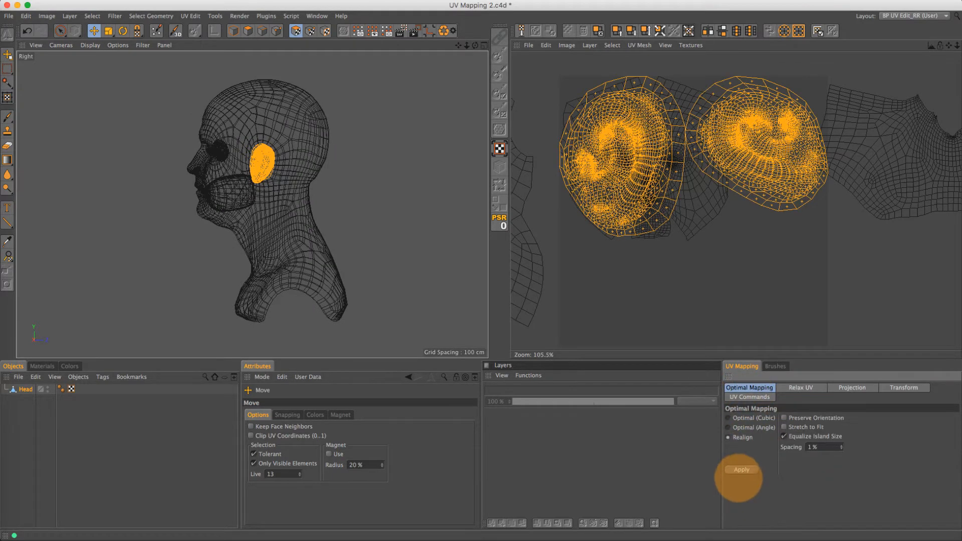
left_click(741, 469)
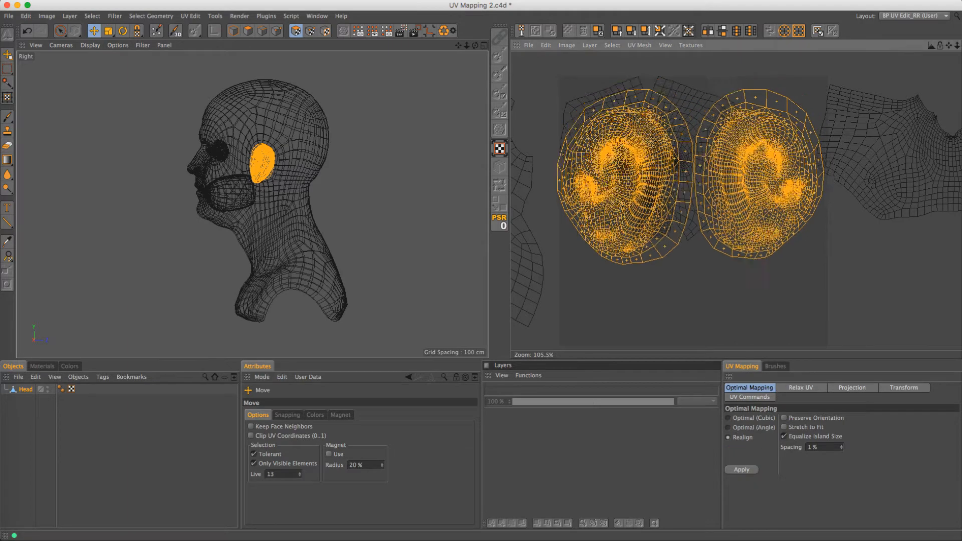
left_click_drag(741, 136, 838, 248)
Select all UV islands and realign them with Preserve Orientation and Equalize Island Size on and 1% spacing
key("super+a")
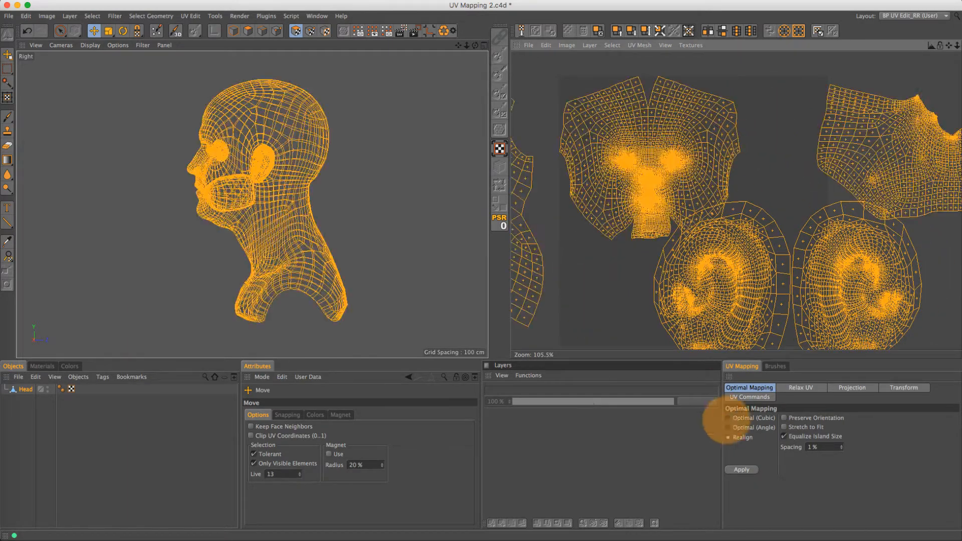
left_click(801, 418)
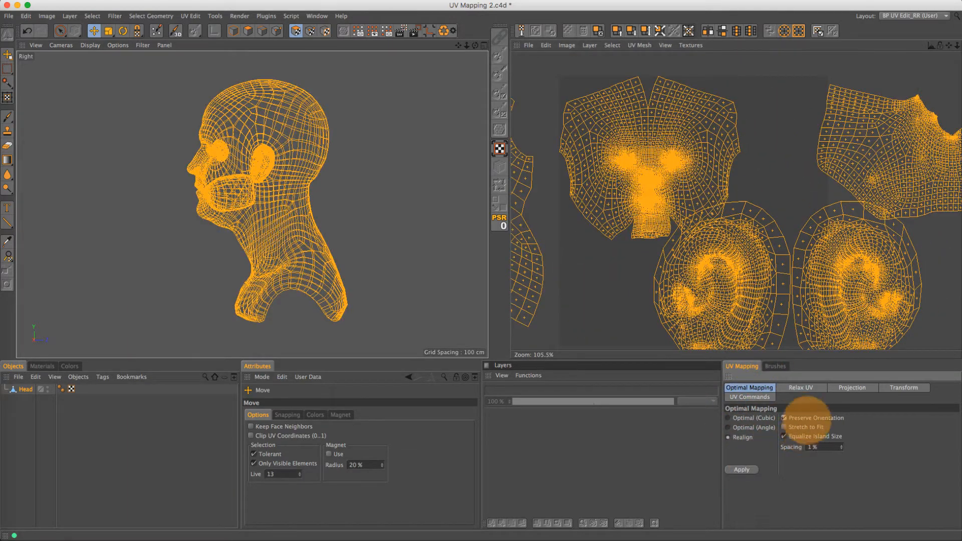
left_click(741, 469)
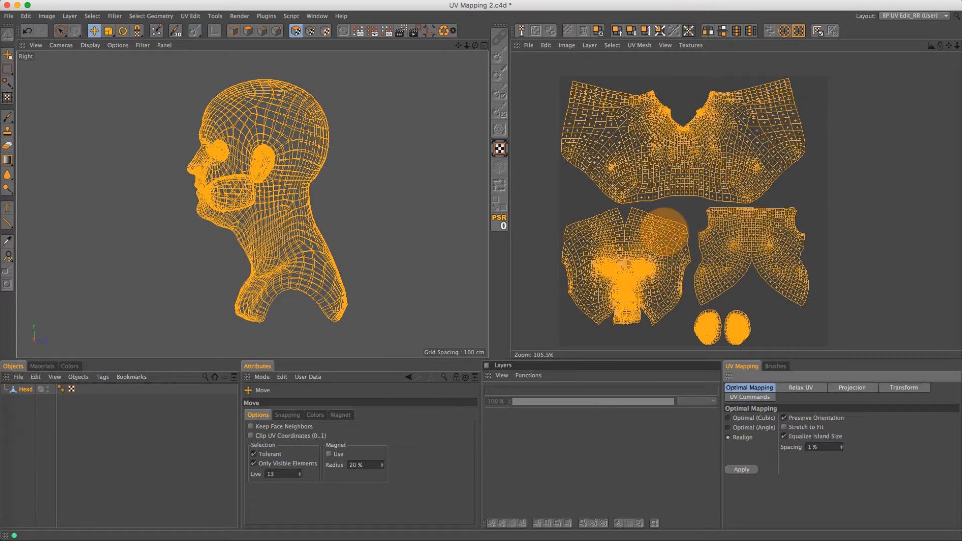
Select the whole face island as UV polygons, with the model in the Perspective view, and hide all unselected components
middle_click(276, 184)
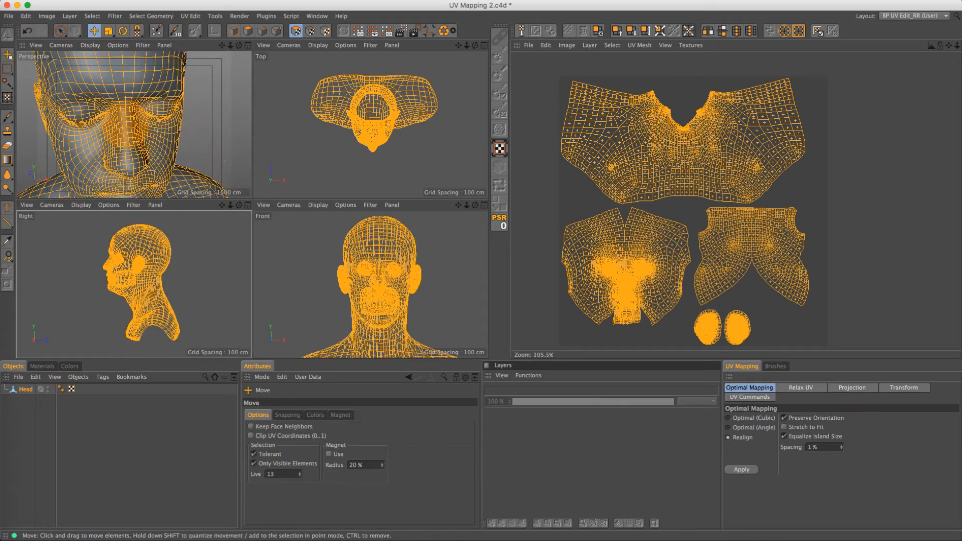
middle_click(145, 130)
scroll(300, 220, "down", 5)
left_click_drag(301, 228, 366, 239, "alt")
left_click(639, 298)
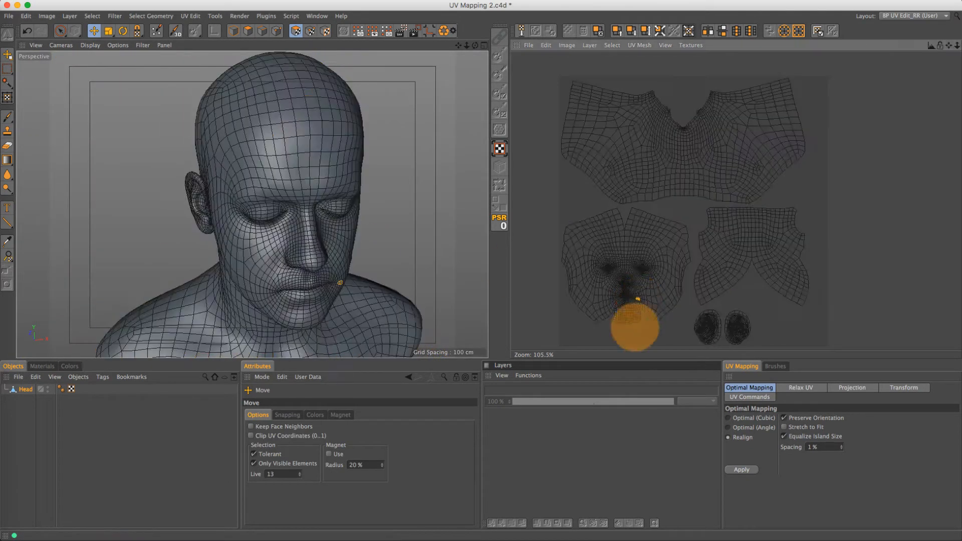
right_click_drag(576, 307, 600, 312, "alt")
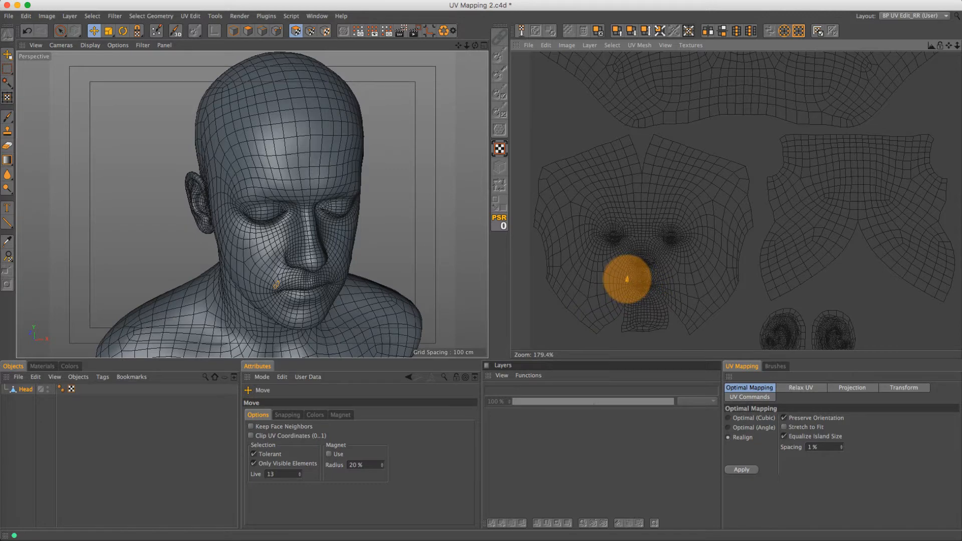
key("u")
key("w")
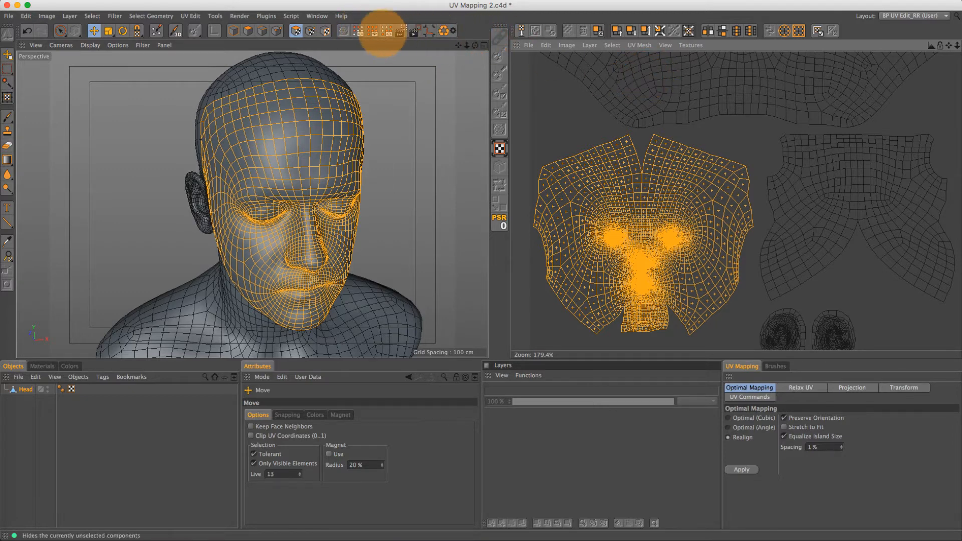
left_click(386, 31)
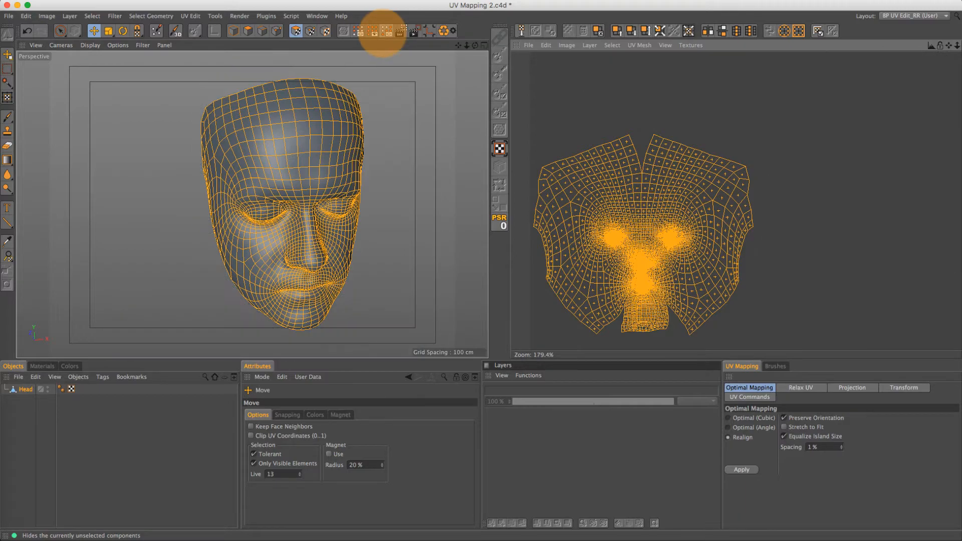
Examine the face mesh and the dense UV areas around its eyes, nostrils and mouth
left_click_drag(274, 191, 240, 106, "alt")
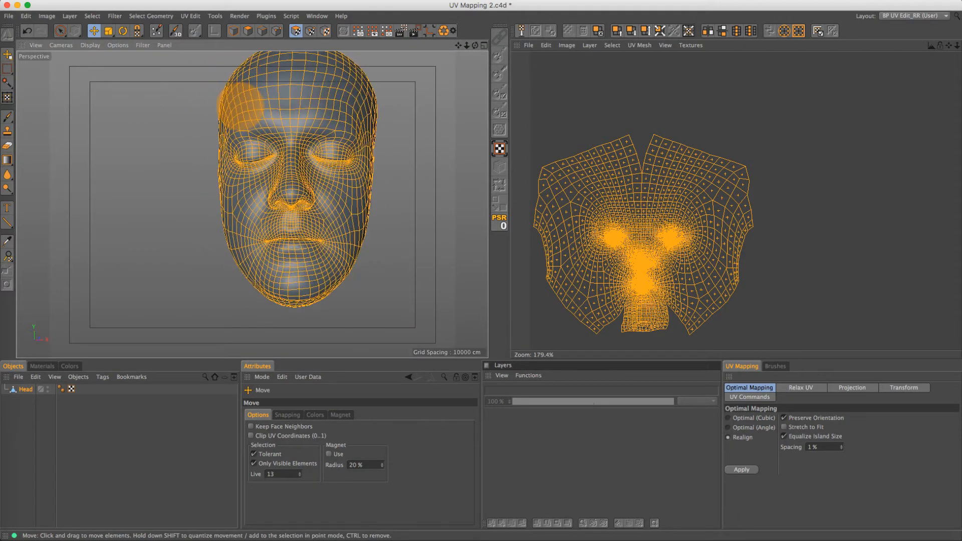
scroll(345, 150, "up", 10)
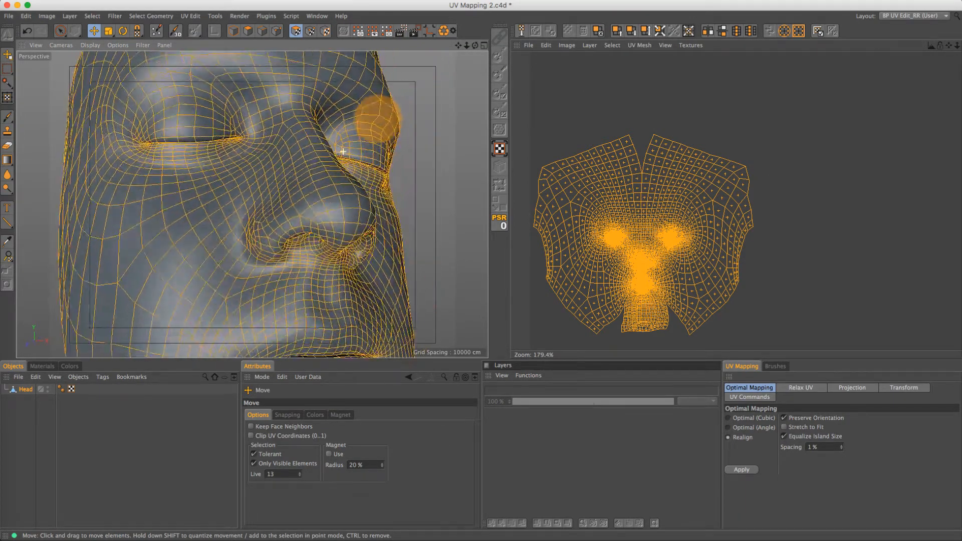
scroll(342, 151, "down", 8)
scroll(325, 150, "up", 2)
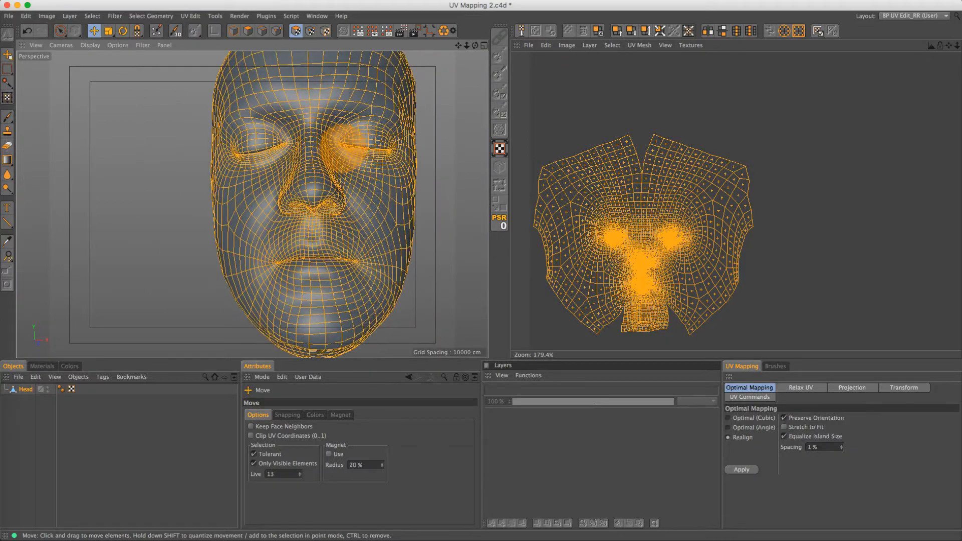
left_click_drag(319, 153, 253, 204, "alt")
scroll(615, 296, "up", 10)
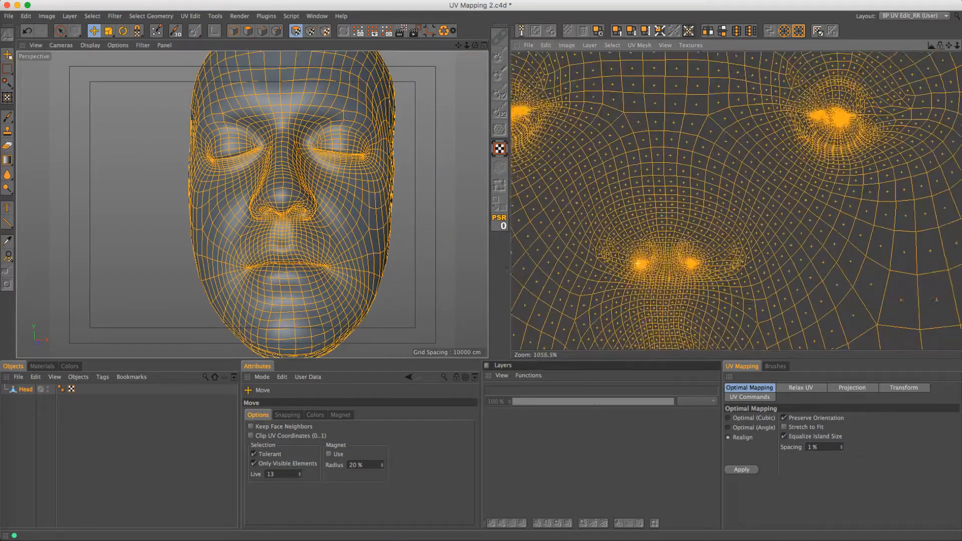
middle_click_drag(661, 325, 648, 157, "alt")
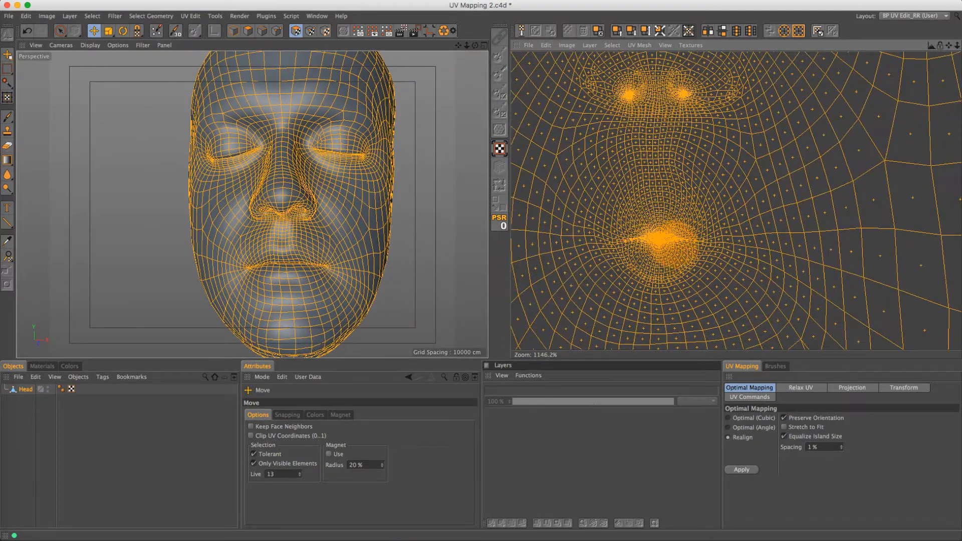
scroll(651, 237, "up", 10)
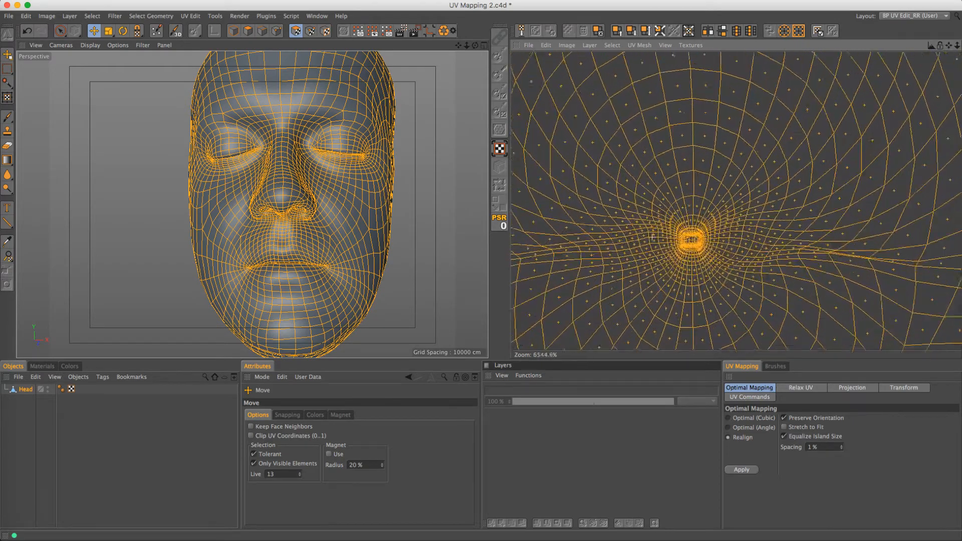
mouse_move(289, 271)
left_mouse_down("alt")
mouse_move(547, 278)
mouse_move(281, 271)
left_mouse_up("alt")
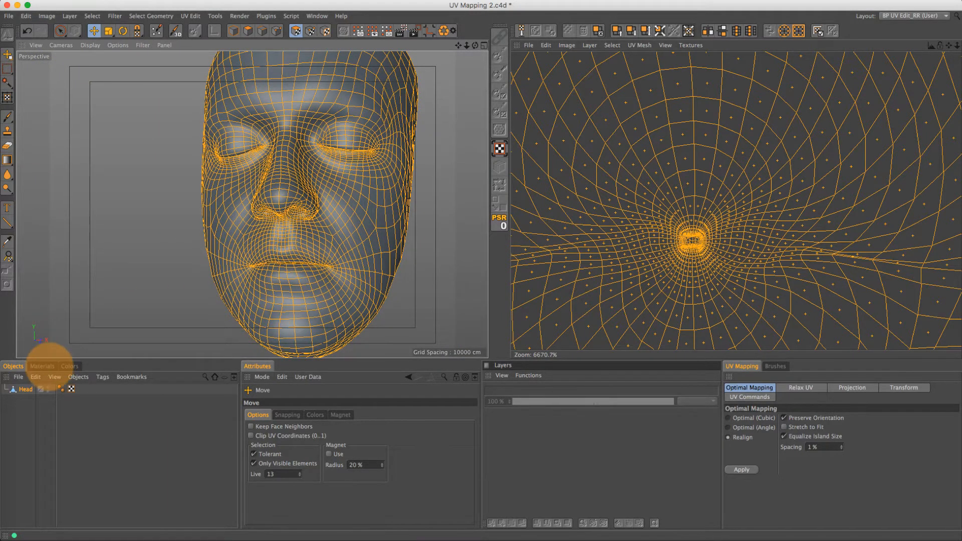
Try the Mat test texture on the isolated face to check its UVs, and undo the material assignment
left_click(43, 366)
left_click_drag(30, 418, 373, 232)
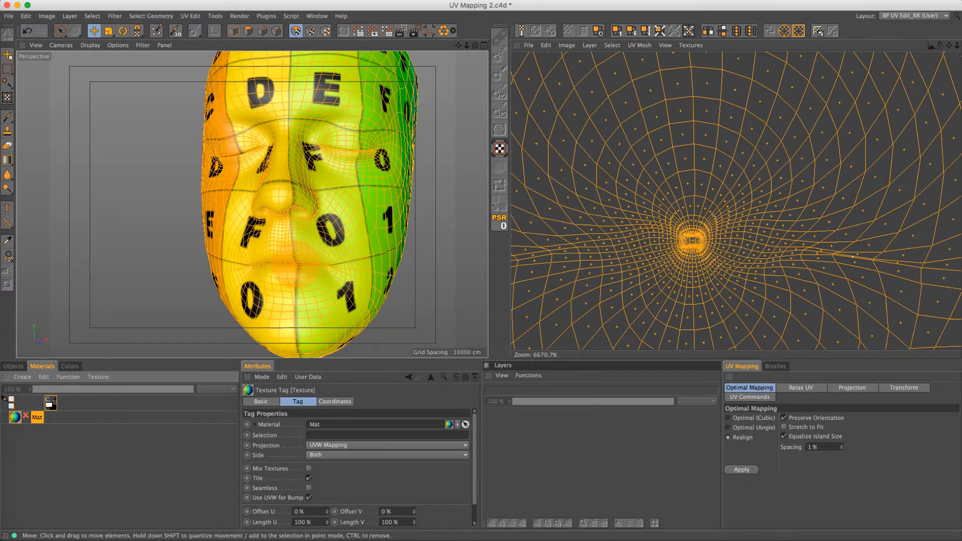
left_click_drag(372, 232, 362, 253, "alt")
key("super+z")
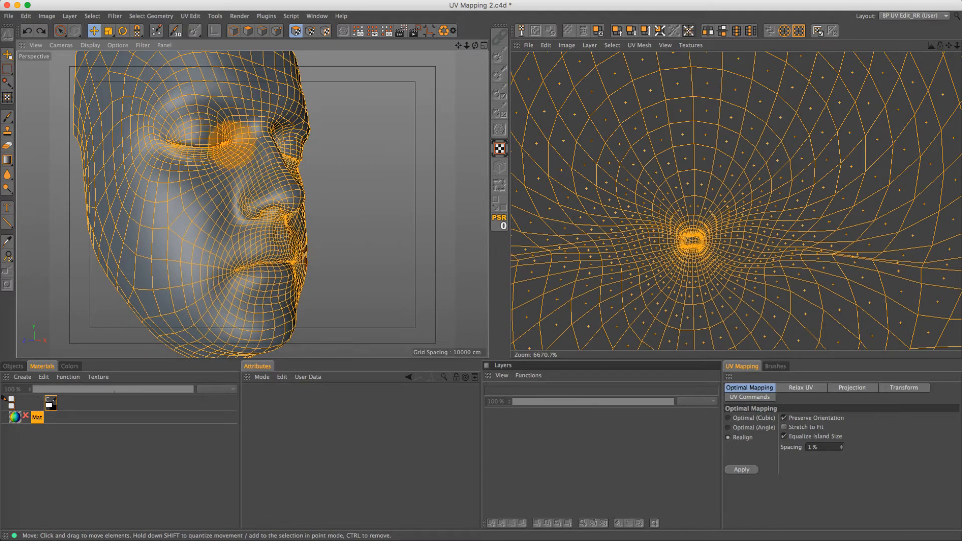
mouse_move(203, 229)
left_mouse_down("alt")
mouse_move(193, 225)
mouse_move(209, 232)
left_mouse_up("alt")
middle_click(211, 231)
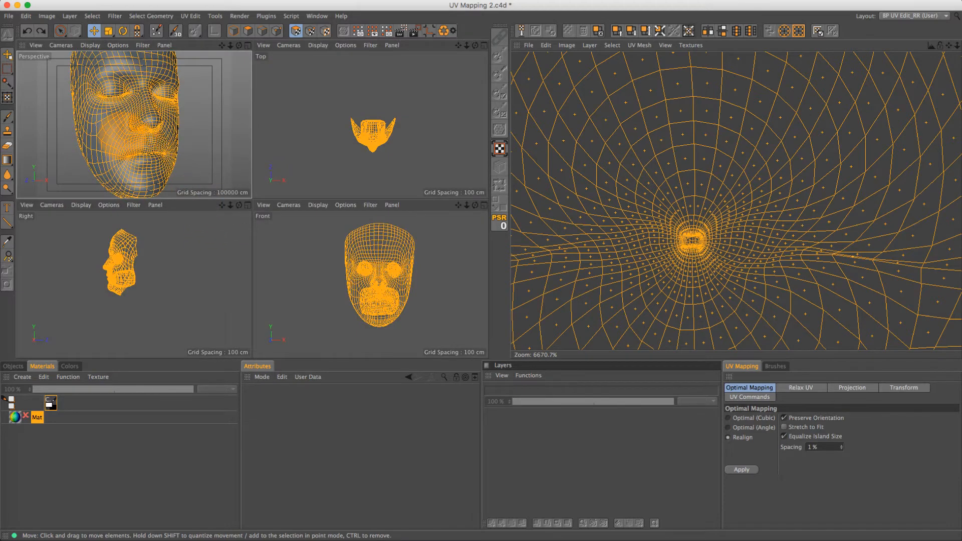
middle_click(120, 133)
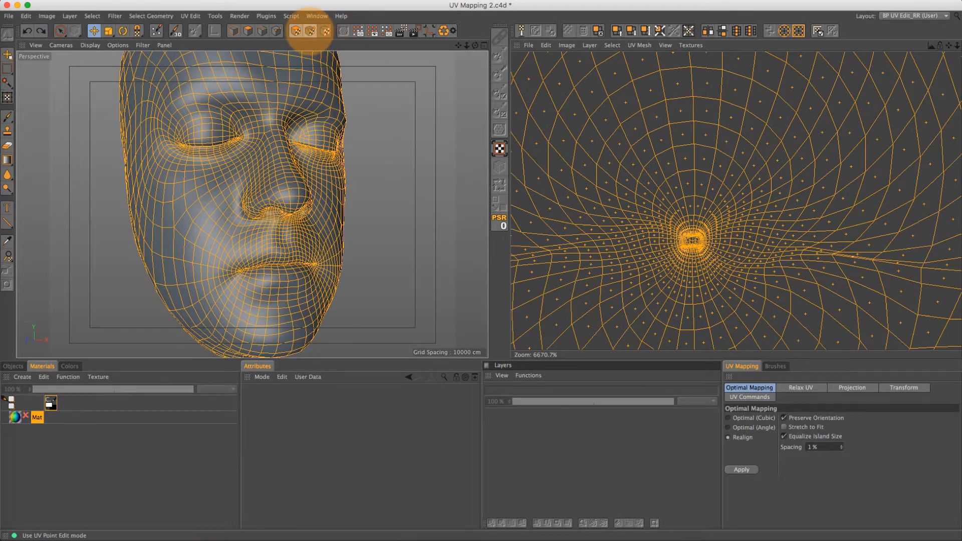
Select the point loops around both eyes and the lips on the face mesh with Loop Selection
left_click(310, 30)
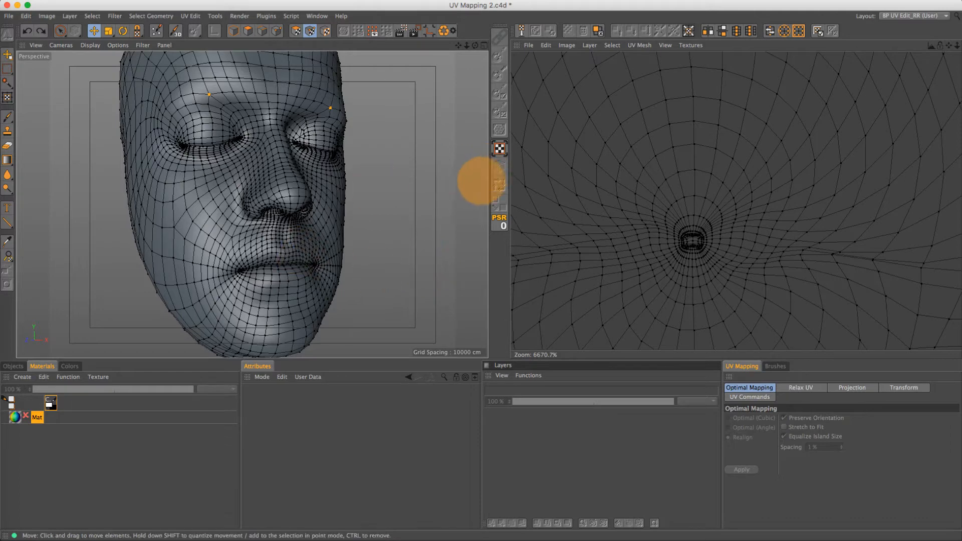
left_click(276, 30)
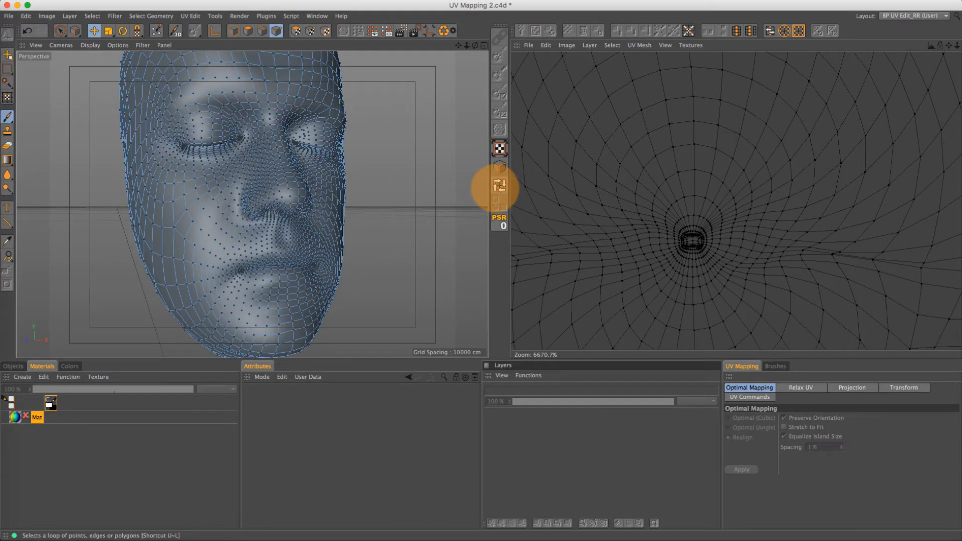
left_click(500, 185)
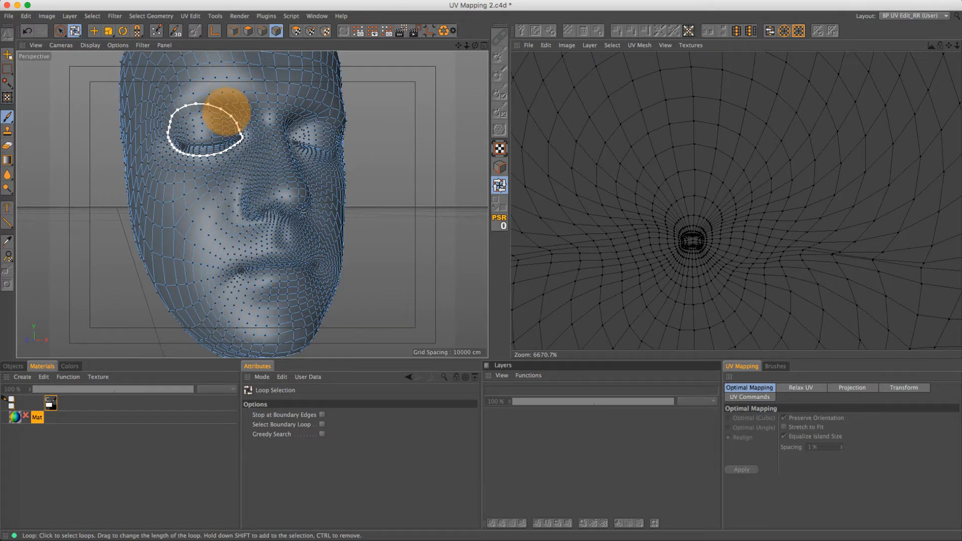
left_click(270, 130)
left_click_drag(270, 129, 290, 118, "alt")
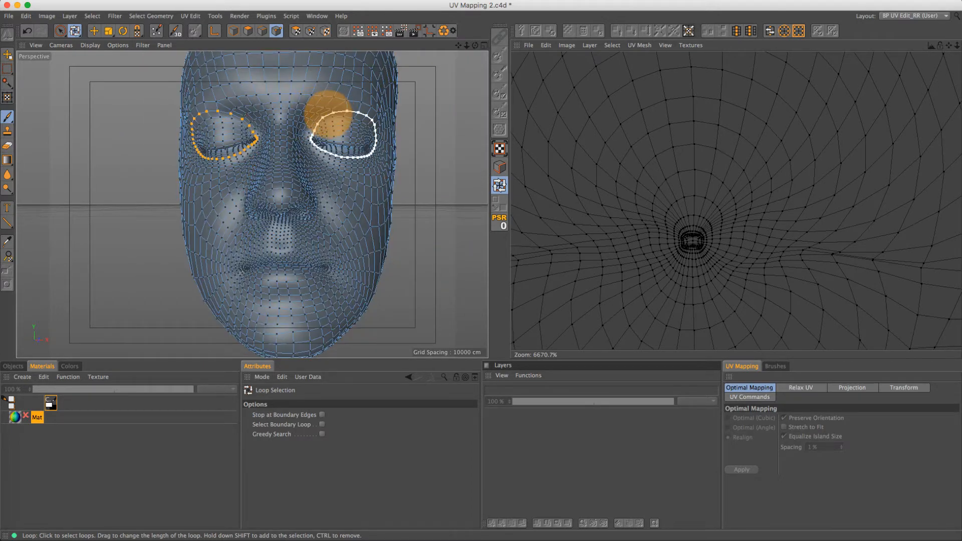
left_click(326, 115, "shift")
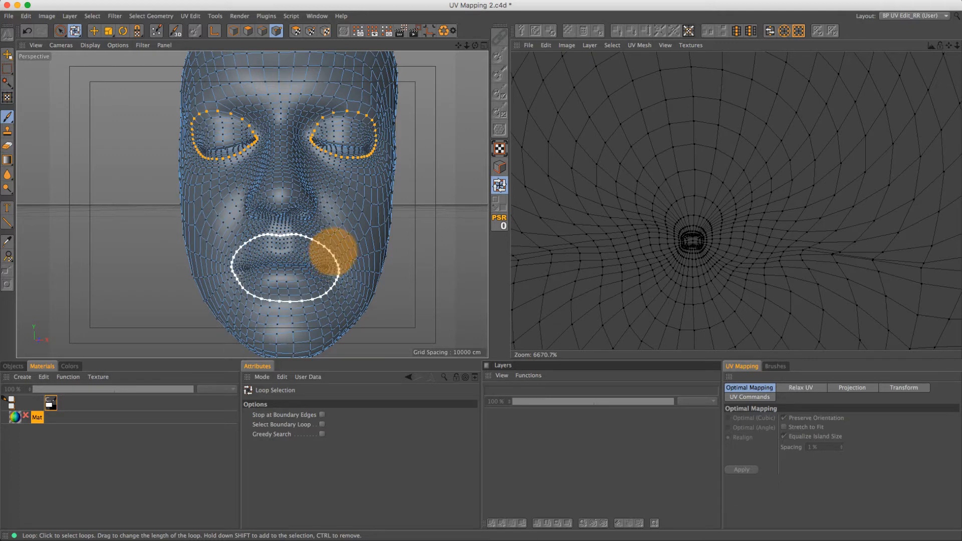
left_click(304, 254, "shift")
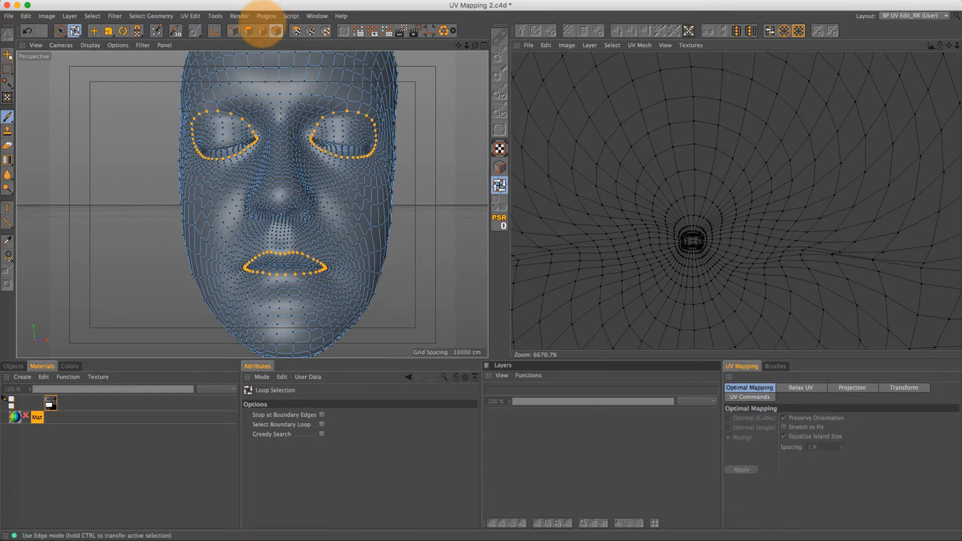
Apply a Frontal projection to the face polygons from the Front view and fit the result in the UV view
left_click(247, 30)
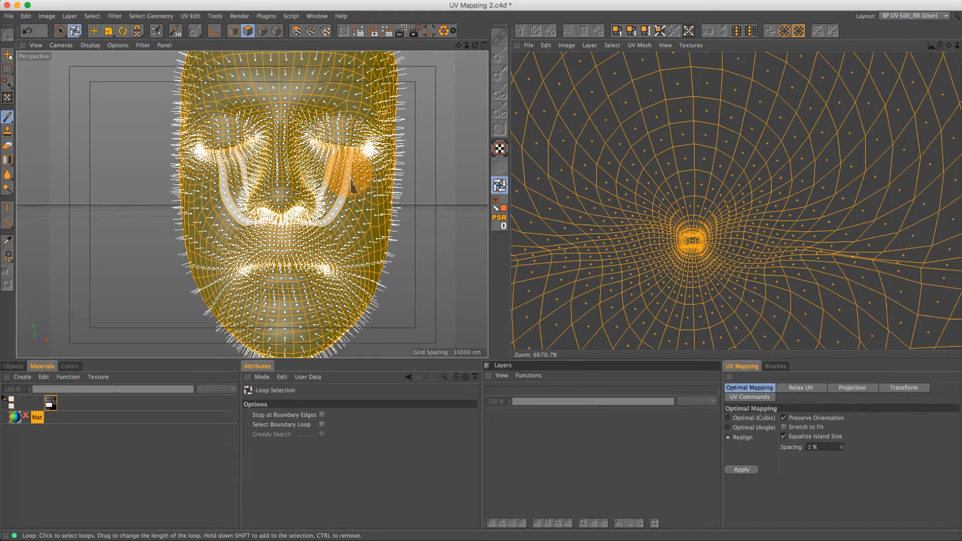
middle_click(371, 287)
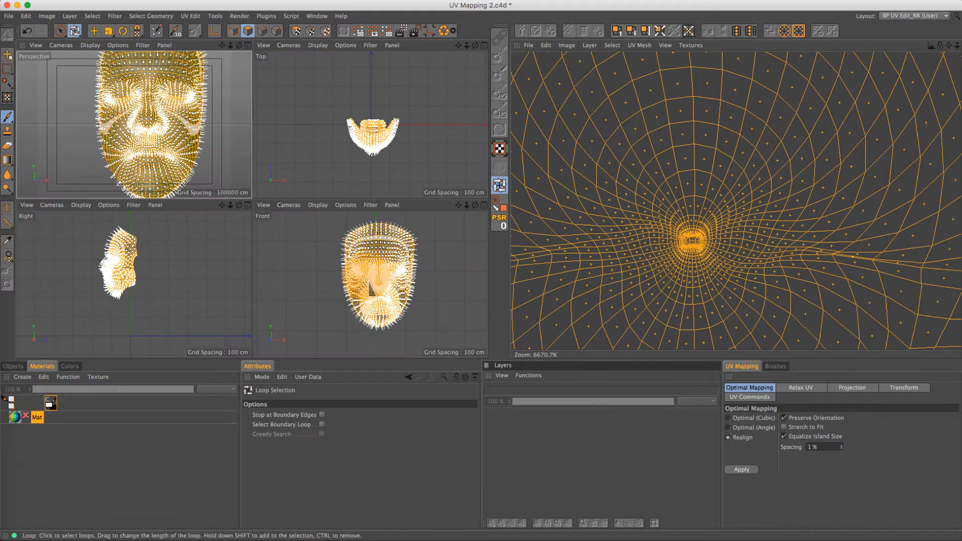
middle_click(369, 288)
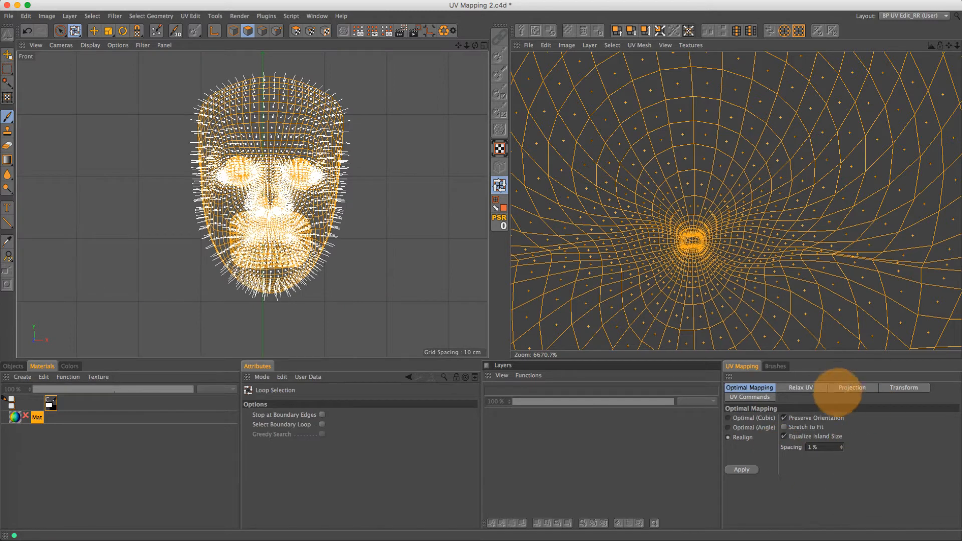
left_click(835, 388)
left_click(813, 419)
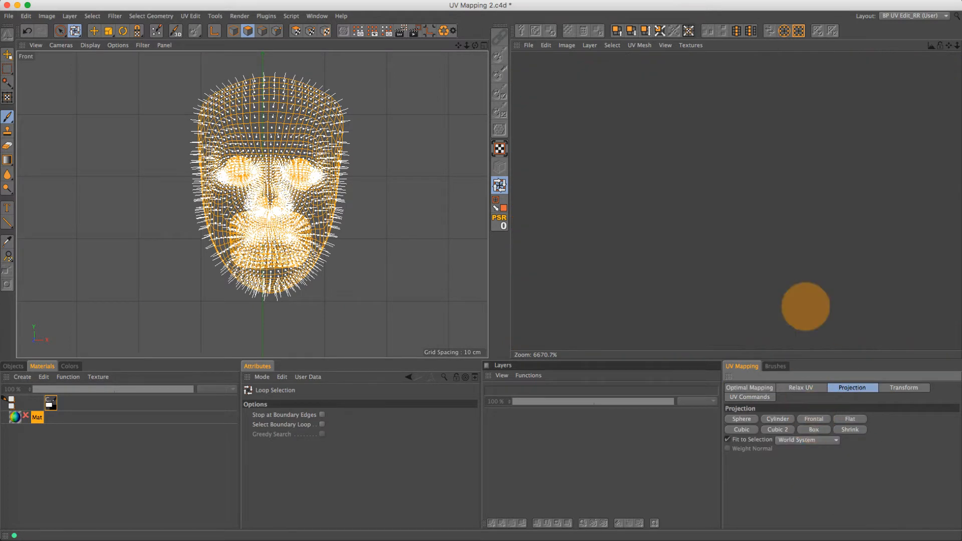
left_click(499, 148)
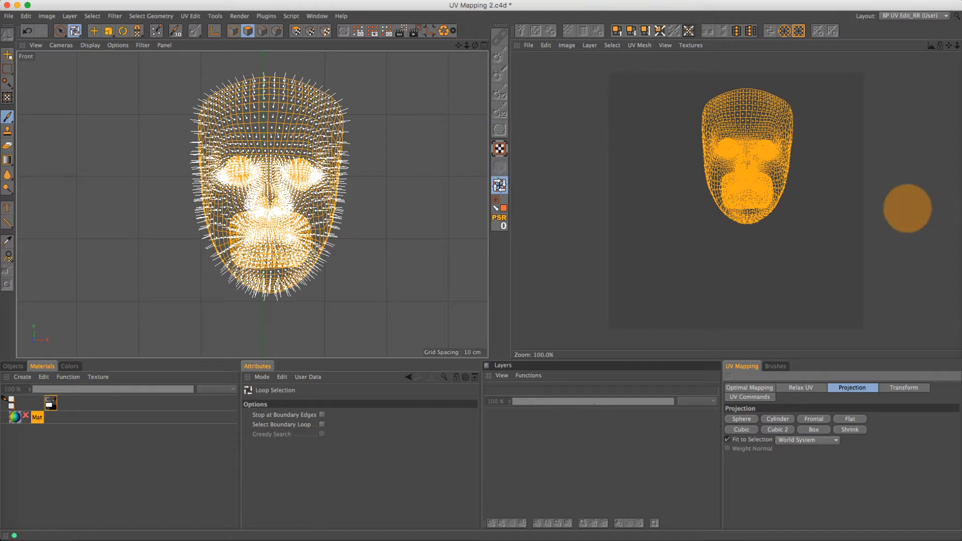
Relax the face UVs with LSCM and inspect the UV areas around the eyes, nostrils and mouth
left_click(799, 387)
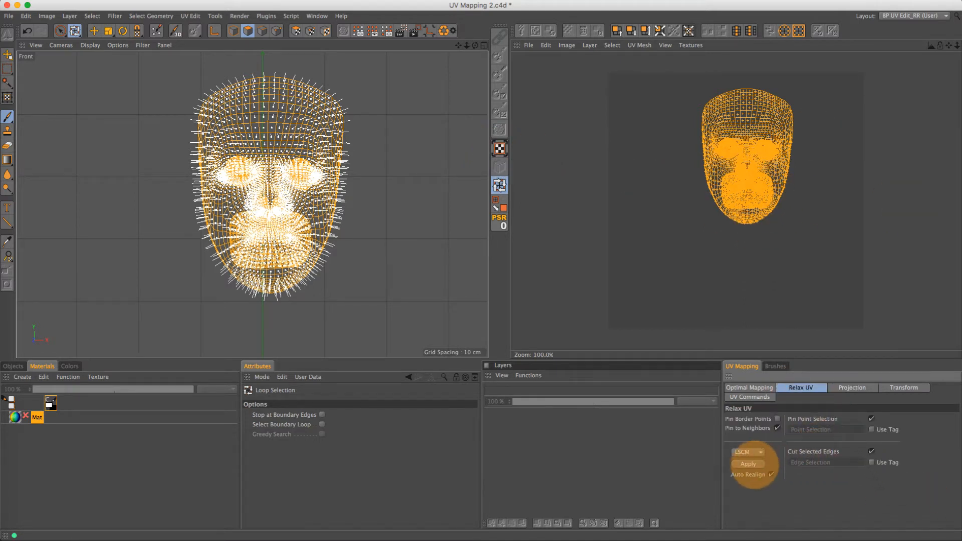
left_click(748, 464)
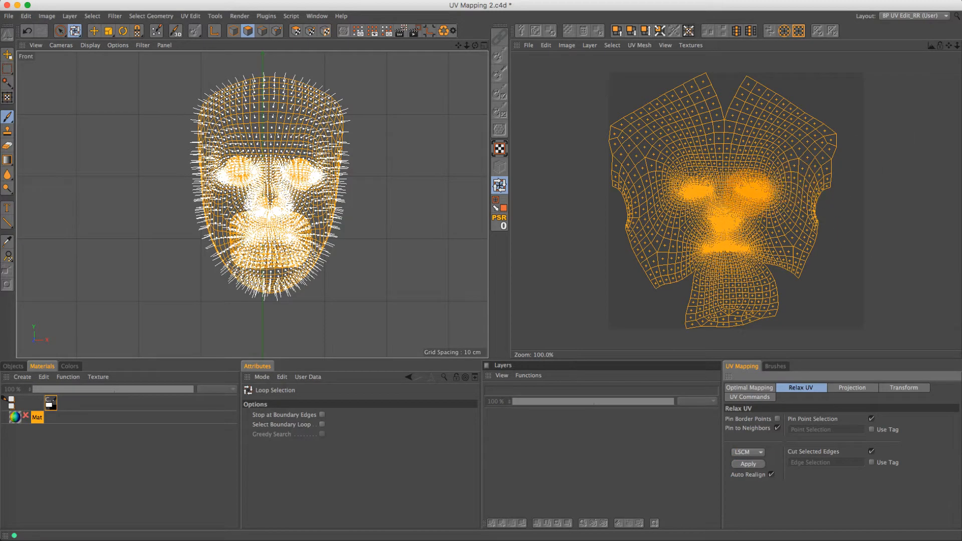
scroll(710, 250, "up", 10)
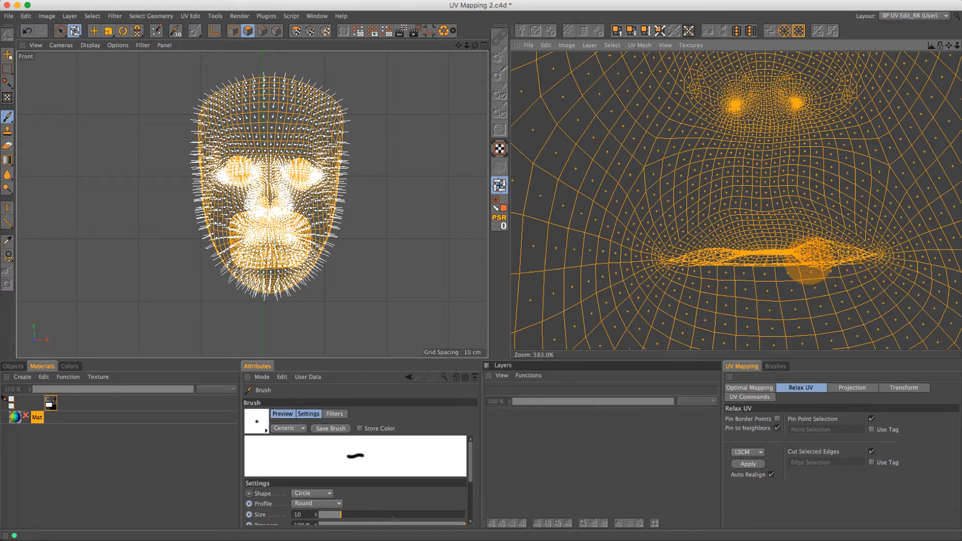
scroll(781, 167, "up", 6)
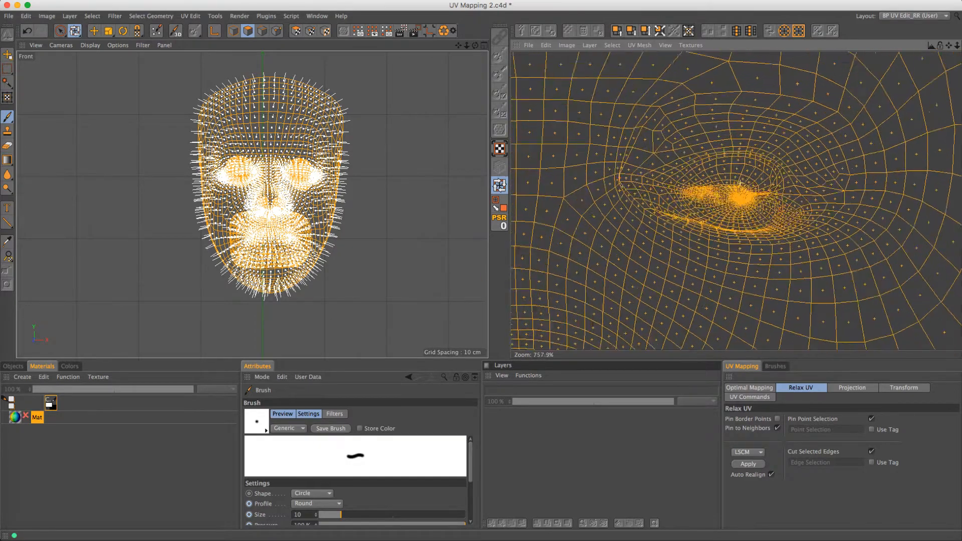
scroll(740, 184, "up", 1)
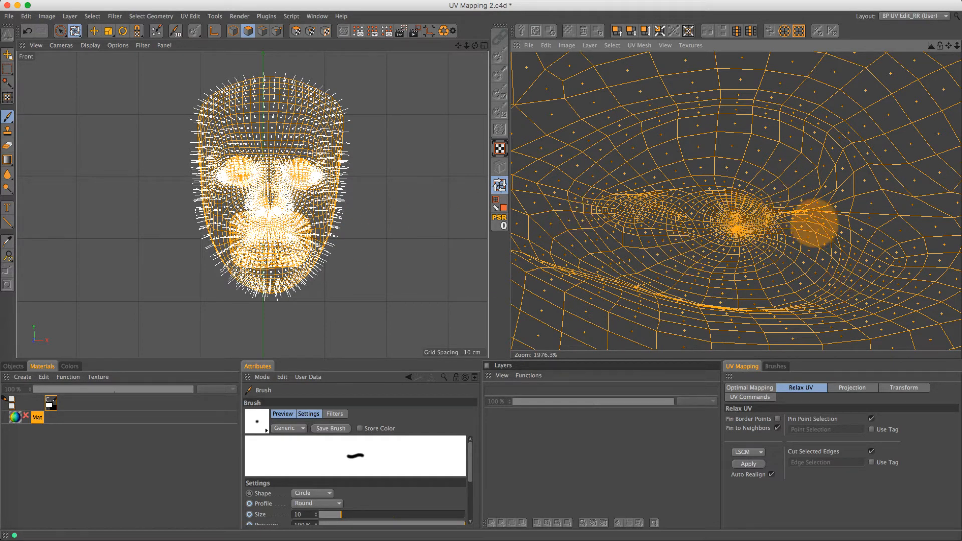
scroll(814, 224, "down", 15)
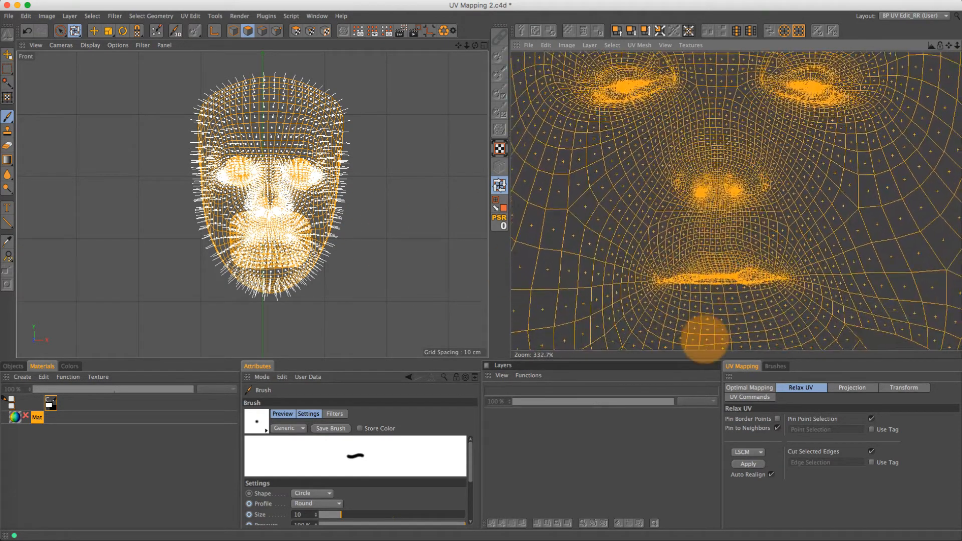
middle_click_drag(710, 295, 707, 253, "alt")
right_click_drag(705, 242, 789, 214, "alt")
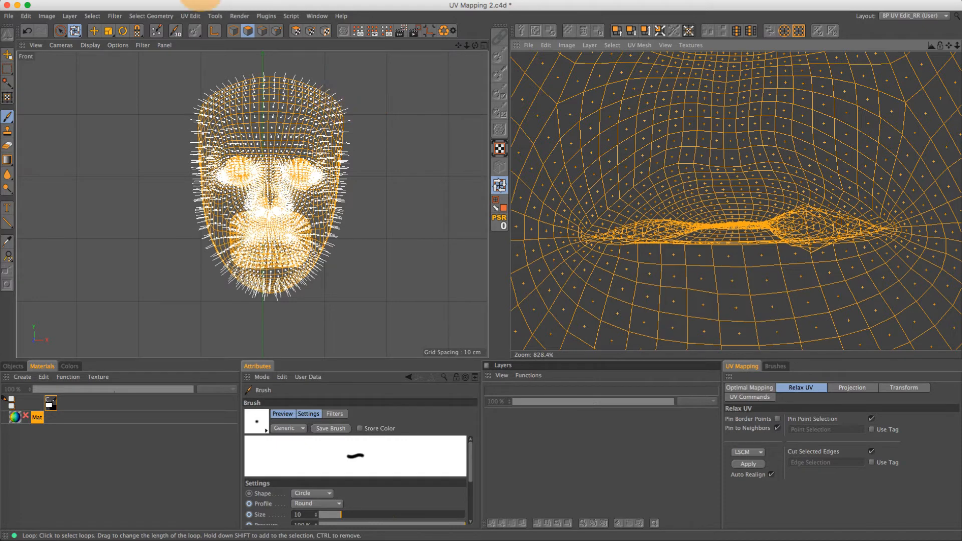
Clear the polygon selection and, in the Perspective view, select all lip polygons using a loop around the mouth and Fill Selection
left_click(169, 89)
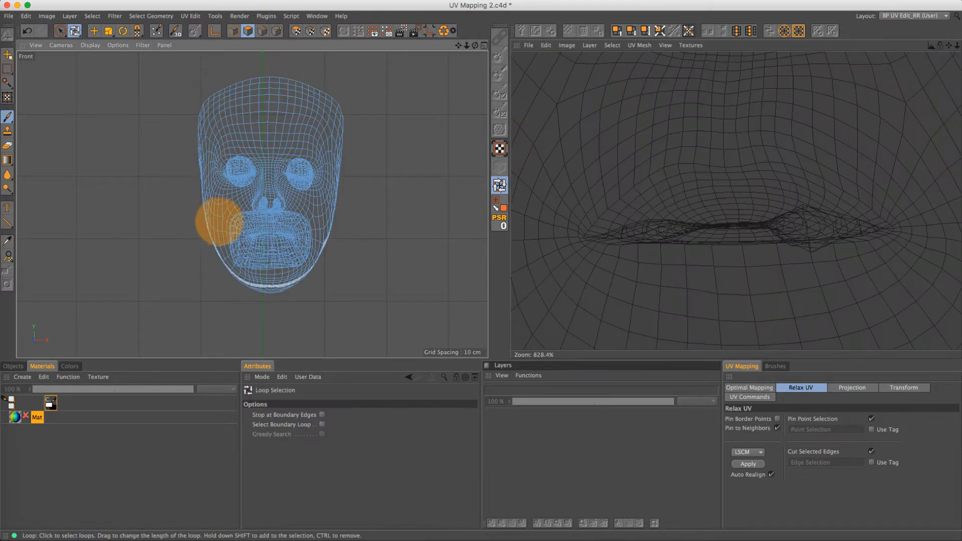
middle_click(200, 160)
middle_click(135, 107)
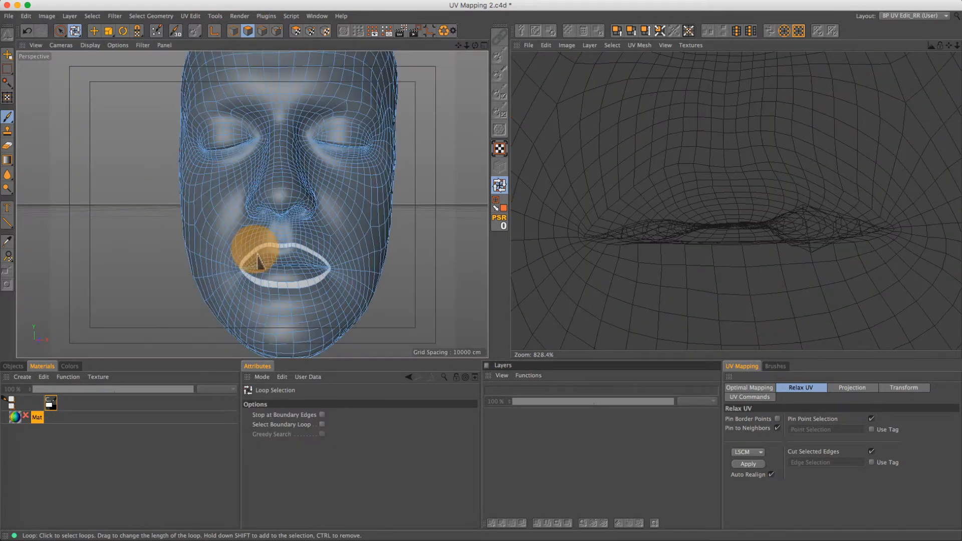
scroll(274, 267, "up", 5)
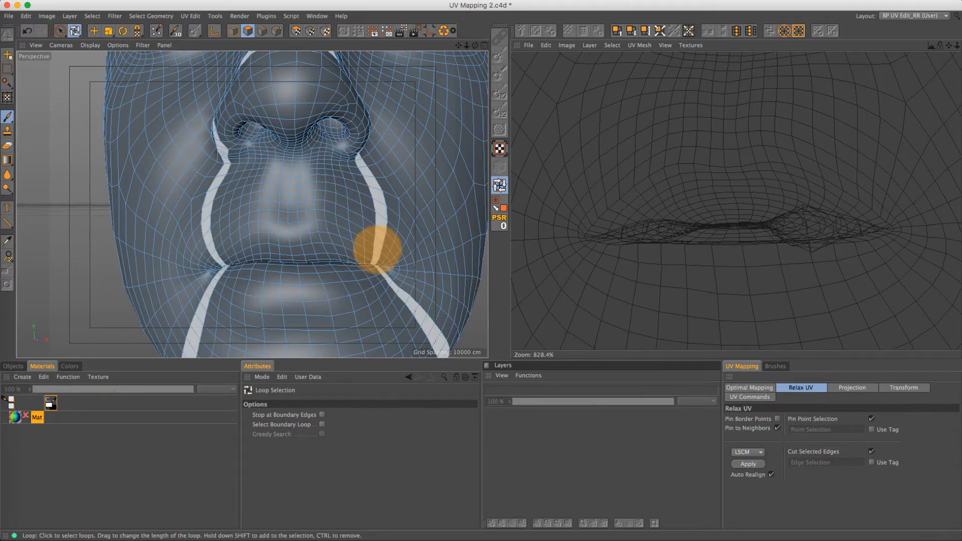
left_click(499, 184)
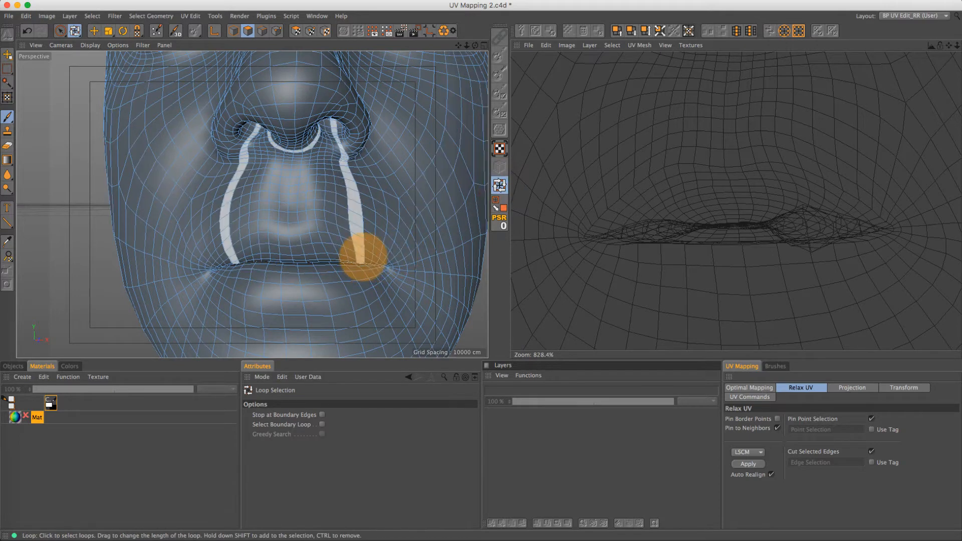
left_click(371, 255)
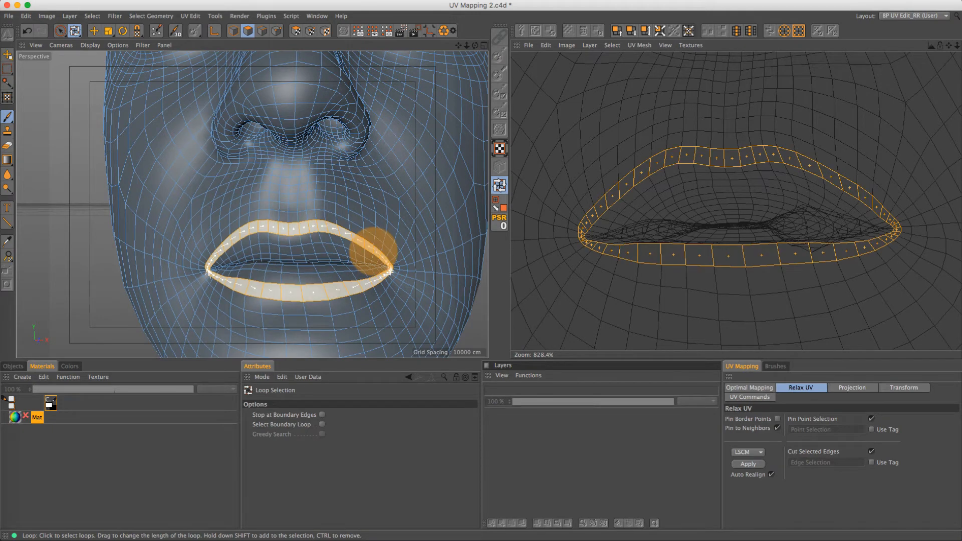
left_click(496, 201)
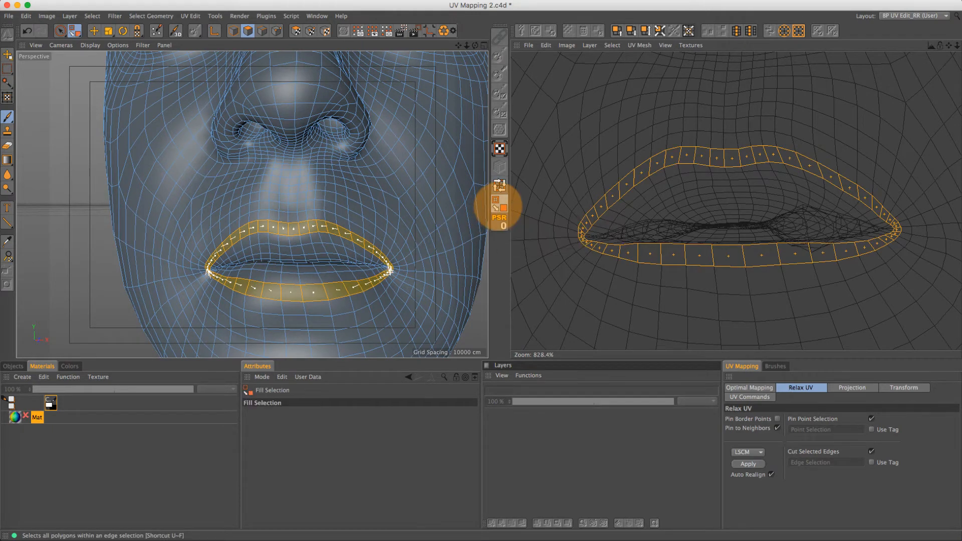
left_click(317, 249)
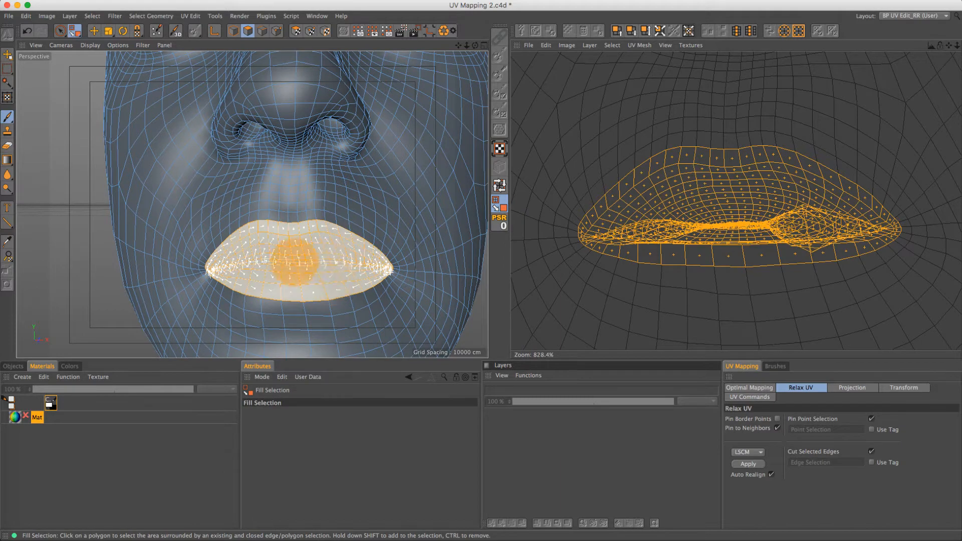
Add the polygons of both eye areas to the lip selection using a loop around each eye and Fill Selection
right_click_drag(330, 250, 276, 253, "alt")
right_click_drag(372, 125, 431, 140, "alt")
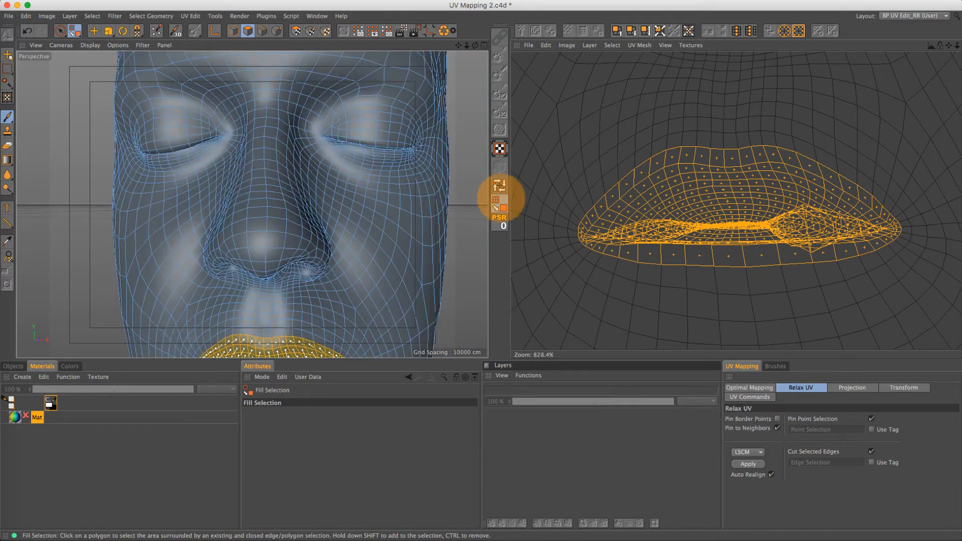
left_click(499, 184)
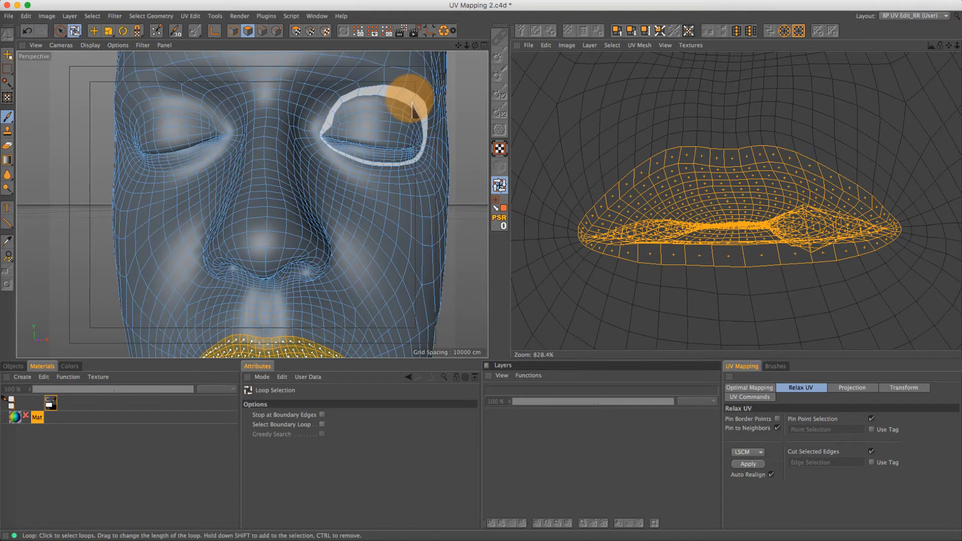
left_click(411, 108)
left_click(165, 102, "shift")
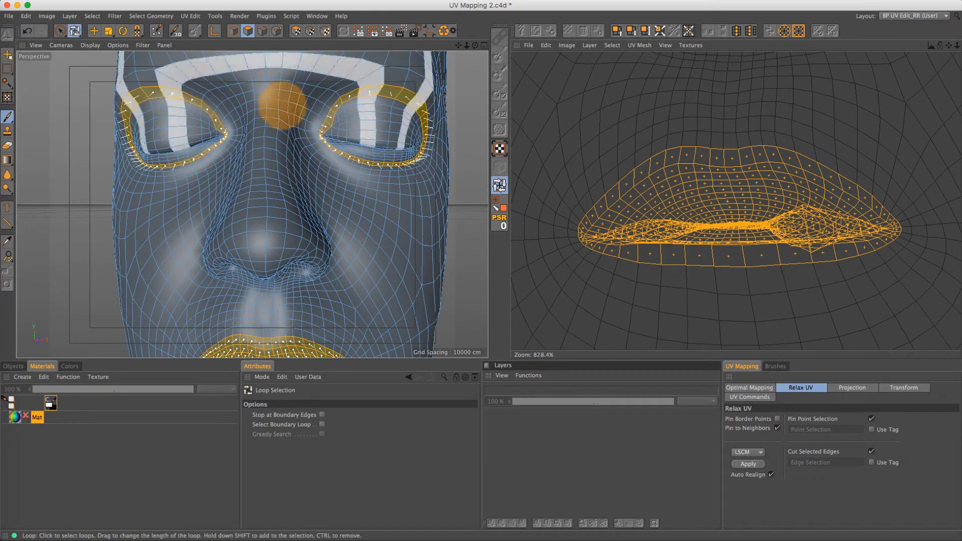
left_click(496, 200)
left_click(389, 134, "shift")
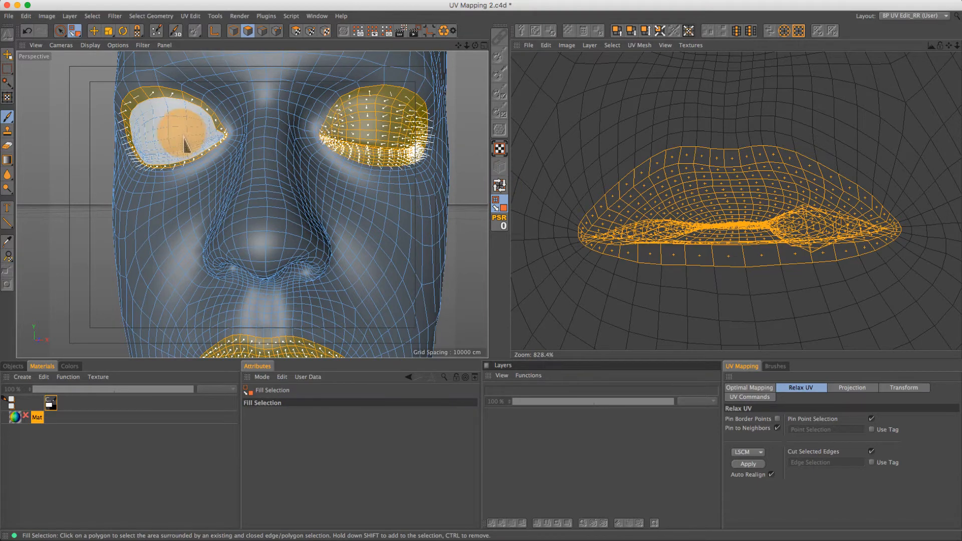
left_click(182, 133, "shift")
Open the UV Vonc plugin for the selected eye and lip polygons
right_click_drag(369, 201, 358, 208, "alt")
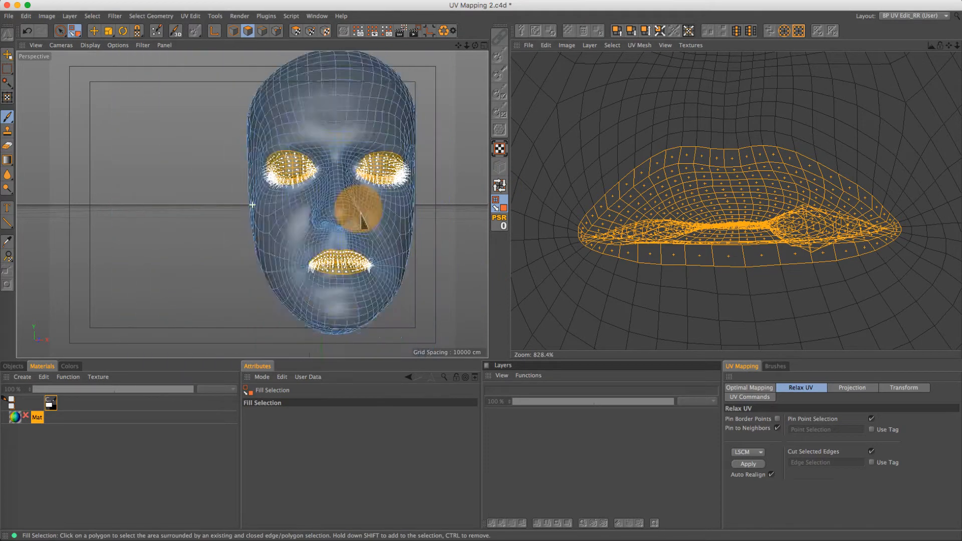
middle_click_drag(352, 205, 256, 168, "alt")
right_click_drag(244, 164, 294, 167, "alt")
left_click_drag(304, 172, 315, 171, "alt")
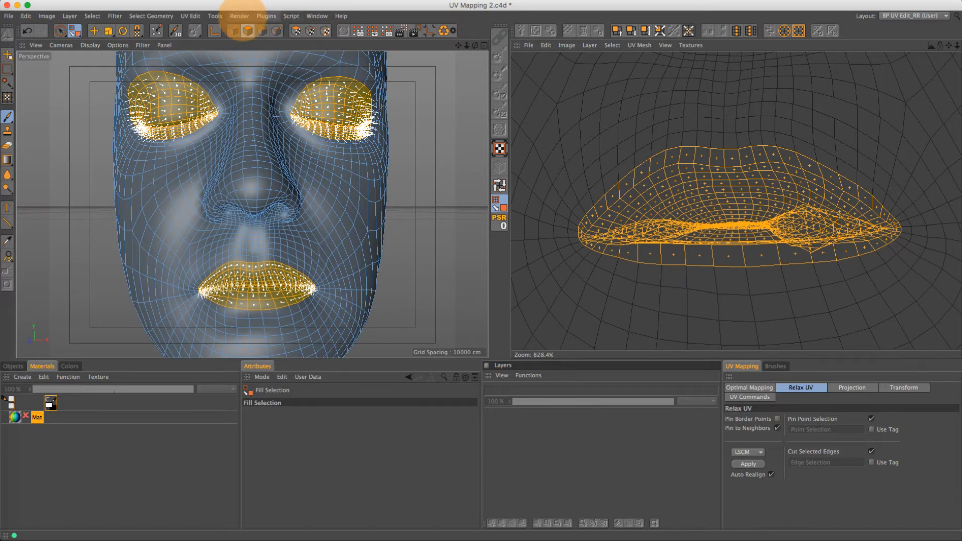
left_click(241, 16)
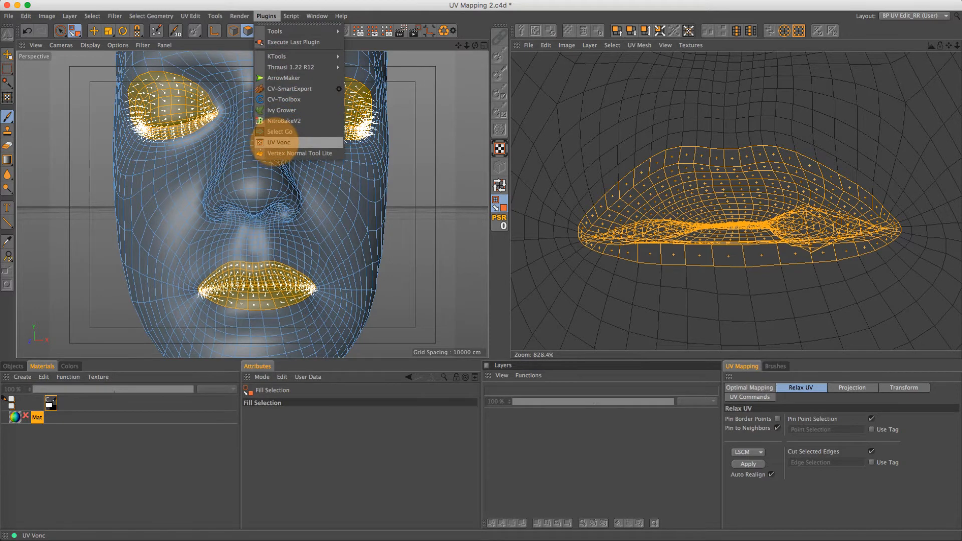
left_click(275, 143)
Smooth the UVs of both eye areas with the UV Vonc smoothing brush
left_click_drag(241, 311, 229, 283)
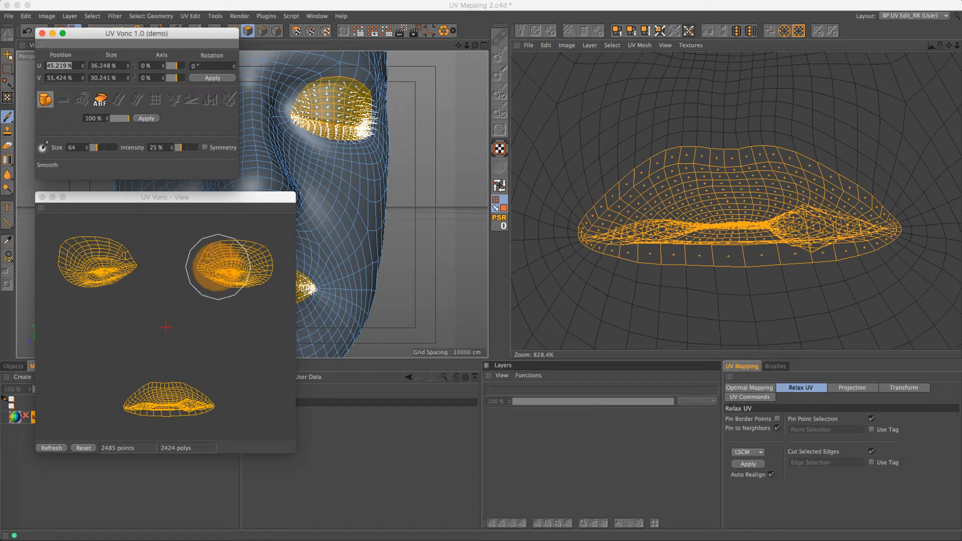
right_click_drag(239, 263, 296, 260, "alt")
middle_click_drag(269, 260, 160, 322, "alt")
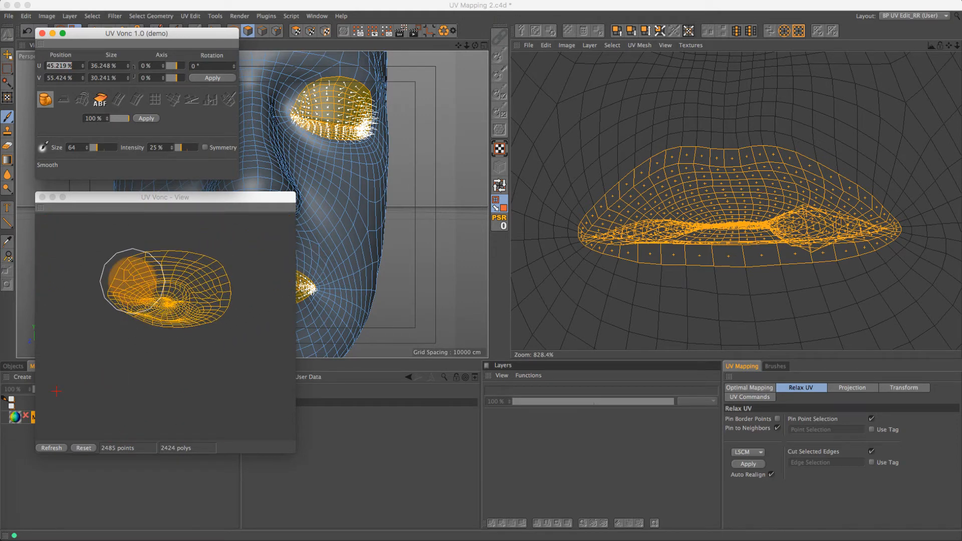
left_click(131, 280)
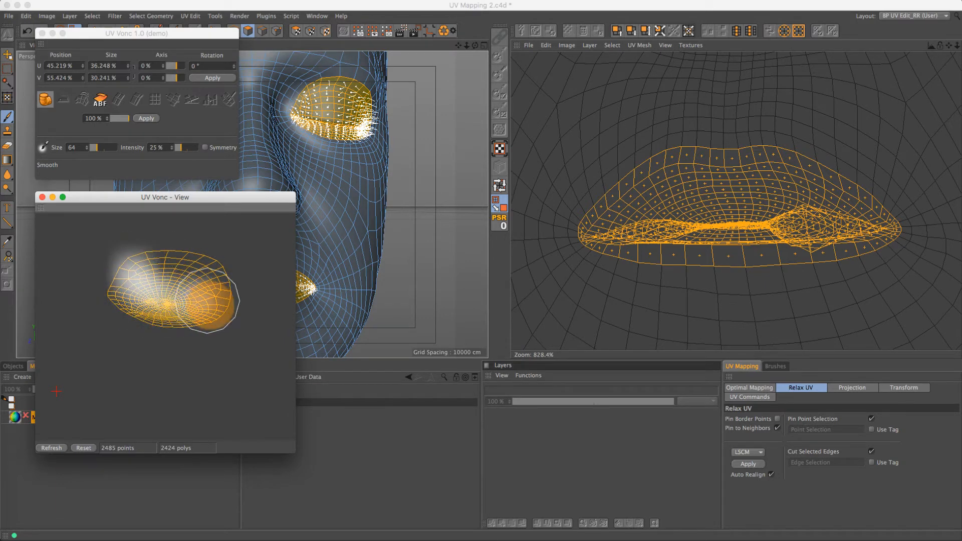
mouse_move(150, 361)
middle_mouse_down("alt")
mouse_move(230, 336)
mouse_move(305, 347)
mouse_move(196, 343)
mouse_move(322, 343)
middle_mouse_up("alt")
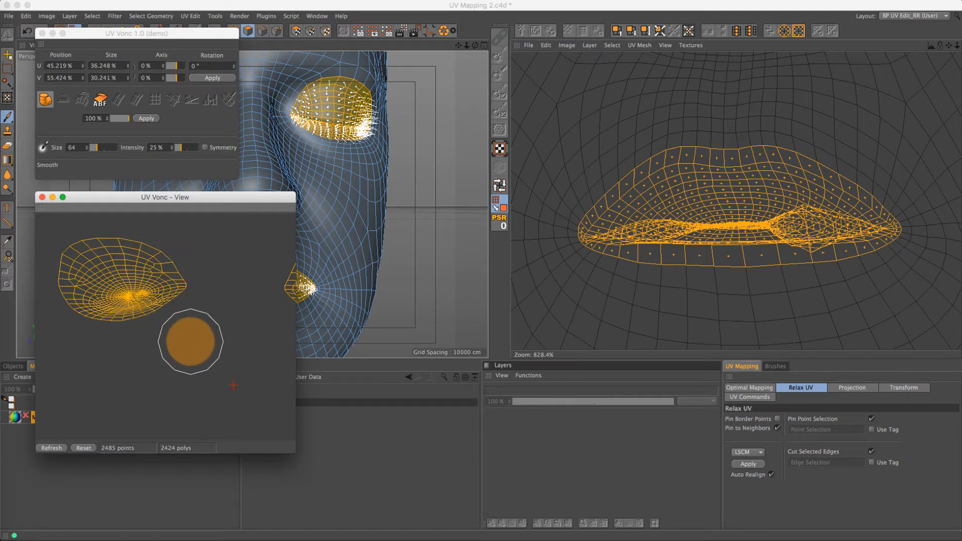
Smooth the overlapping lip UVs across the whole mouth with the UV Vonc brush and close the plugin
mouse_move(193, 330)
middle_mouse_down("alt")
mouse_move(155, 173)
mouse_move(119, 151)
middle_mouse_up("alt")
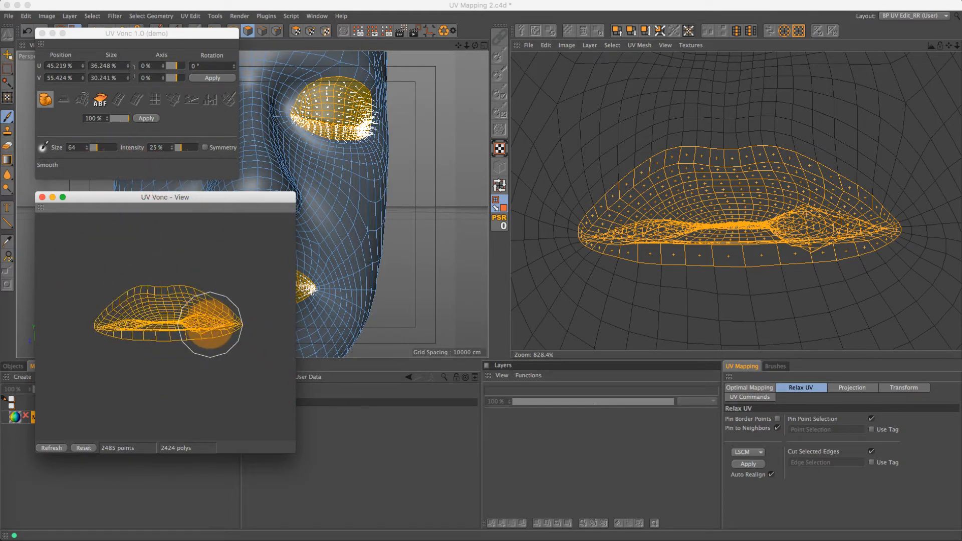
mouse_move(194, 323)
left_mouse_down()
mouse_move(232, 324)
mouse_move(177, 319)
mouse_move(294, 337)
left_mouse_up()
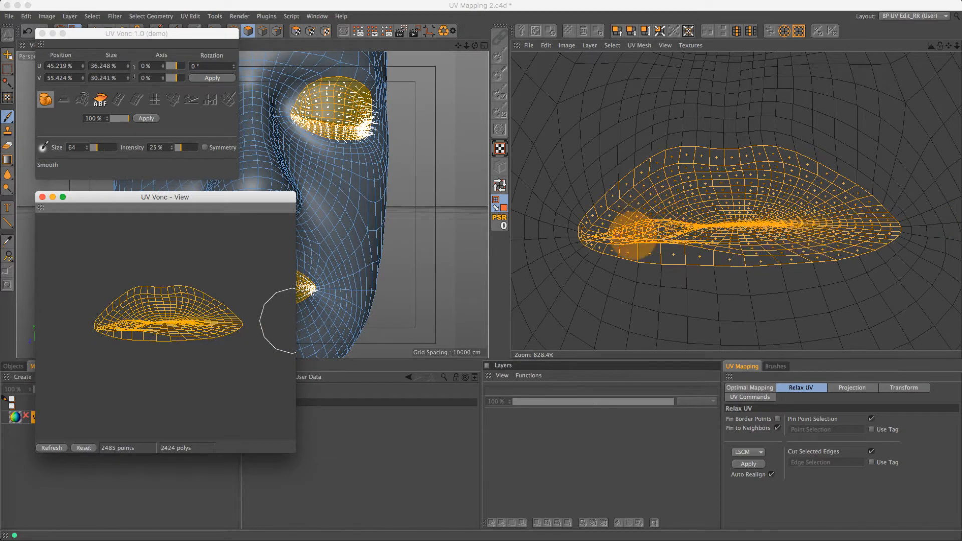
mouse_move(96, 301)
left_mouse_down()
mouse_move(140, 332)
mouse_move(161, 325)
mouse_move(86, 318)
mouse_move(140, 313)
mouse_move(35, 318)
mouse_move(189, 307)
mouse_move(64, 332)
left_mouse_up()
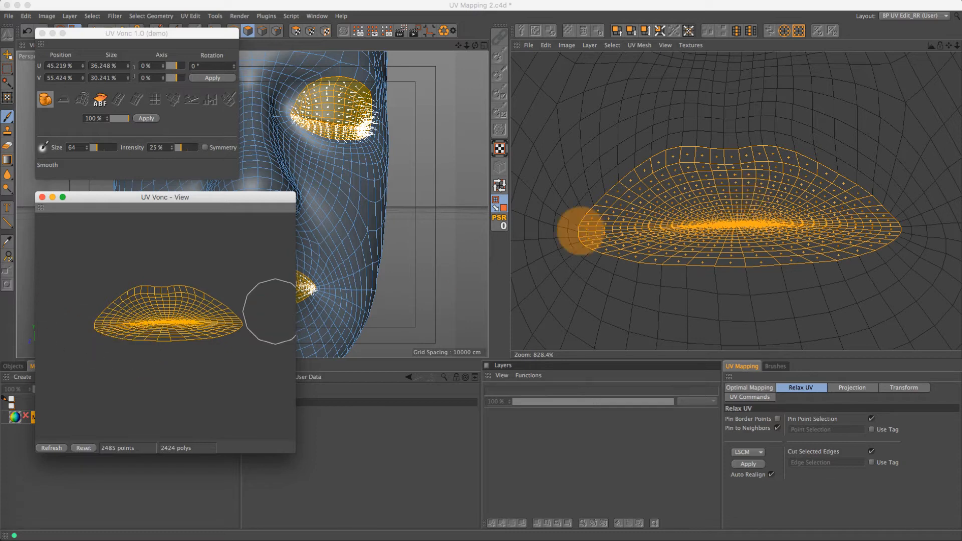
left_click(42, 196)
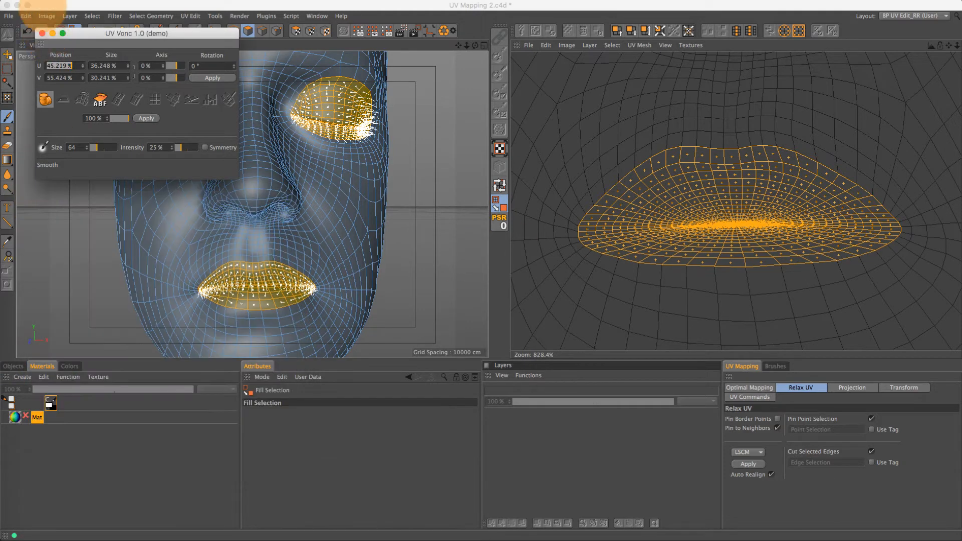
left_click(42, 33)
Select all face polygons to check the whole face island in the UV view, and clear the selection
left_click(60, 31)
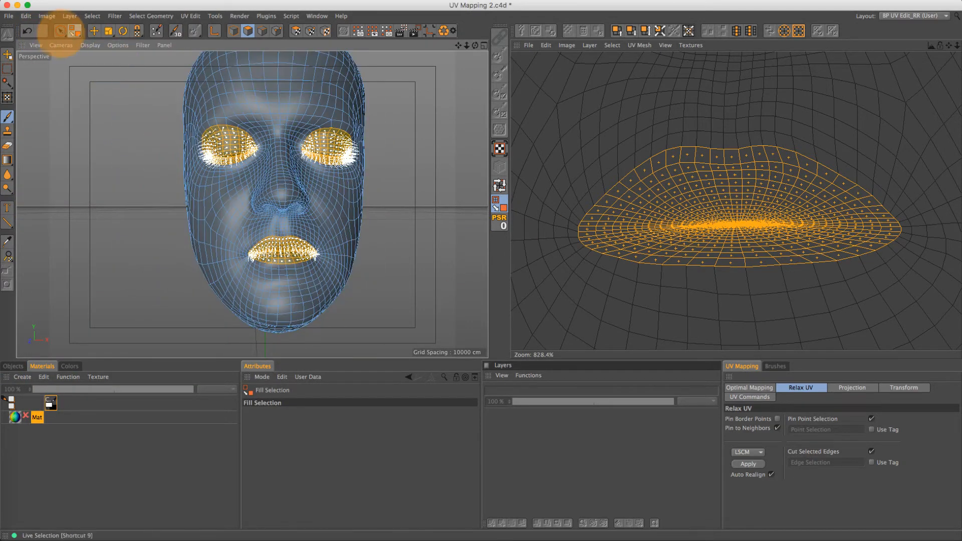
left_click(396, 175)
left_click_drag(283, 195, 252, 200, "alt")
key("ctrl+a")
scroll(782, 196, "down", 10)
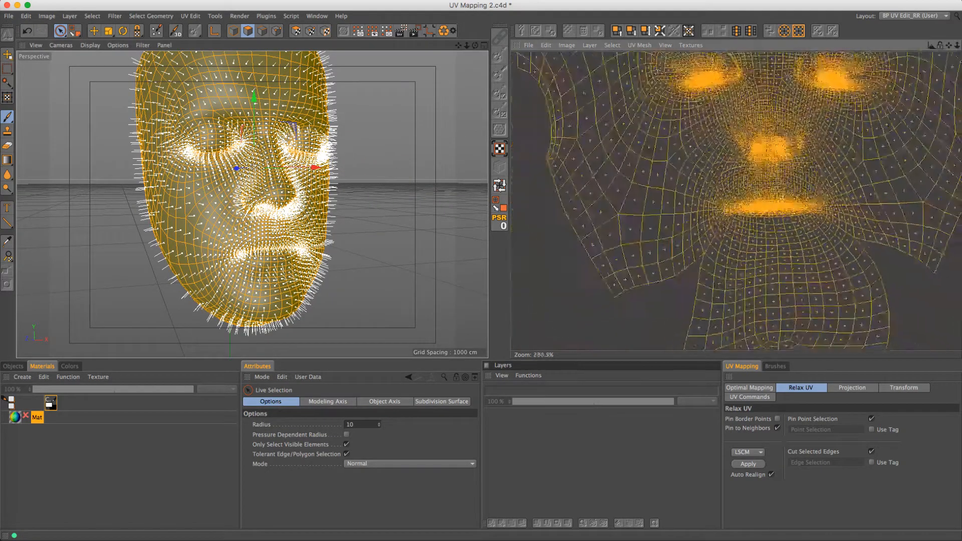
right_click_drag(510, 269, 516, 270, "alt")
middle_click_drag(780, 141, 694, 201, "alt")
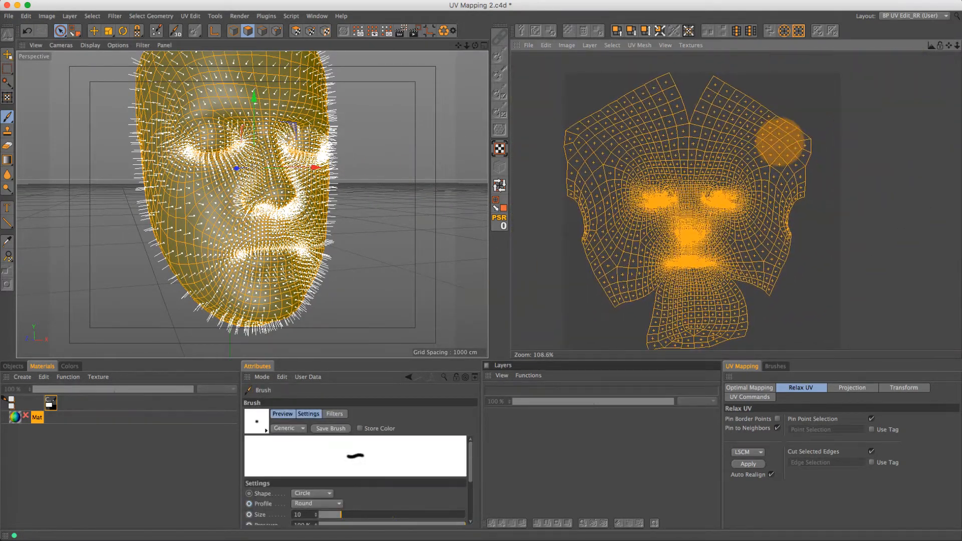
left_click(433, 157)
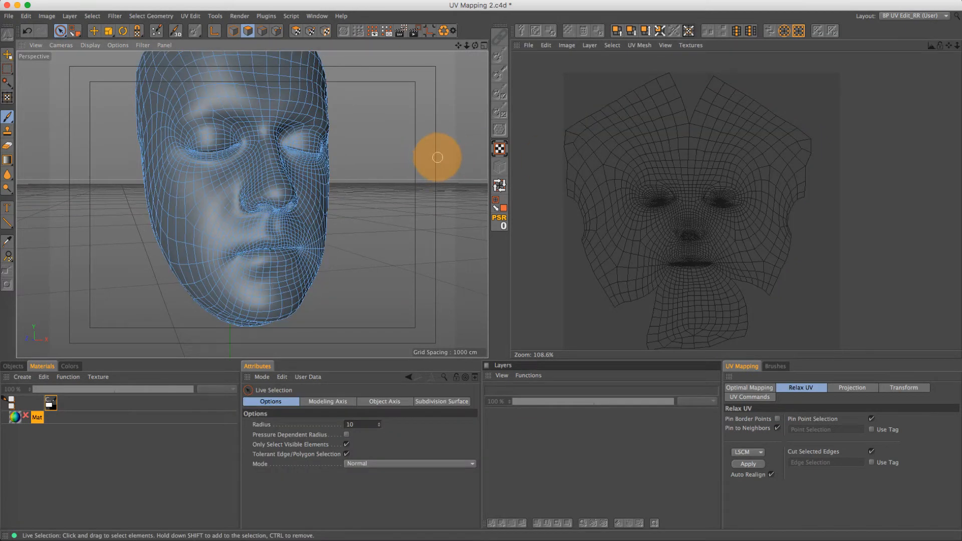
Unhide the rest of the model, select all UV polygons and repack the islands with the Optimal Mapping Realign option
left_click(237, 133)
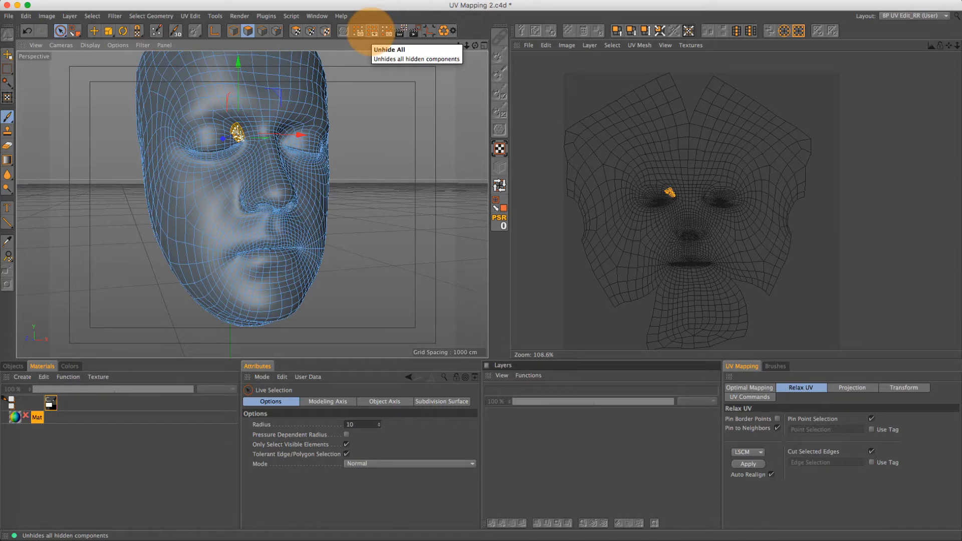
left_click(371, 30)
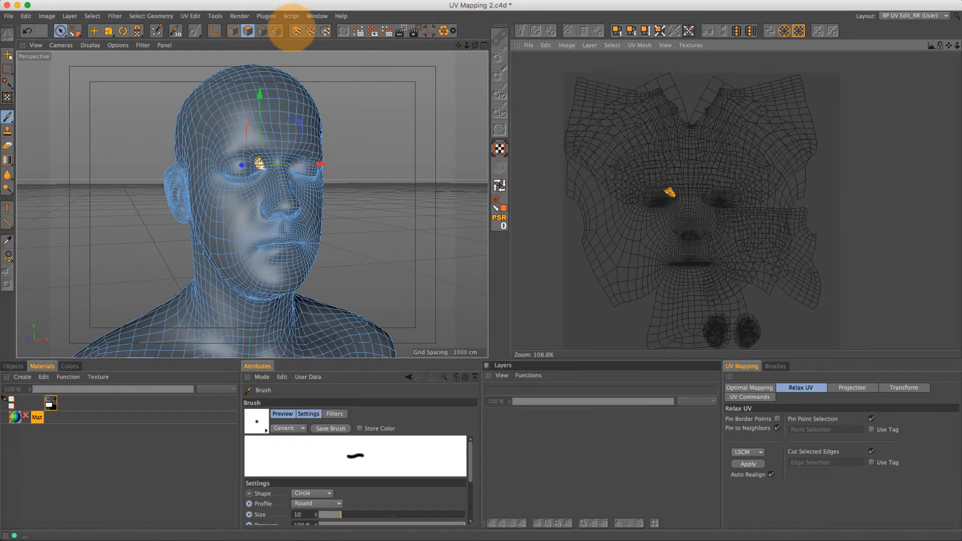
left_click(295, 31)
key("super+a")
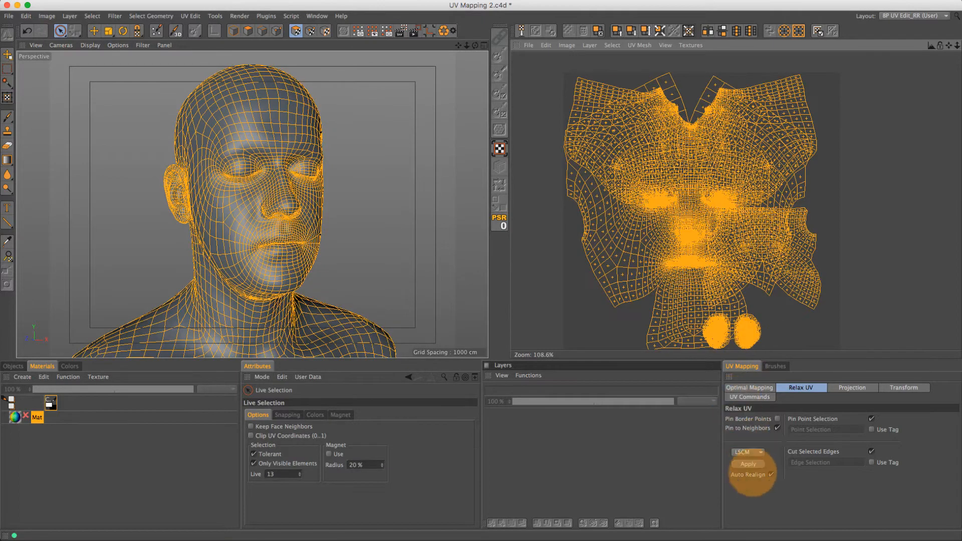
left_click(747, 387)
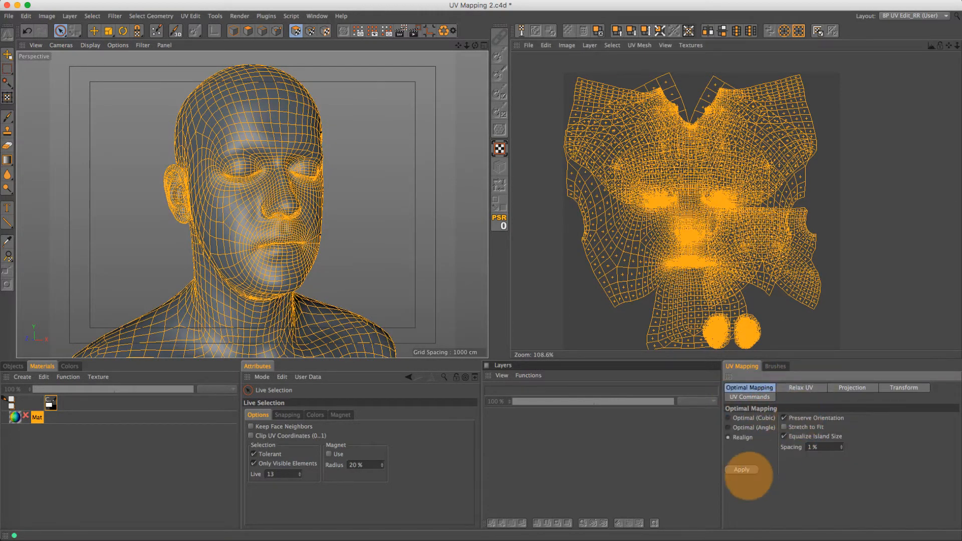
left_click(739, 469)
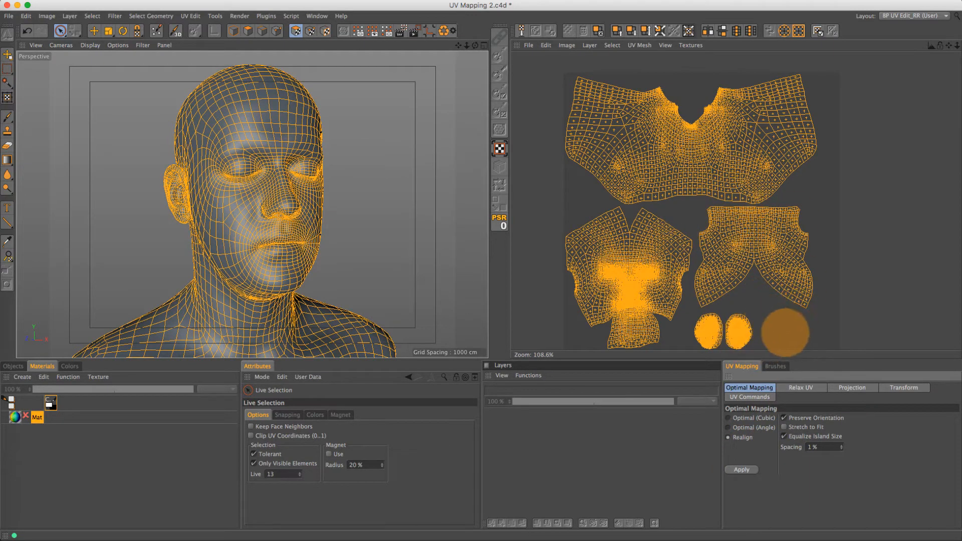
Select both complete ear UV islands with Select Connected and hide the unselected geometry
left_click(782, 335)
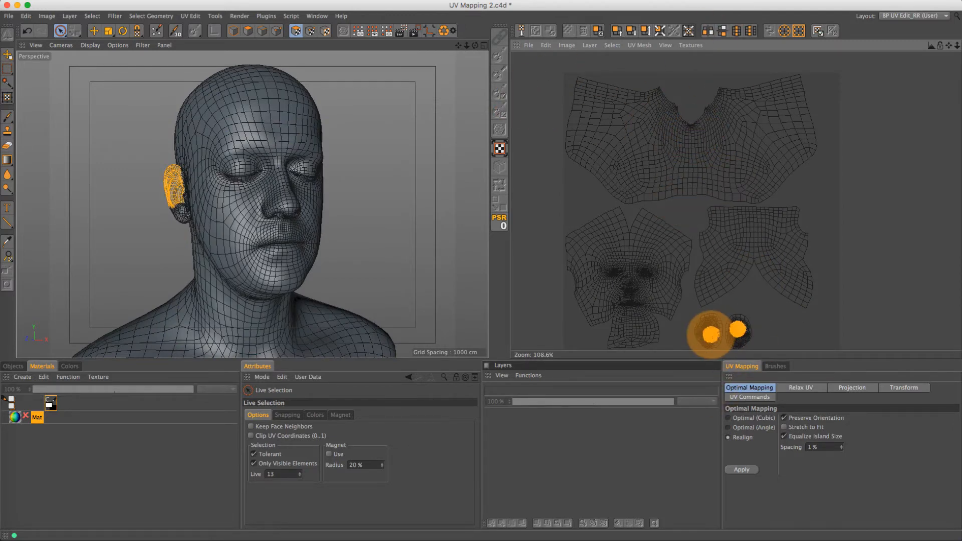
right_click(710, 334)
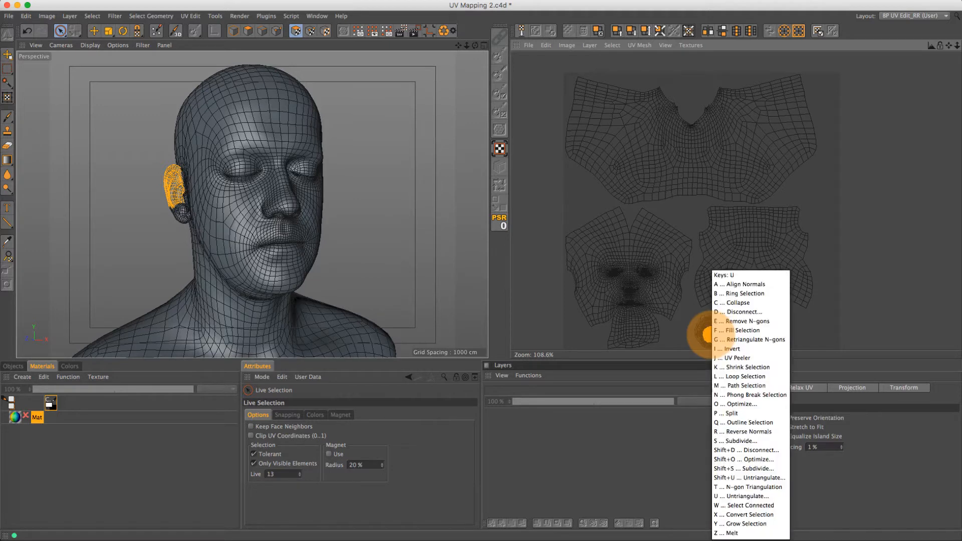
left_click(720, 343)
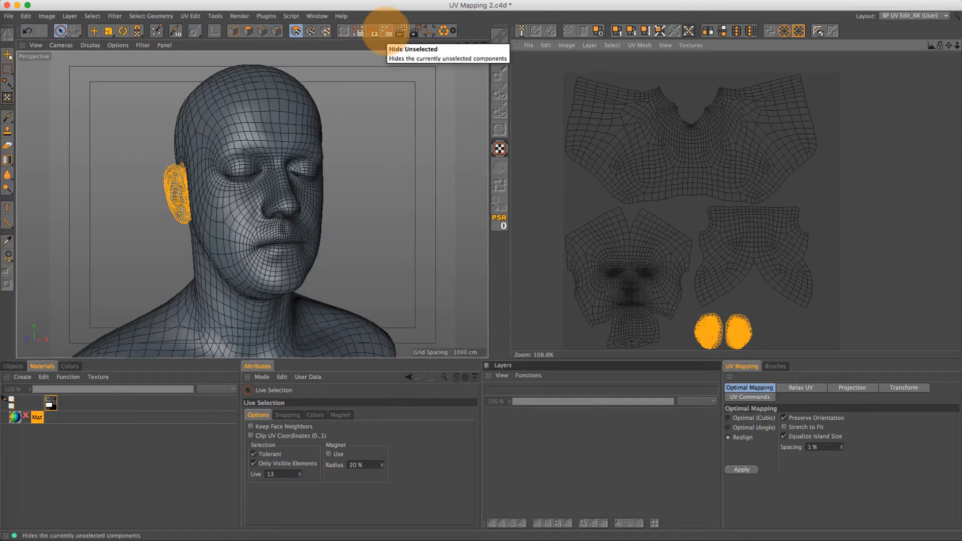
left_click(386, 31)
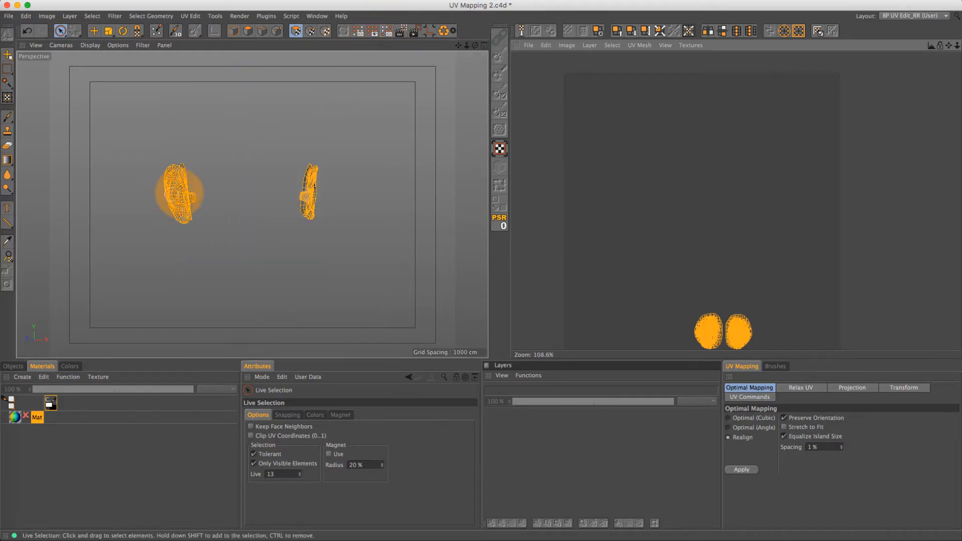
Clear the selection and, in edge mode, loop-select the edges around the ear canal behind the ear
right_click_drag(179, 193, 226, 180, "alt")
mouse_move(213, 179)
left_mouse_down("alt")
mouse_move(415, 179)
mouse_move(236, 187)
mouse_move(251, 175)
mouse_move(225, 198)
mouse_move(216, 188)
left_mouse_up("alt")
left_click(290, 133)
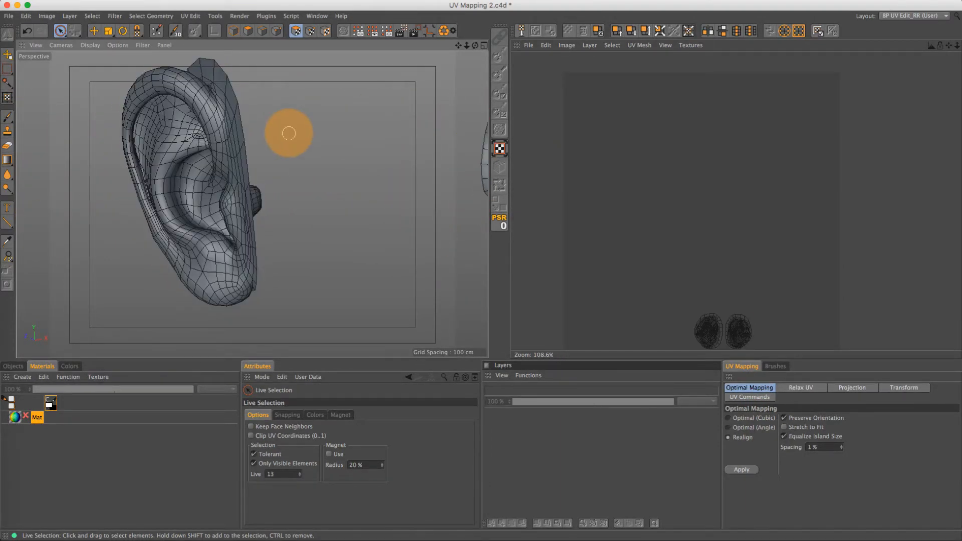
left_click(262, 31)
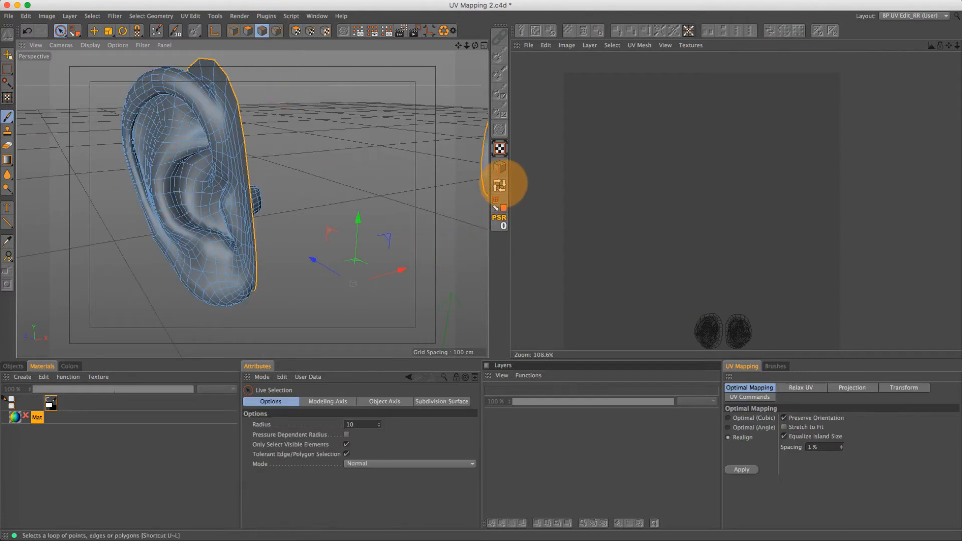
left_click(499, 185)
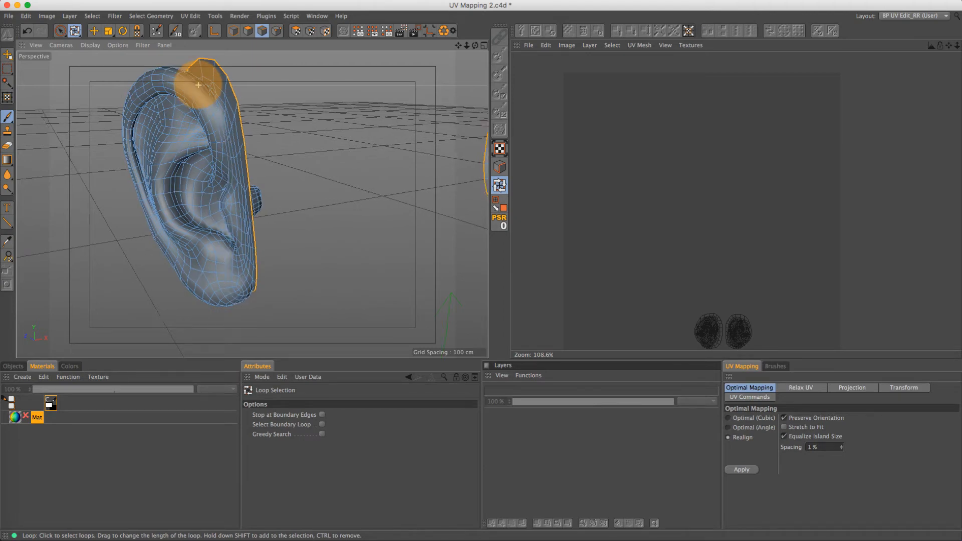
left_click_drag(199, 85, 346, 109, "alt")
left_click_drag(186, 123, 275, 168, "alt")
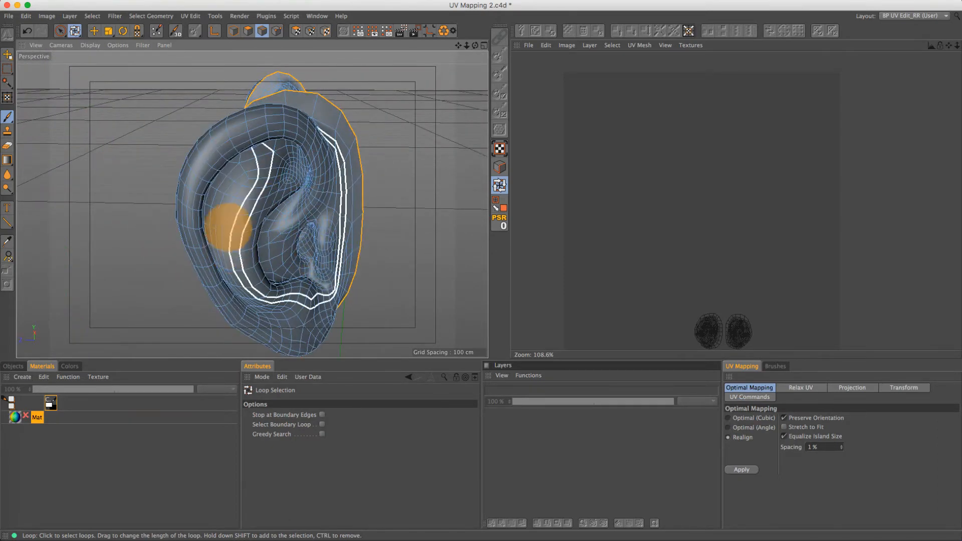
left_click_drag(290, 215, 232, 161, "alt")
left_click_drag(300, 178, 159, 156, "alt")
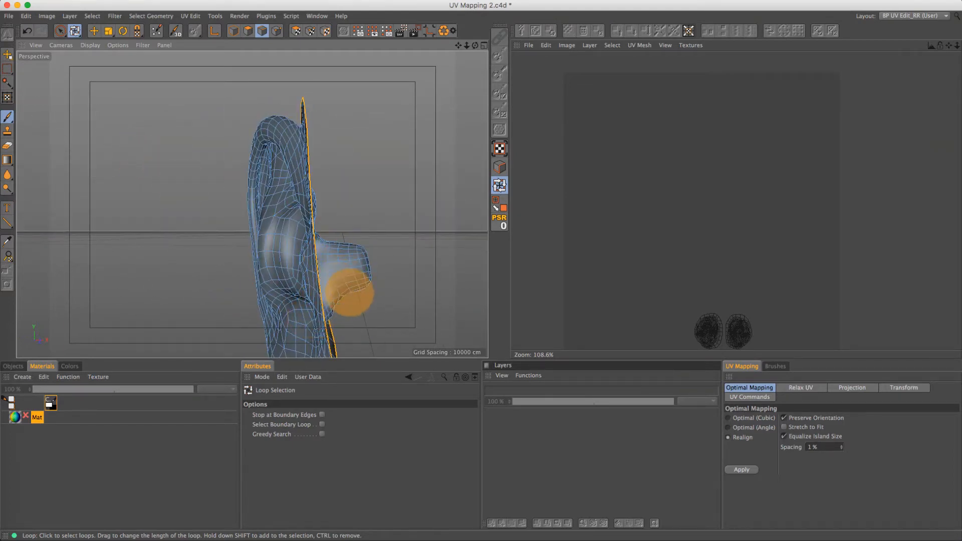
mouse_move(332, 265)
left_mouse_down("alt")
mouse_move(324, 269)
mouse_move(346, 261)
left_mouse_up("alt")
scroll(358, 253, "up", 5)
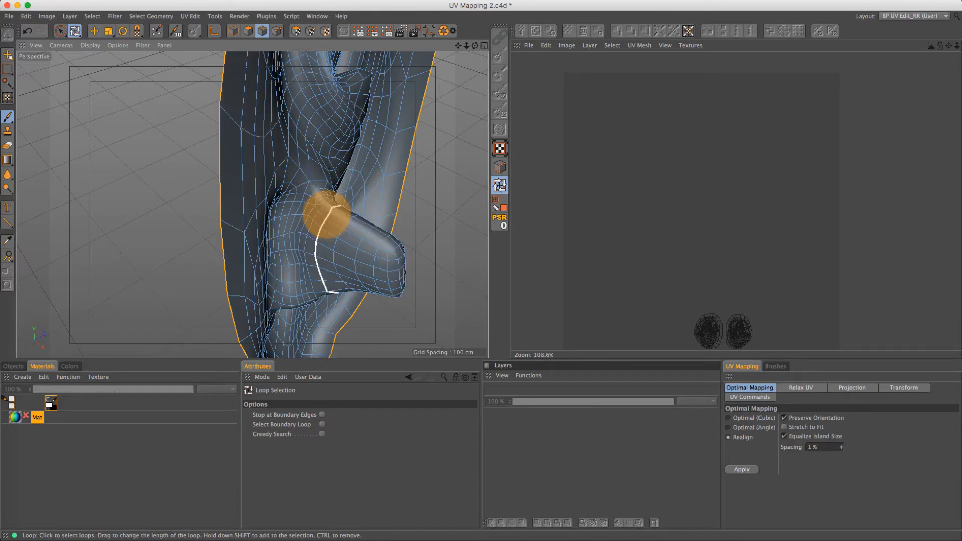
left_click(334, 220)
Extend the seam selection with edge loops along the ear canal and around the ear's outer rim
left_click_drag(378, 250, 272, 260, "alt")
right_click_drag(362, 269, 251, 269, "alt")
left_click_drag(288, 269, 311, 179, "alt")
right_click_drag(307, 165, 412, 174, "alt")
left_click_drag(348, 182, 317, 176, "alt")
left_click_drag(408, 204, 218, 84, "alt")
mouse_move(252, 204)
left_mouse_down("alt")
mouse_move(241, 241)
mouse_move(279, 318)
mouse_move(294, 318)
mouse_move(180, 181)
mouse_move(339, 253)
mouse_move(442, 223)
mouse_move(453, 194)
left_mouse_up("alt")
right_click_drag(449, 207, 351, 216, "alt")
left_click_drag(399, 247, 381, 210, "alt")
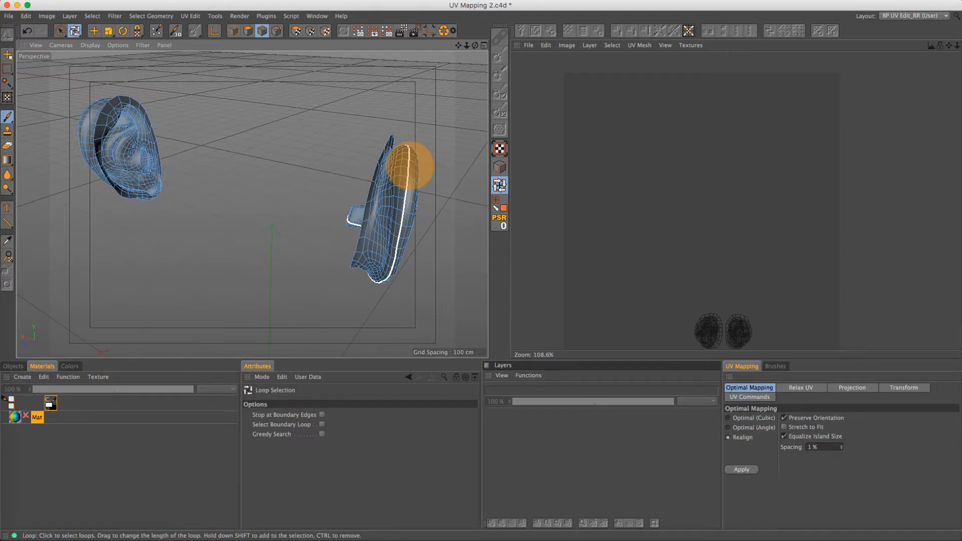
left_click_drag(396, 205, 366, 136, "alt")
left_click_drag(419, 254, 295, 179, "alt")
left_click_drag(369, 174, 423, 154, "alt")
Add an edge path across the back of the ear, from its open border to the rim loop, with Path Selection
left_click(499, 166)
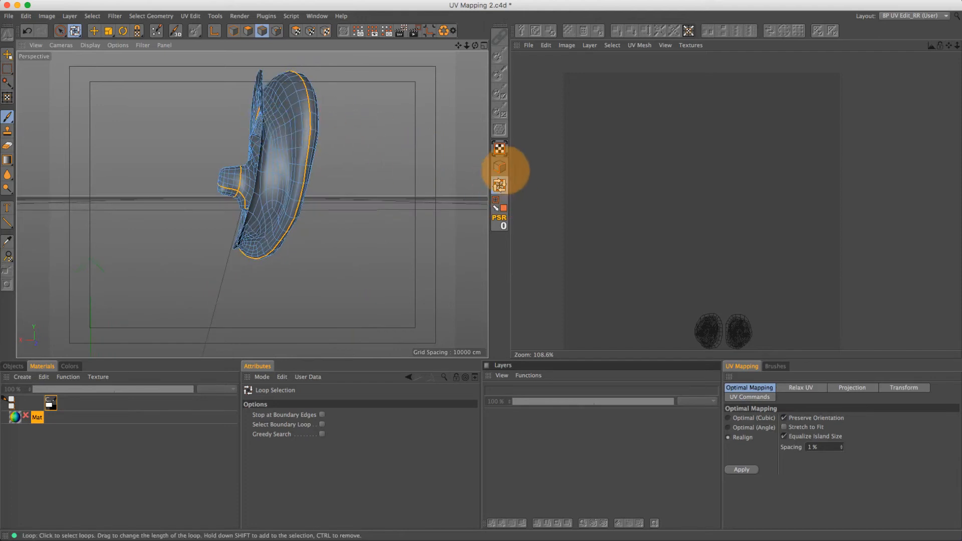
key("u")
key("m")
left_click_drag(297, 133, 245, 160, "alt")
right_click_drag(279, 130, 326, 156, "alt")
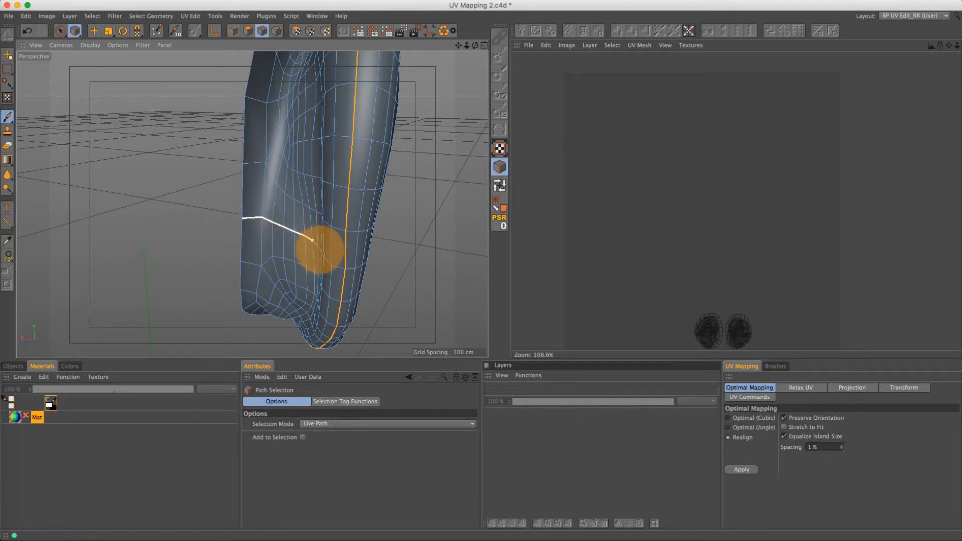
mouse_move(317, 188)
left_mouse_down("alt")
mouse_move(294, 193)
mouse_move(308, 201)
left_mouse_up("alt")
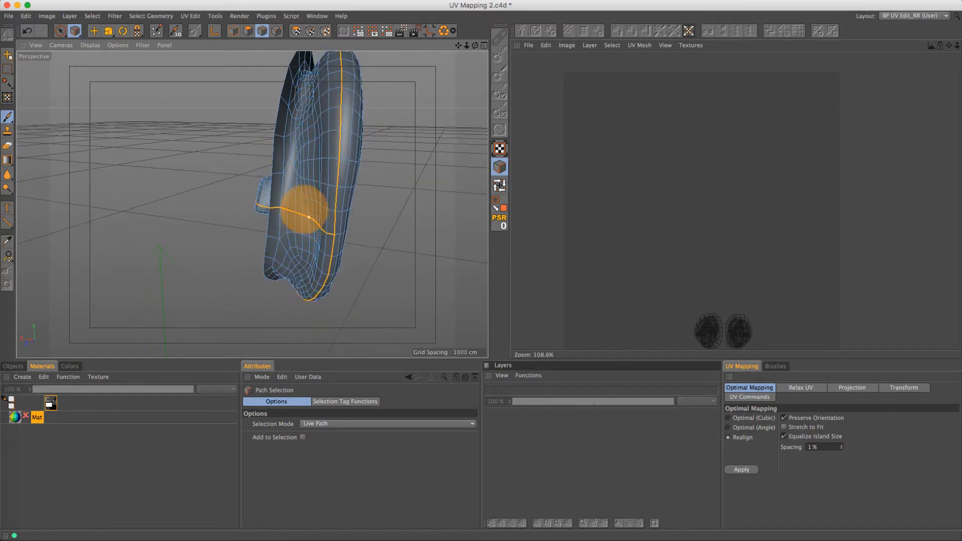
left_click_drag(319, 227, 336, 215, "alt")
left_click_drag(278, 223, 76, 49, "alt")
Deselect the unwanted seam edges near the ear canal opening and add an edge path from the seam to the ear's front border
left_click(60, 30)
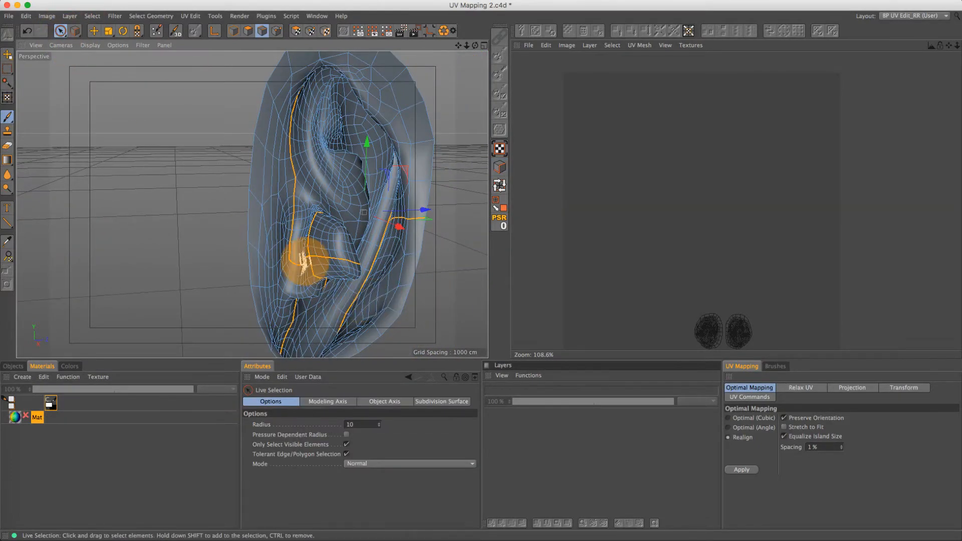
left_click_drag(344, 258, 444, 220, "alt")
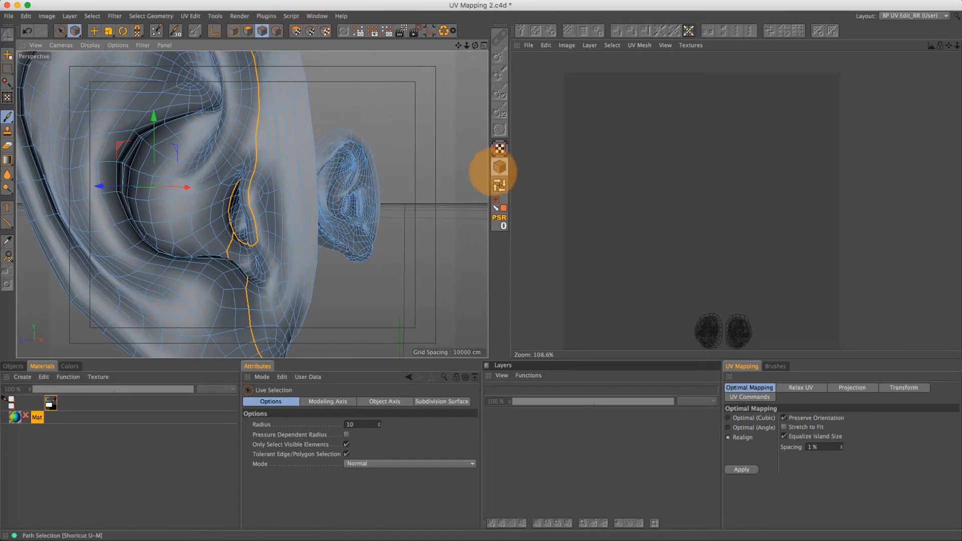
left_click(499, 167)
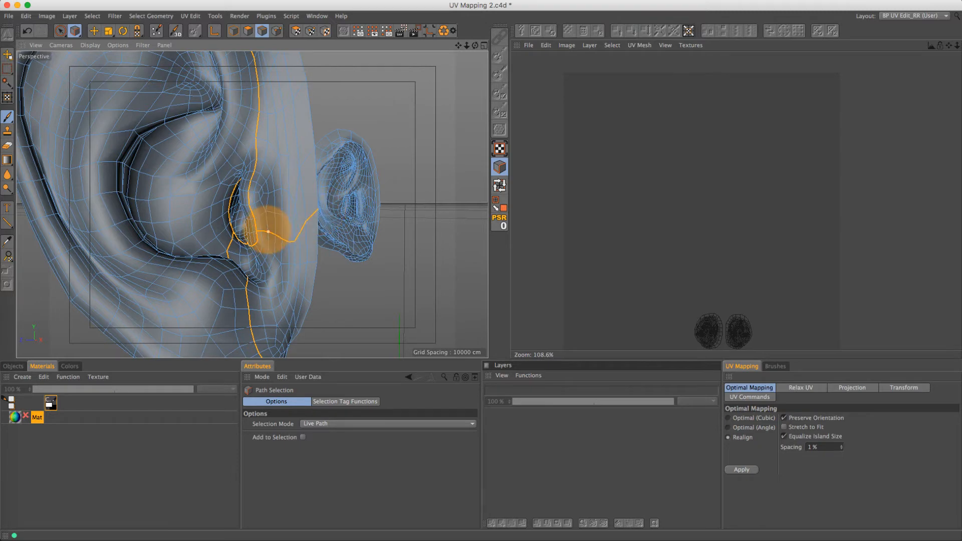
left_click_drag(267, 230, 193, 242, "alt")
right_click_drag(262, 228, 205, 227, "alt")
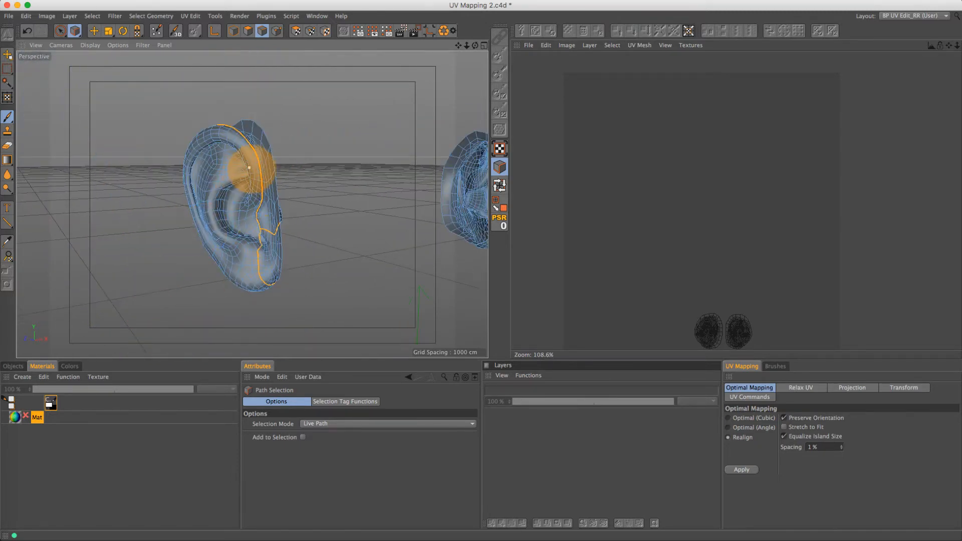
In polygon mode, pick a few polygons on the seamed ear with Live Selection and extend to the whole ear with Select Connected
left_click_drag(249, 168, 234, 171, "alt")
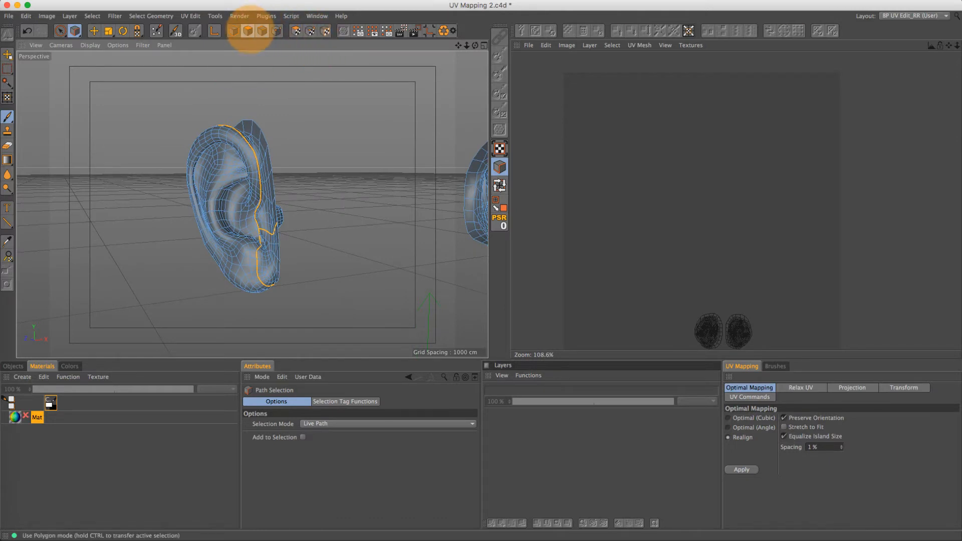
left_click(248, 31)
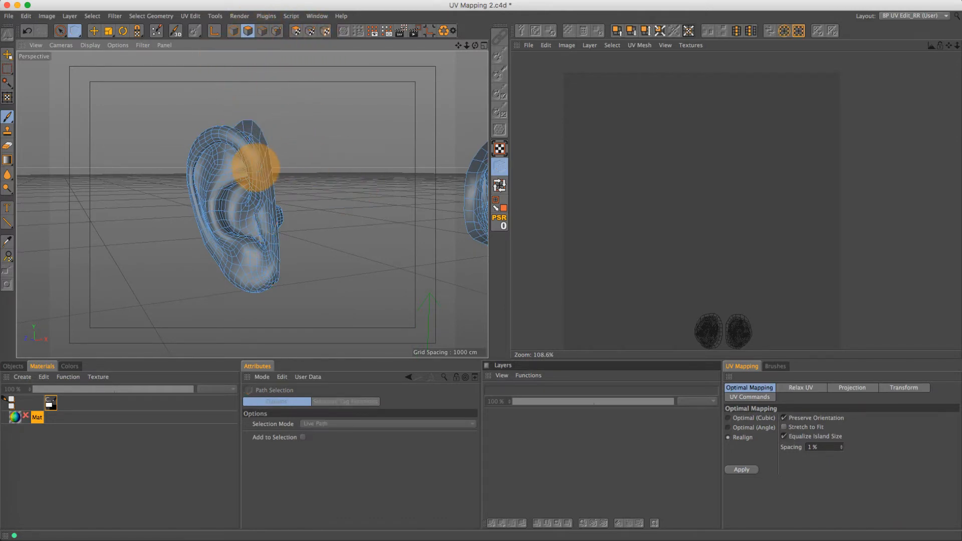
left_click(296, 31)
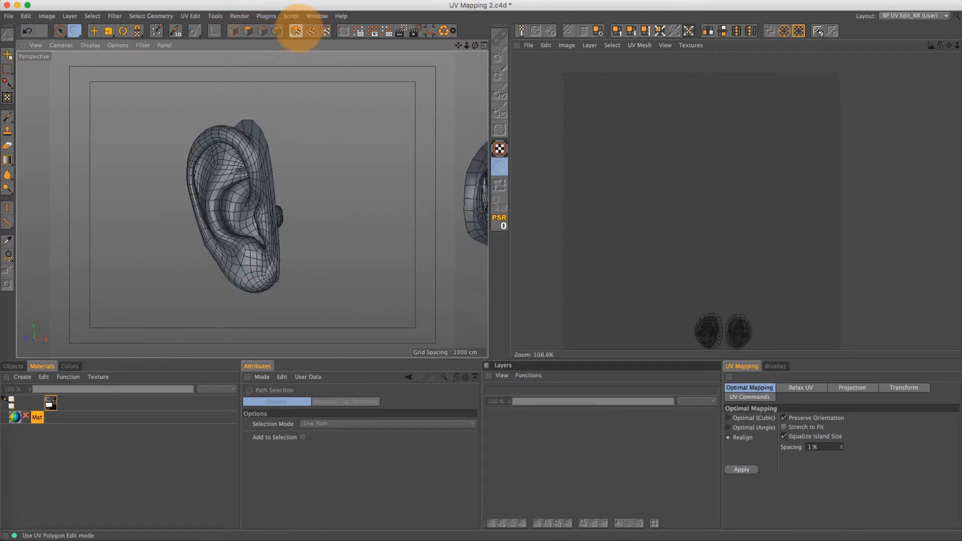
left_click(213, 204)
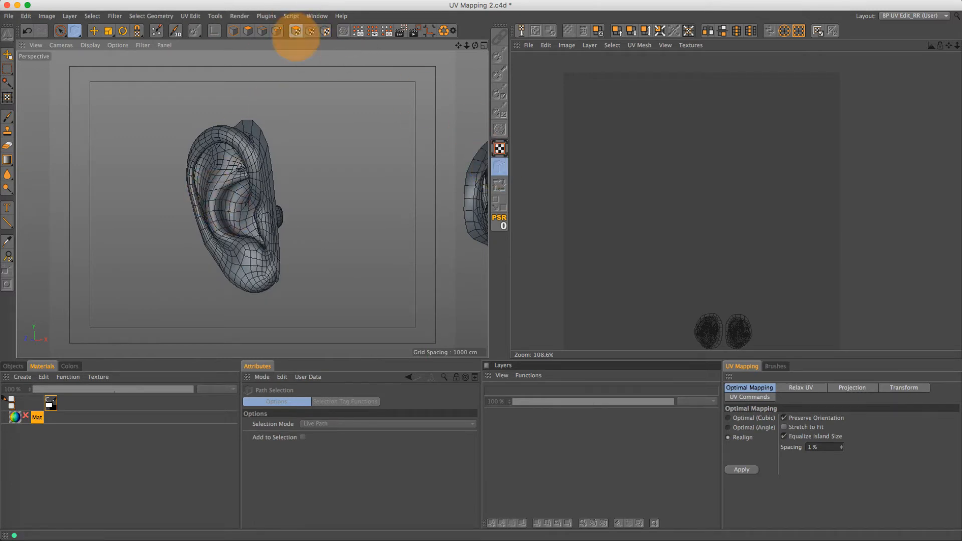
left_click(60, 30)
left_click(247, 31)
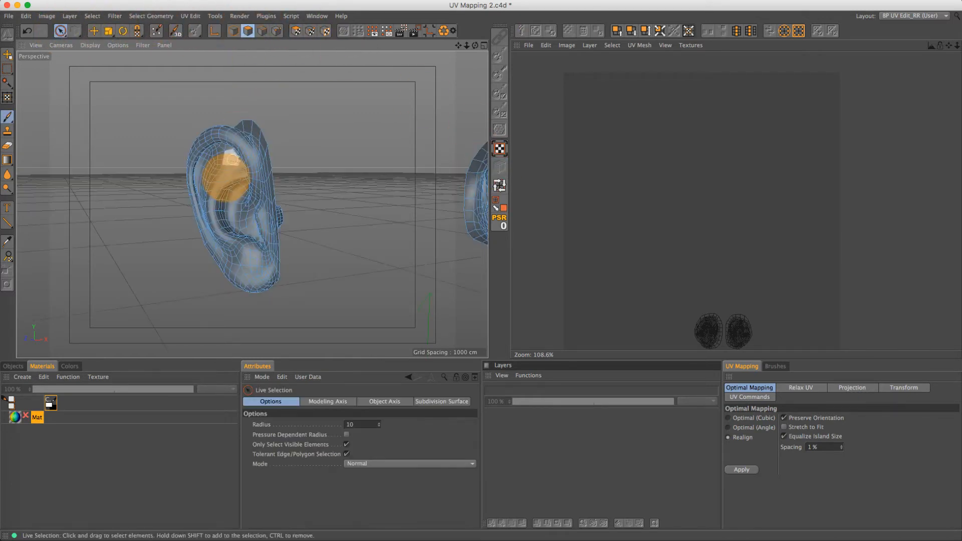
left_click(226, 177)
key("u")
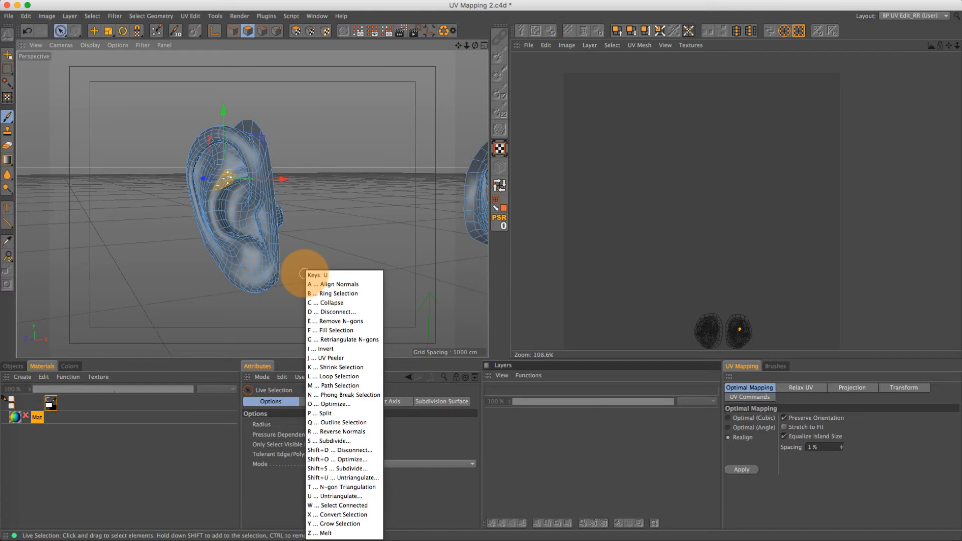
key("w")
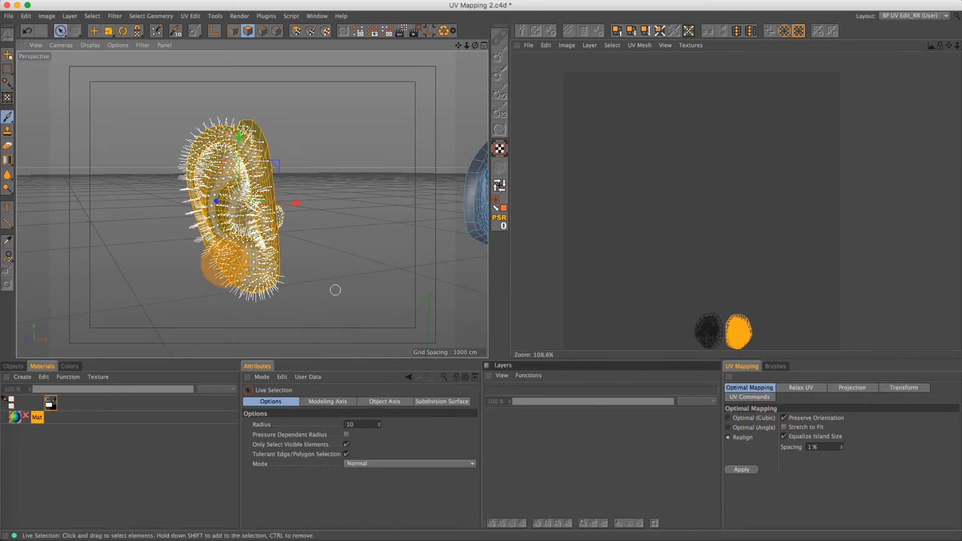
Apply a Frontal projection to the selected ear from the Right view and relax its UVs with LSCM, cutting the selected edges
middle_click(321, 327)
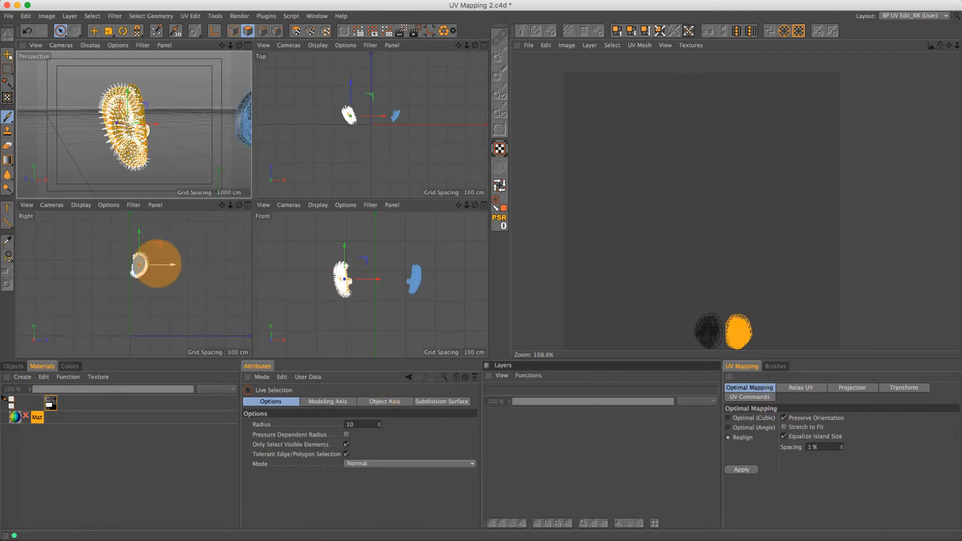
middle_click(157, 263)
left_click(851, 388)
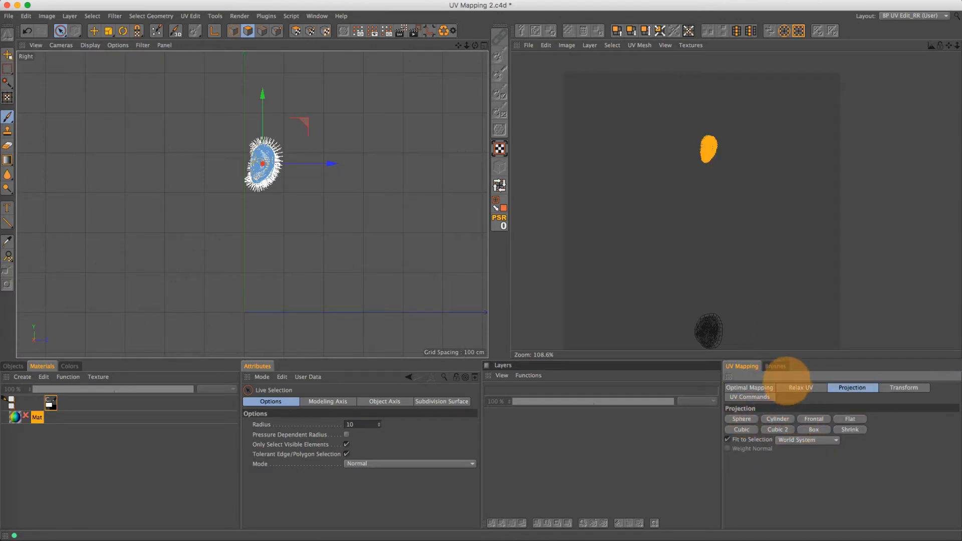
left_click(798, 387)
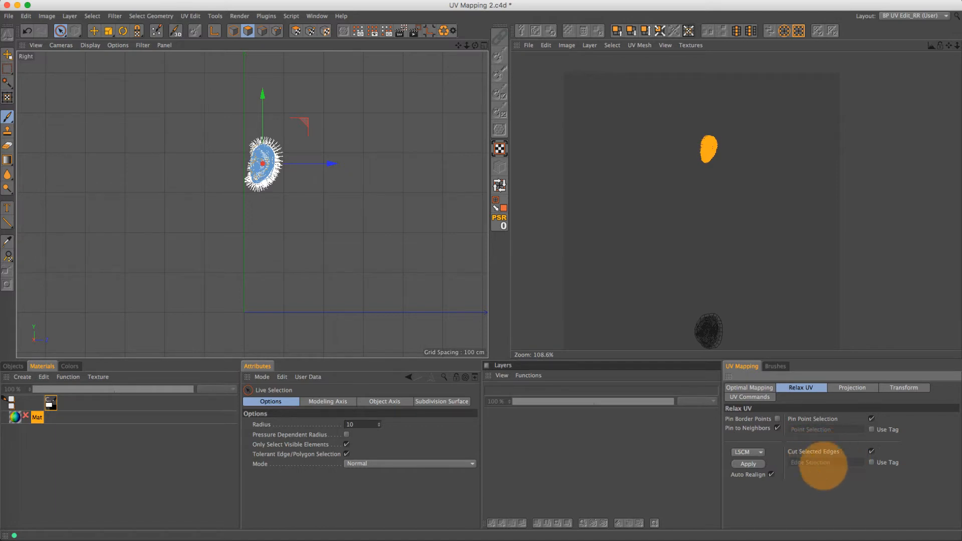
left_click(747, 463)
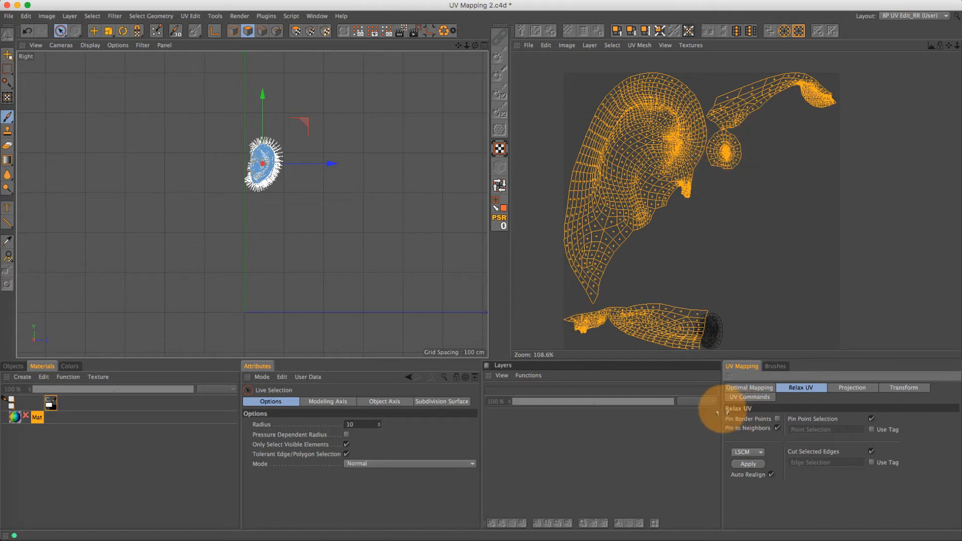
Examine the ear in the perspective view and its unwrapped UV mesh up close for dense or overlapping areas
middle_click(314, 292)
middle_click(200, 190)
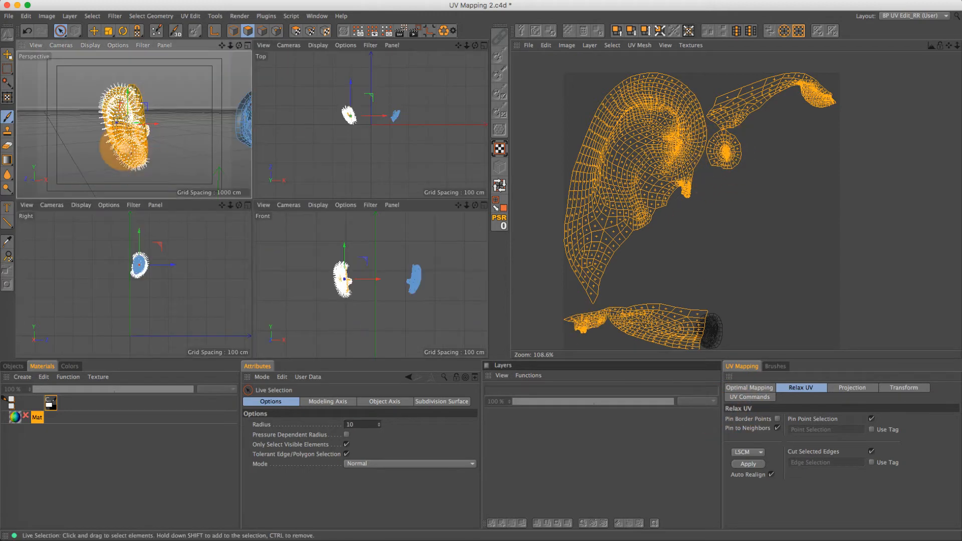
middle_click(177, 158)
right_click_drag(277, 144, 284, 149, "alt")
left_click_drag(284, 149, 393, 173, "alt")
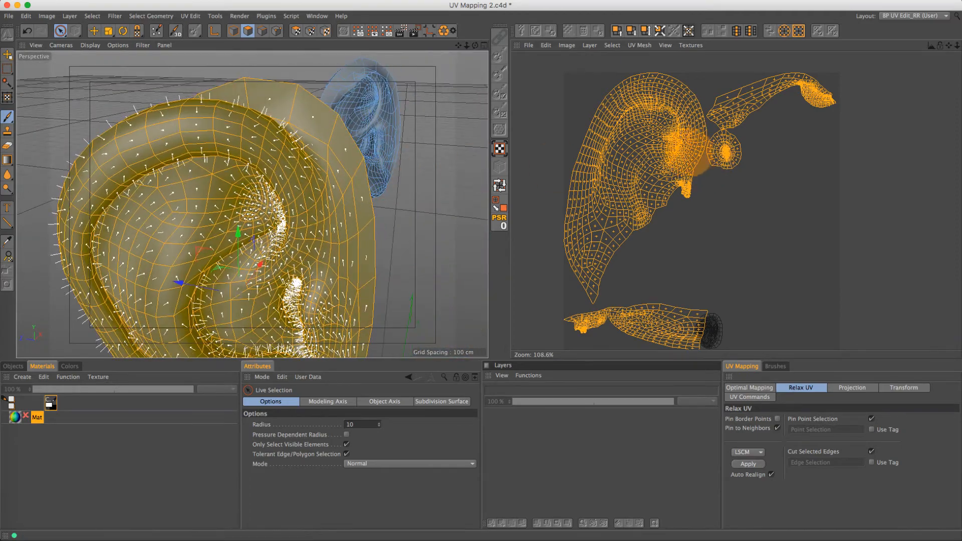
mouse_move(638, 104)
right_mouse_down("alt")
mouse_move(696, 106)
mouse_move(673, 106)
right_mouse_up("alt")
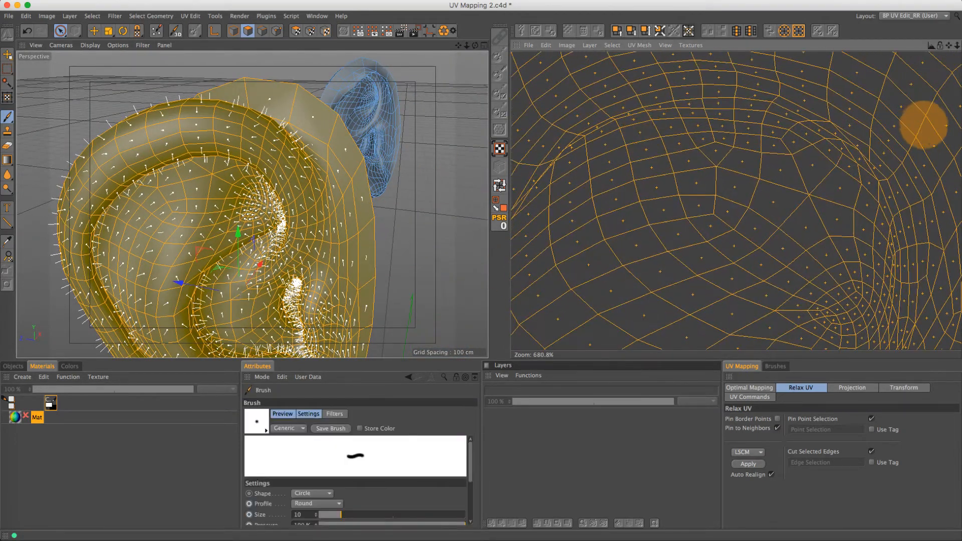
middle_click_drag(554, 195, 729, 108, "alt")
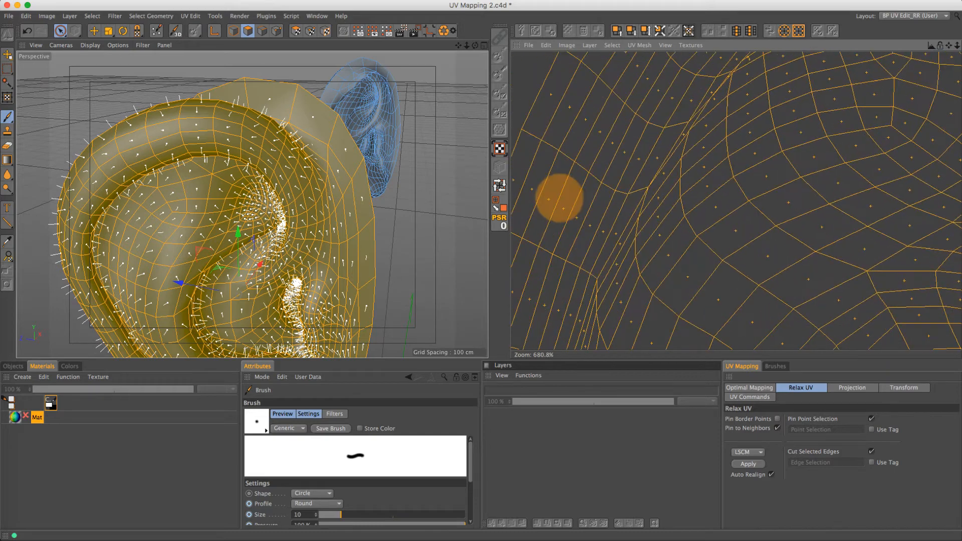
right_click_drag(557, 197, 529, 198, "alt")
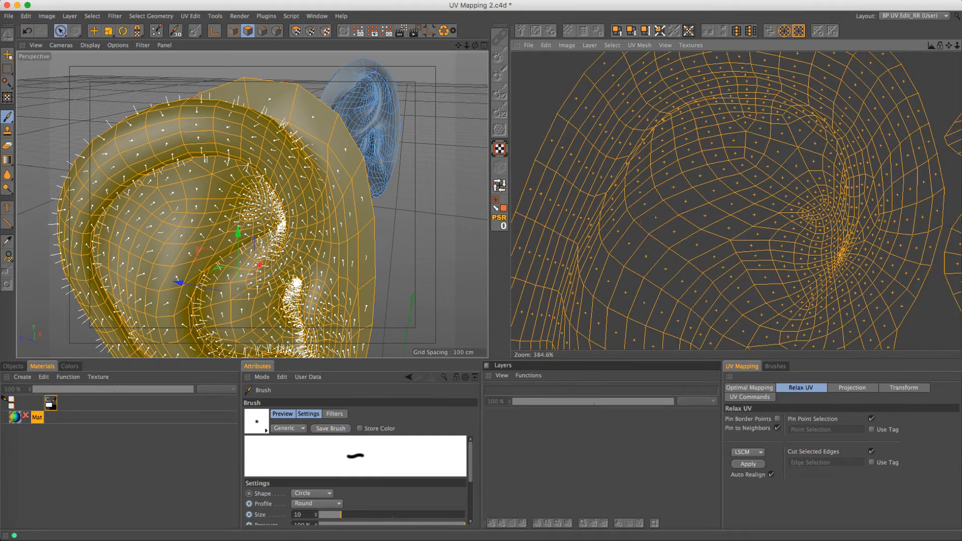
middle_click_drag(667, 244, 676, 166, "alt")
Apply the LSCM relaxation once more to the selected ear's UVs and show the whole UV layout
left_click(748, 464)
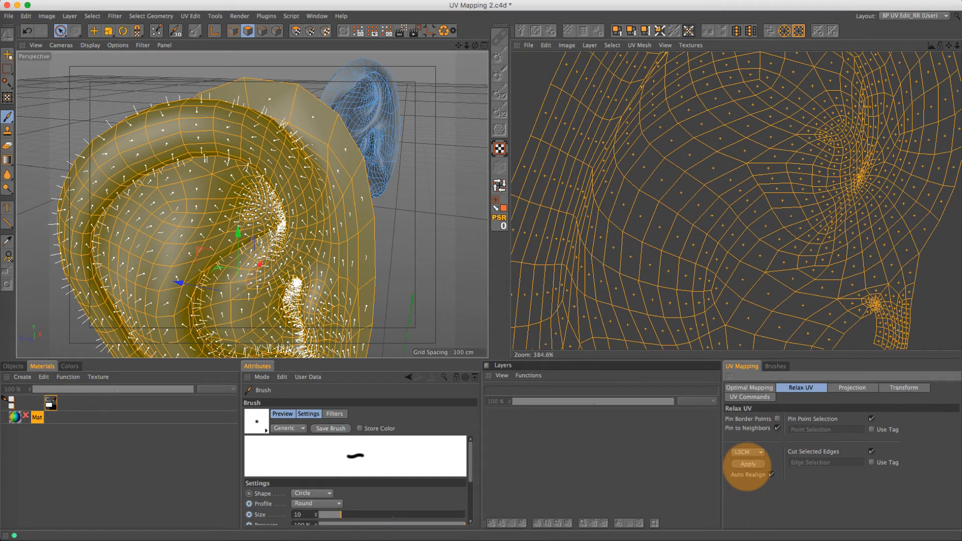
right_click_drag(846, 158, 793, 160, "alt")
middle_click_drag(886, 167, 723, 148, "alt")
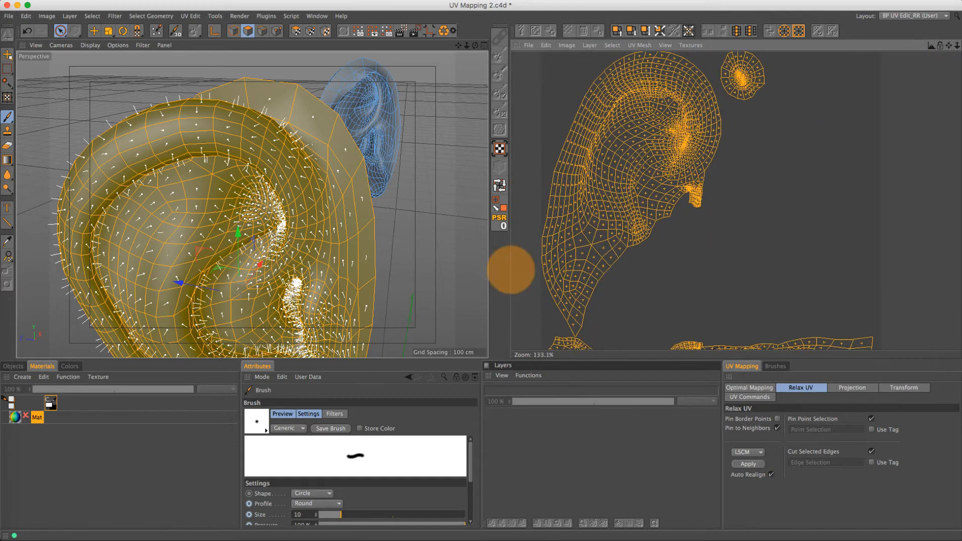
middle_click_drag(645, 192, 740, 197, "alt")
scroll(722, 189, "down", 5)
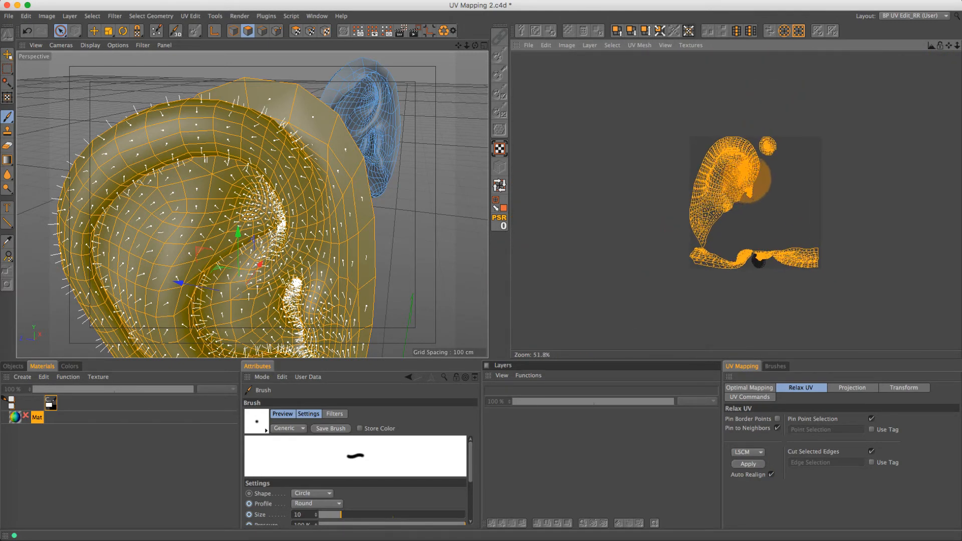
In UV polygon mode, move the unwrapped ear's UV islands out of the texture area, to its left
key("e")
key("r")
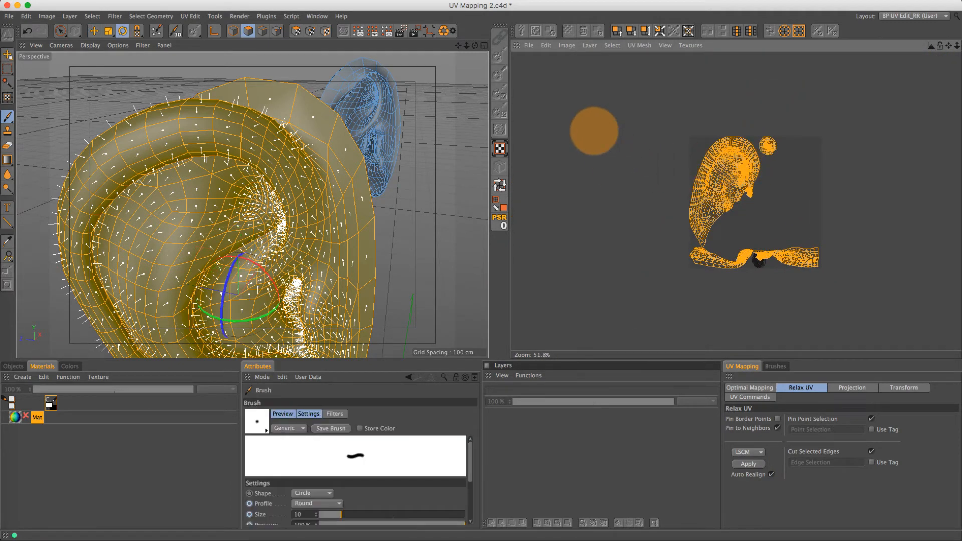
left_click(295, 31)
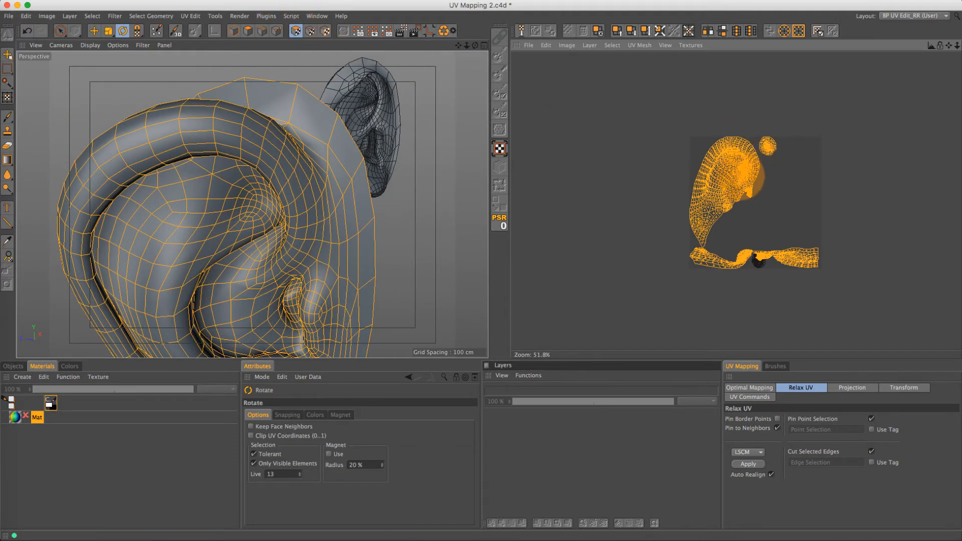
key("super+z")
left_click_drag(725, 214, 590, 206)
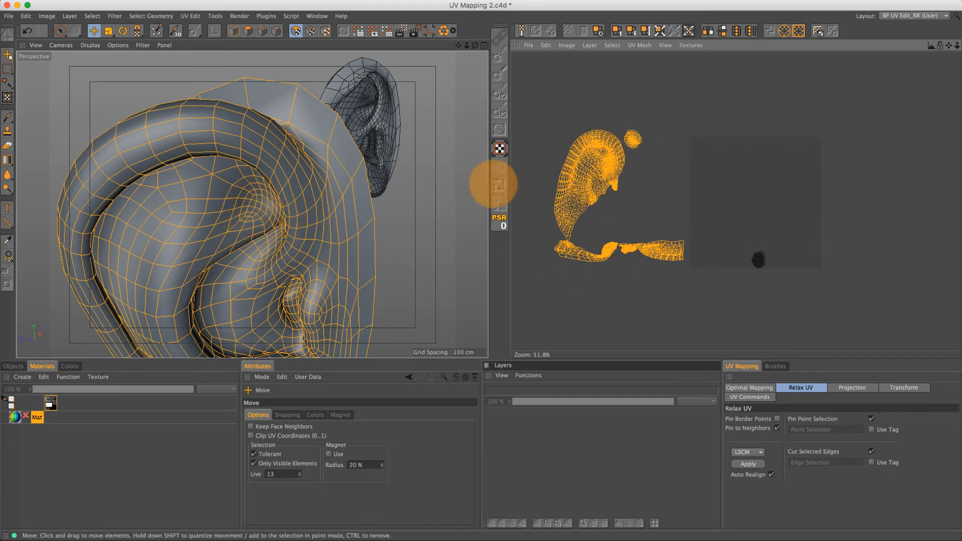
In edge mode, loop-select seam edges on the other ear along its outer rim and around and along the ear canal
left_click_drag(374, 103, 252, 205, "alt")
middle_click_drag(258, 163, 257, 164, "alt")
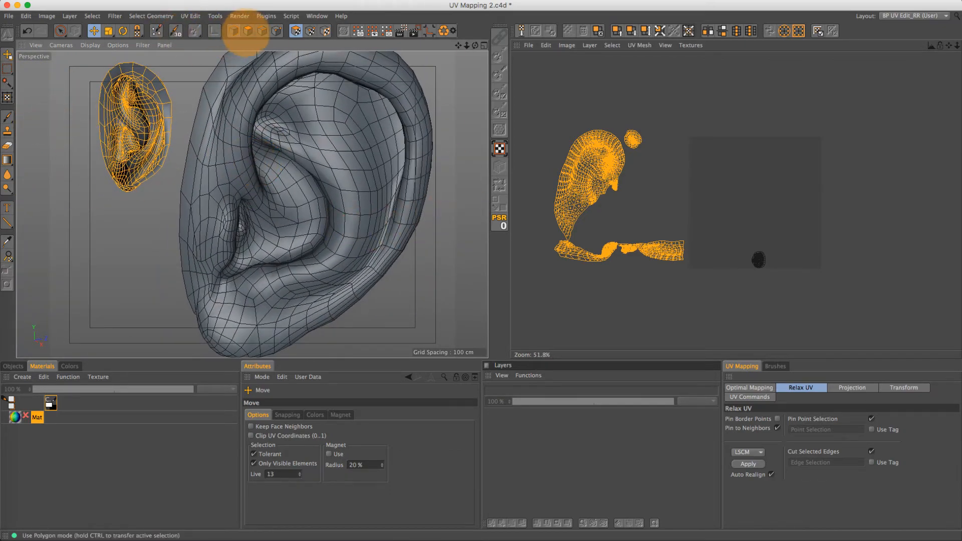
left_click(261, 31)
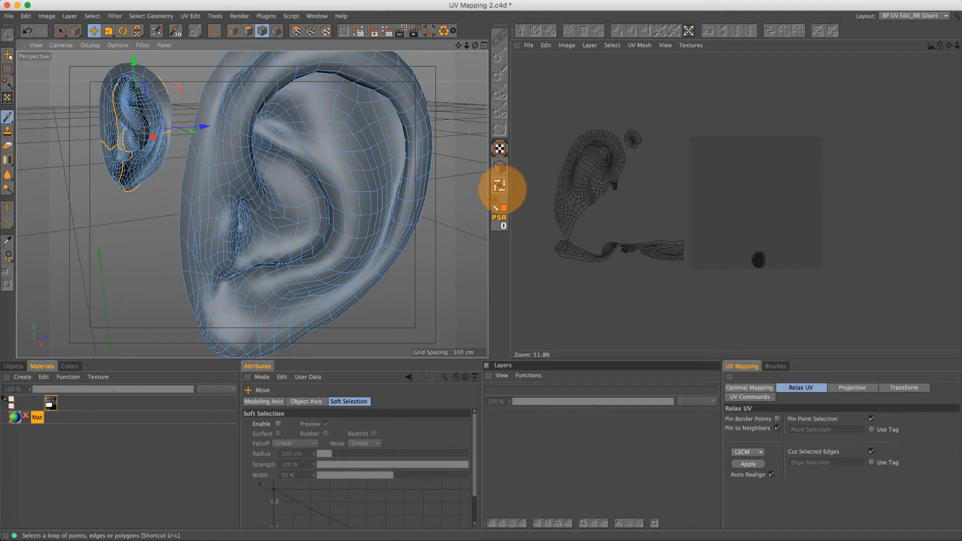
left_click(499, 185)
left_click_drag(171, 105, 260, 122, "alt")
middle_click_drag(259, 122, 307, 171, "alt")
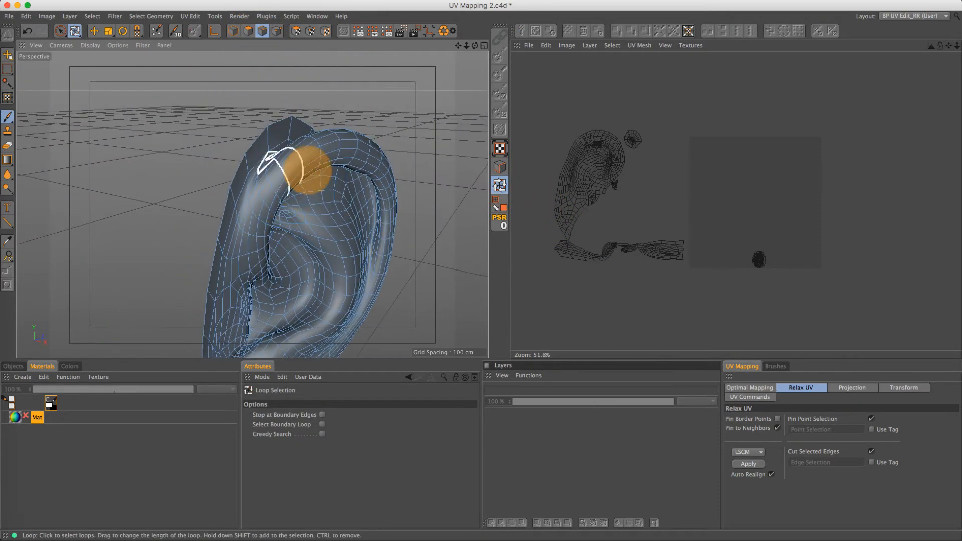
left_click_drag(325, 179, 340, 82, "alt")
scroll(322, 242, "up", 6)
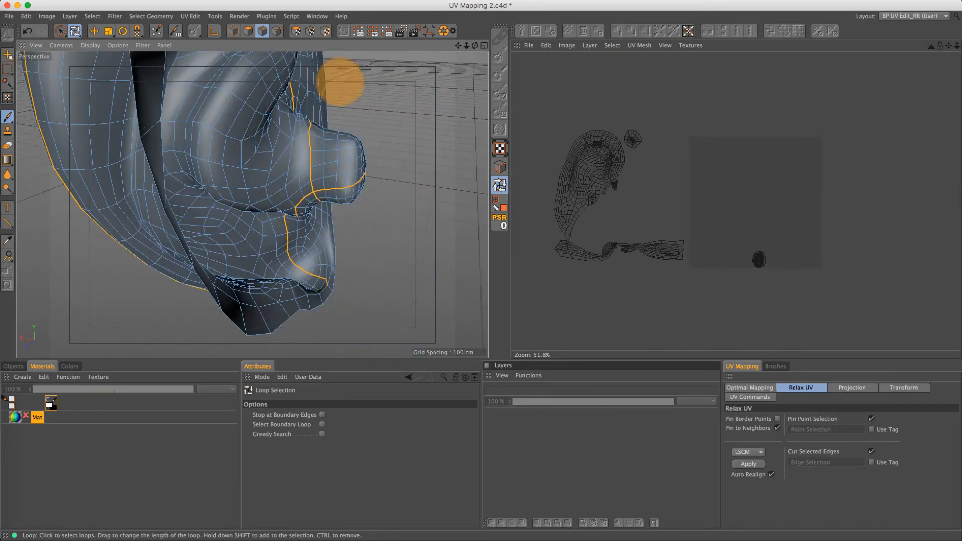
Deselect the unwanted seam edges on the outer end of the second ear's canal with Live Selection
left_click(60, 31)
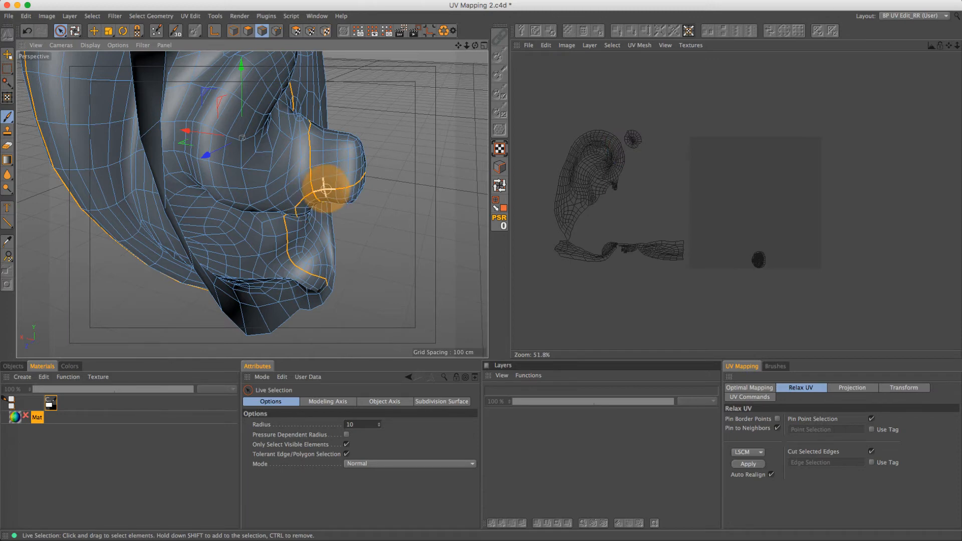
left_click_drag(360, 176, 243, 186, "alt")
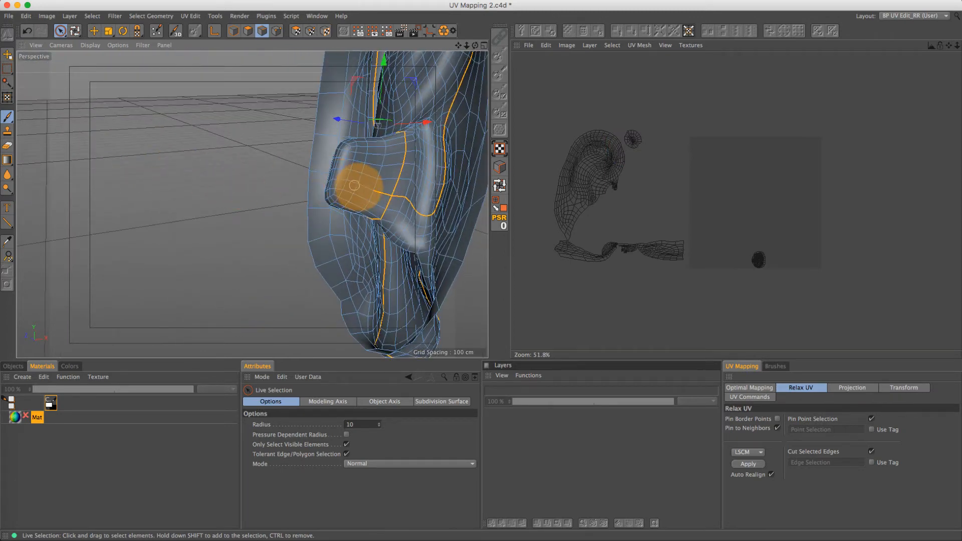
left_click_drag(347, 174, 528, 177, "alt")
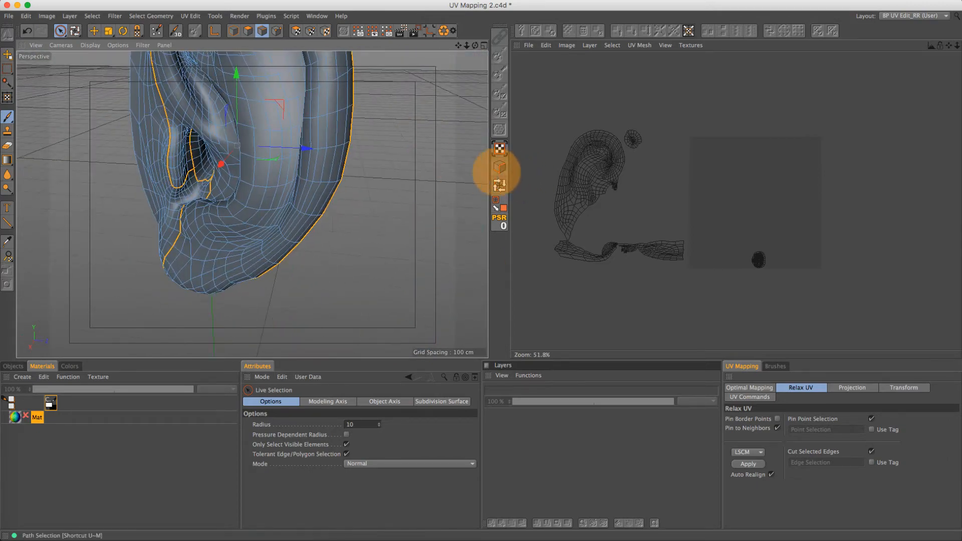
Add an edge path from the seam beside the ear canal opening to the second ear's front border with Path Selection
left_click(499, 168)
left_click_drag(254, 211, 180, 200, "alt")
scroll(145, 209, "up", 5)
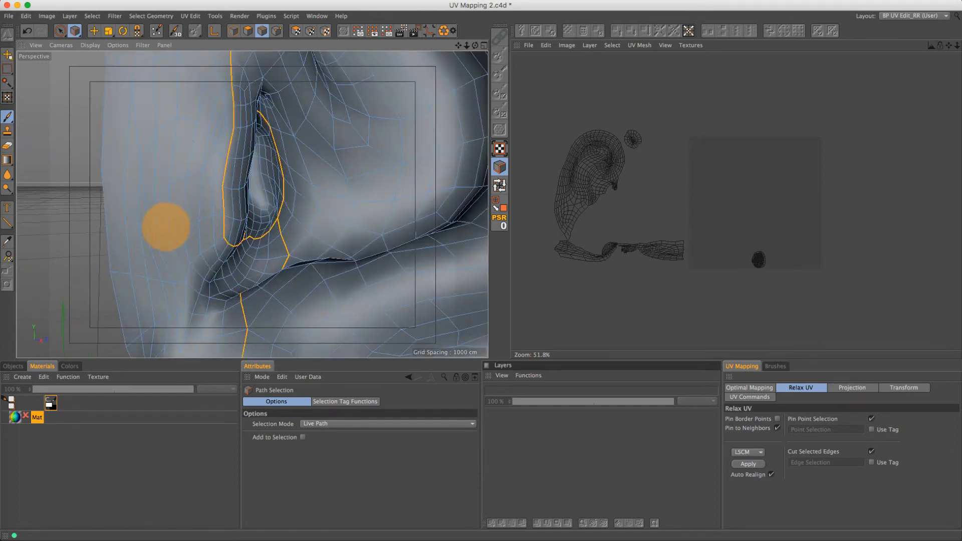
scroll(160, 231, "down", 3)
scroll(190, 216, "down", 3)
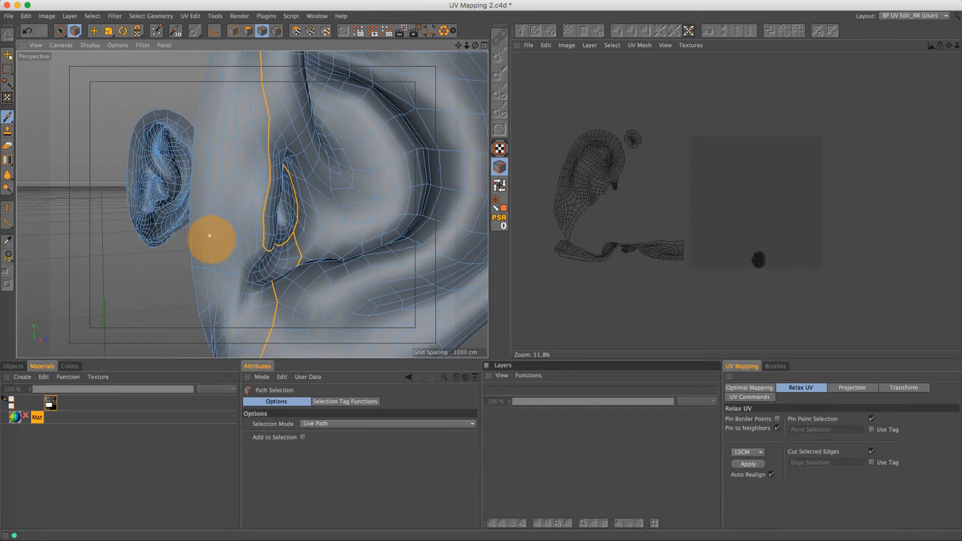
right_click_drag(211, 240, 281, 247, "alt")
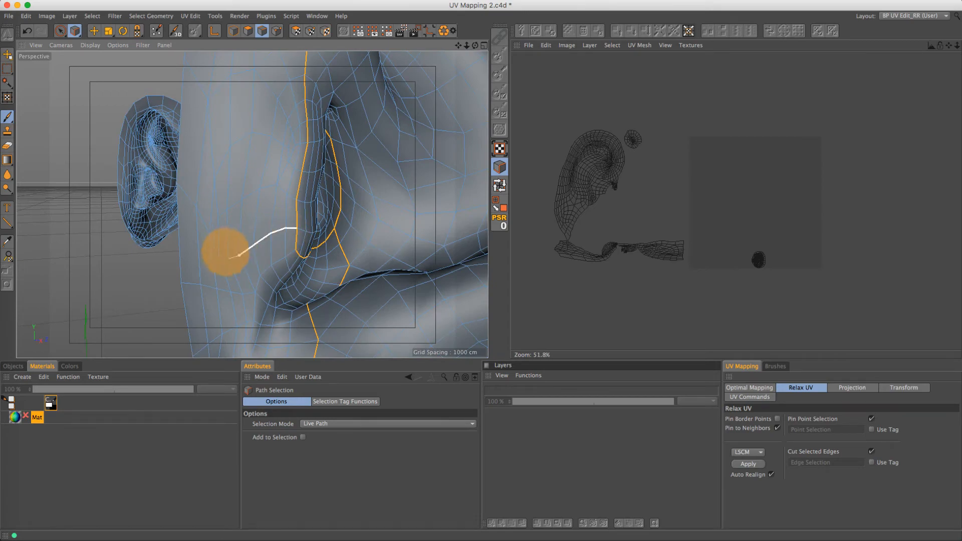
left_click(178, 186)
key("Escape")
Add an edge path across the back of the second ear, from the rim loop to its open border
right_click_drag(245, 217, 205, 220, "alt")
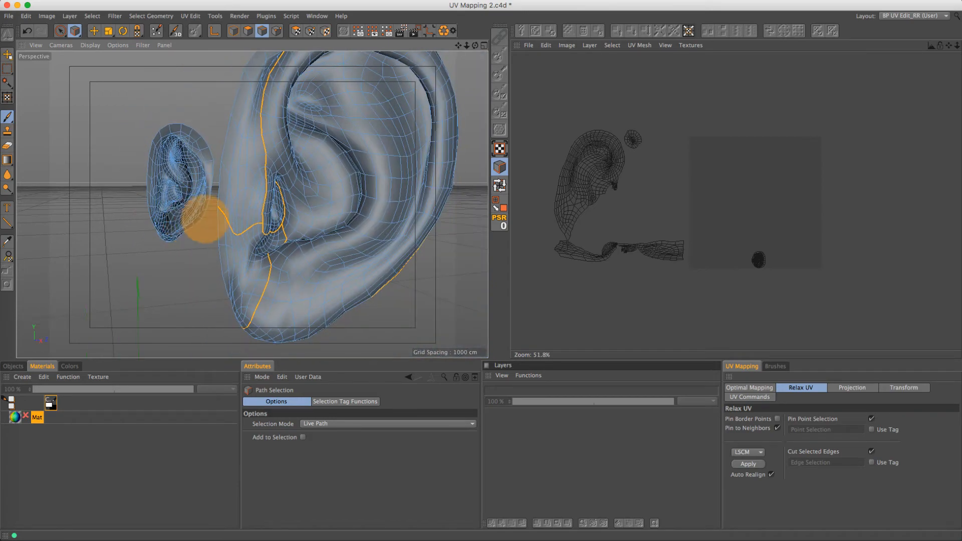
left_click_drag(218, 221, 203, 234, "alt")
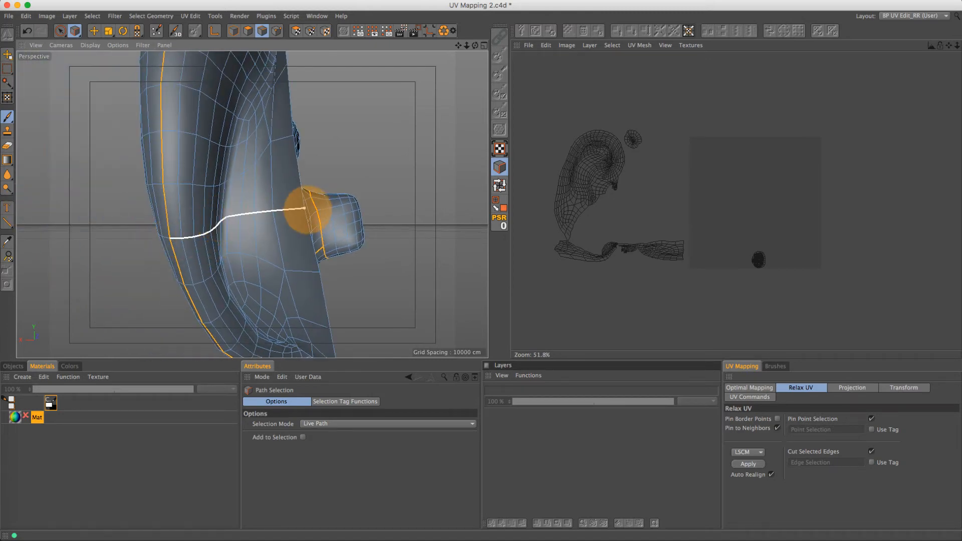
left_click_drag(296, 237, 418, 243, "alt")
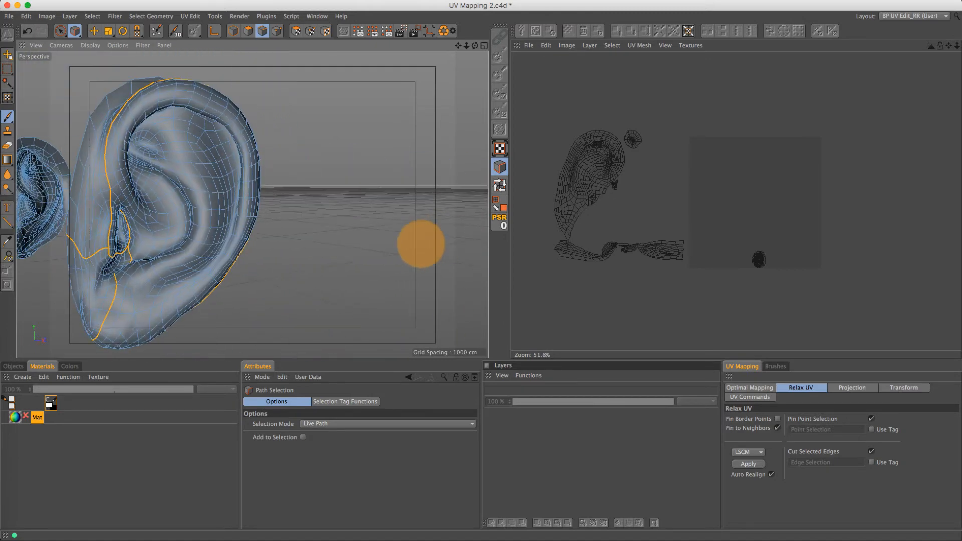
Select all connected polygons of the second ear in polygon mode, starting from a patch picked with Live Selection
left_click_drag(210, 227, 365, 146, "alt")
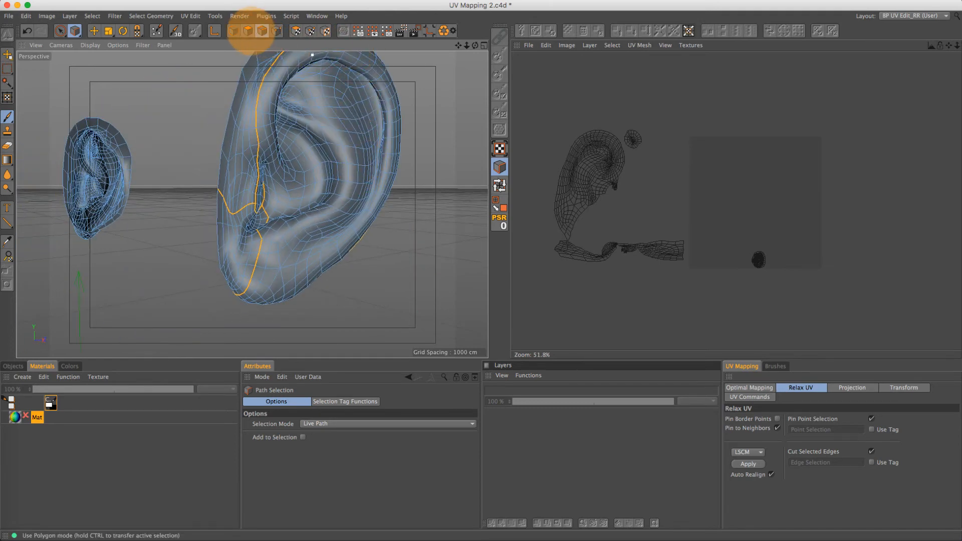
left_click(296, 31)
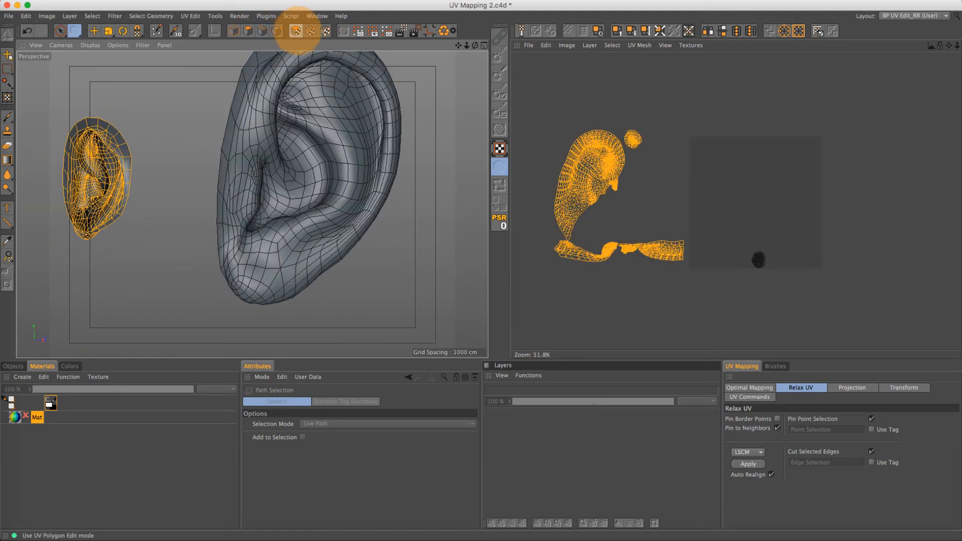
left_click(247, 30)
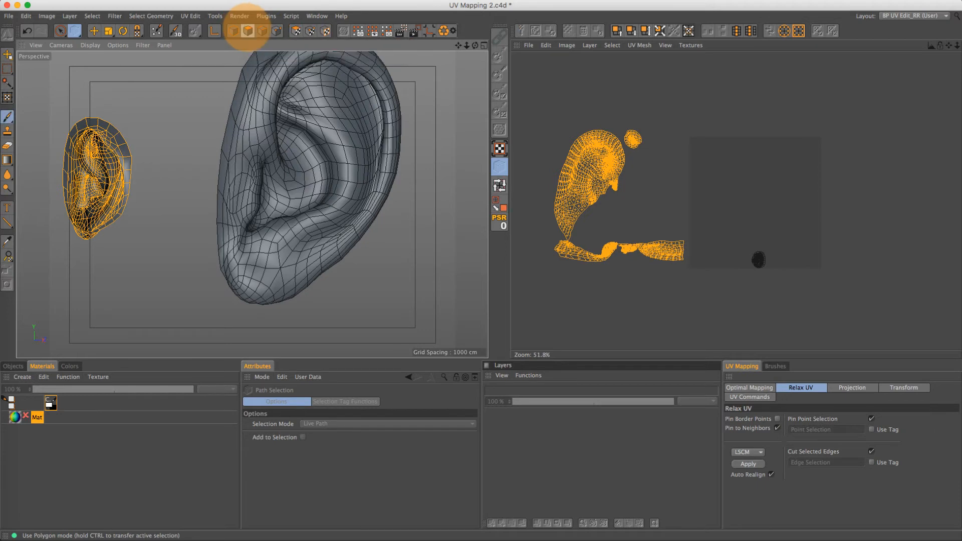
left_click(60, 31)
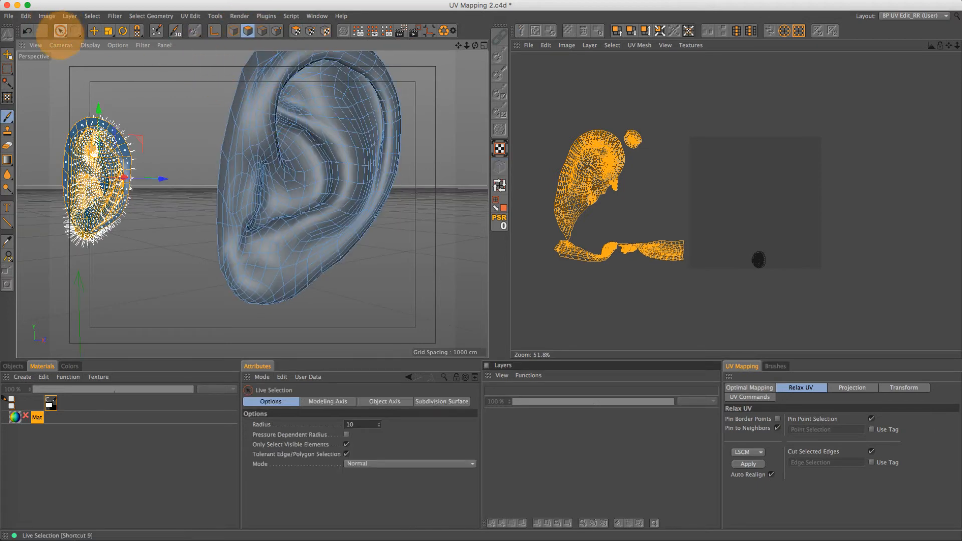
left_click(312, 149)
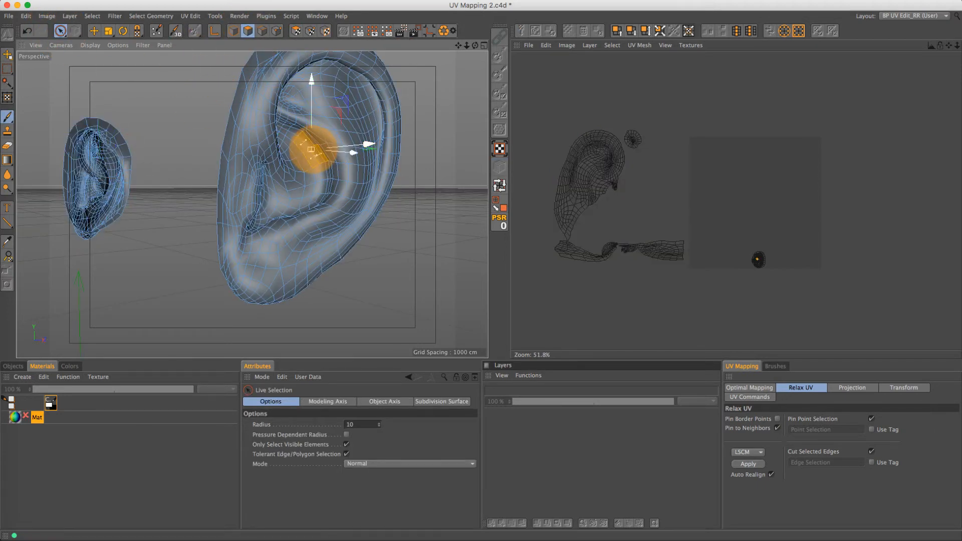
key("u")
key("w")
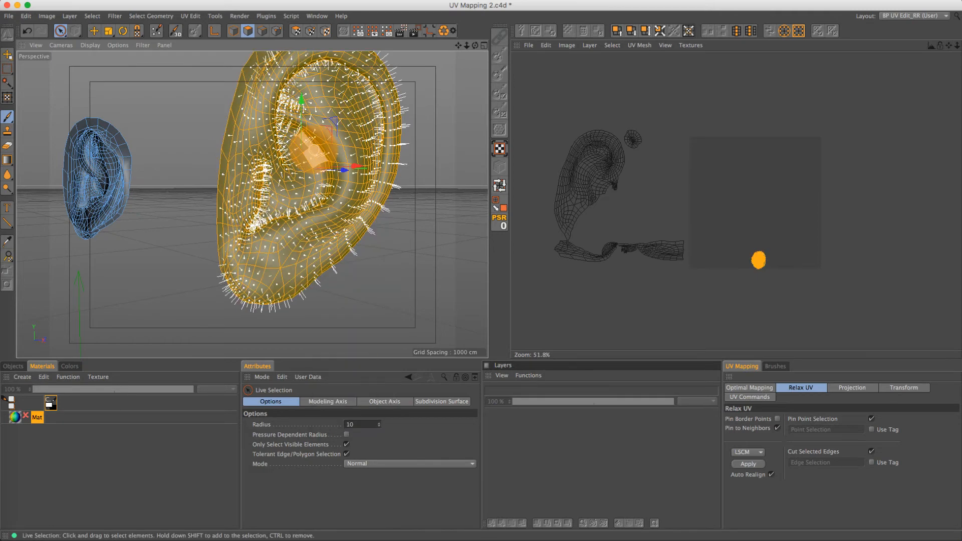
Project the second ear's UVs frontally from the Right view and relax them with LSCM, cutting at the selected edges
middle_click(337, 314)
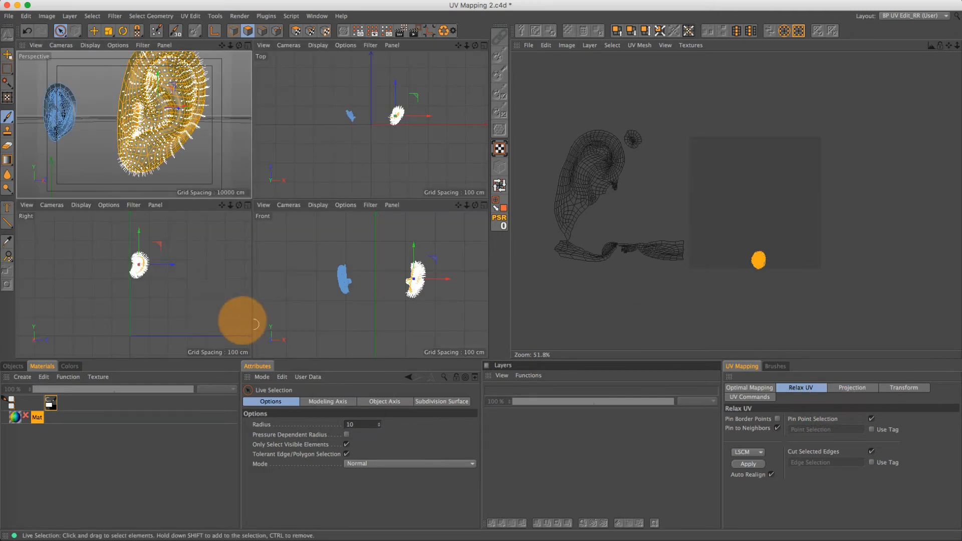
middle_click(185, 303)
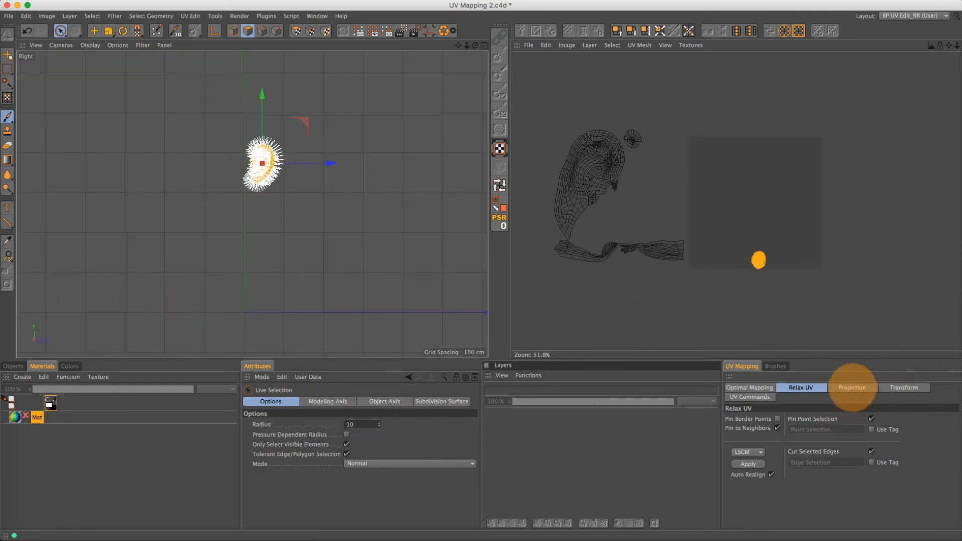
left_click(854, 388)
left_click(809, 417)
left_click(798, 386)
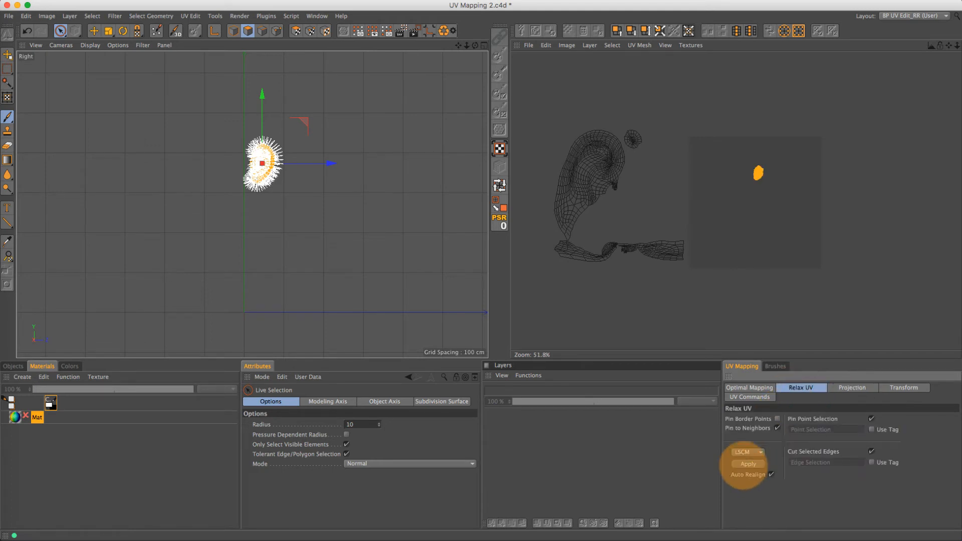
left_click(747, 464)
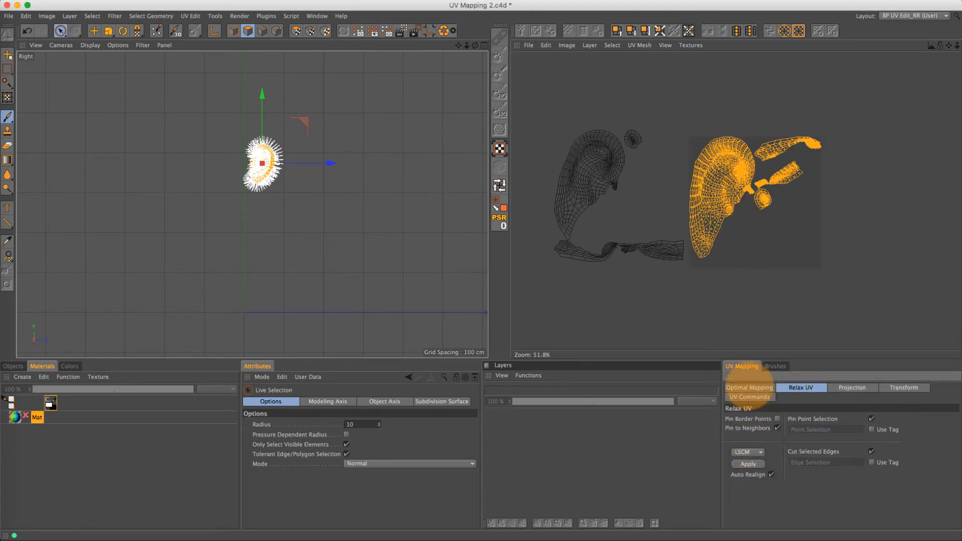
Realign the UV islands of both ears together, preserving orientation and equalizing island size with 1% spacing
left_click(749, 388)
left_click(742, 469)
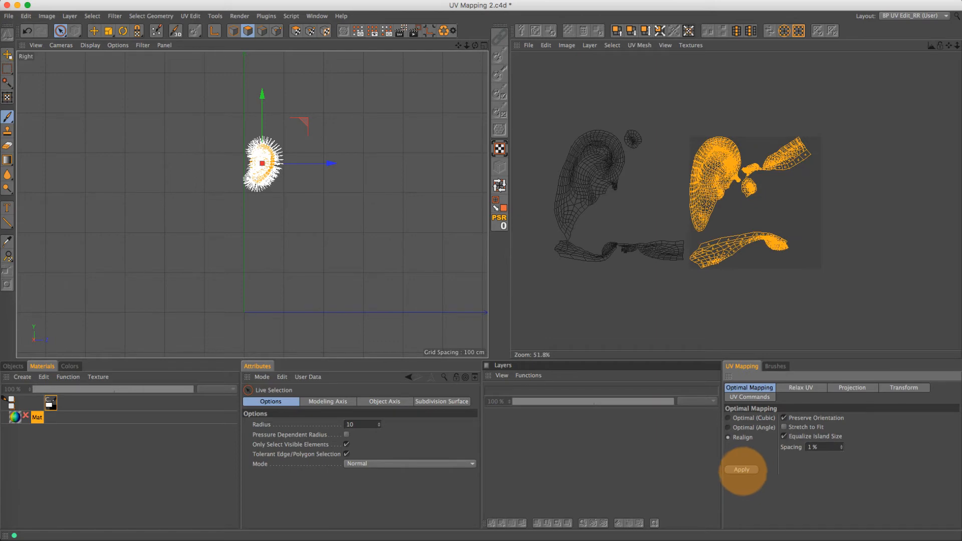
key("super+a")
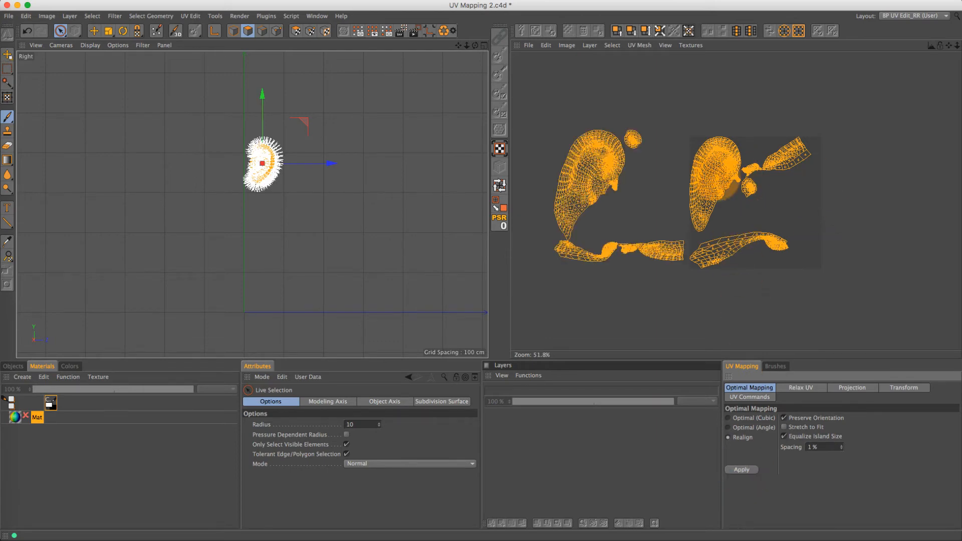
left_click(741, 469)
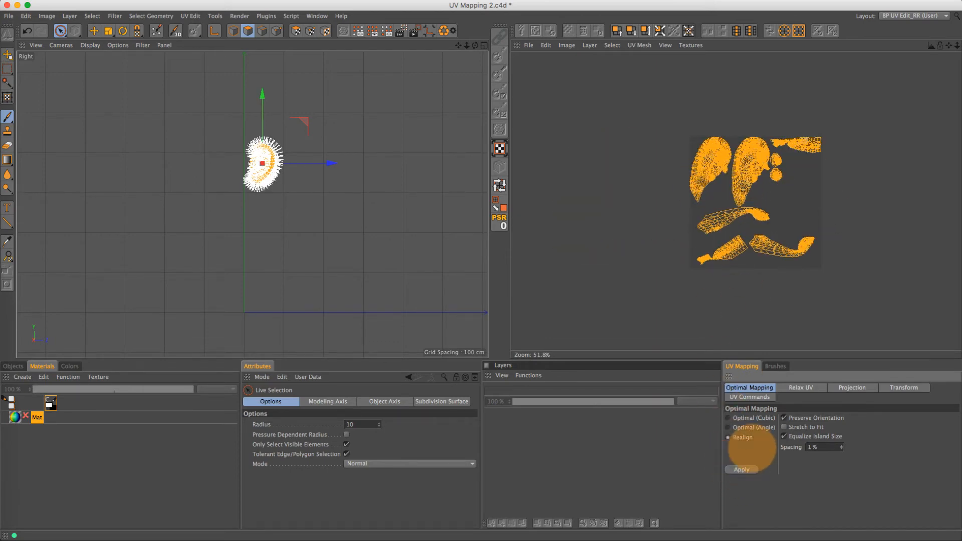
Turn off Preserve Orientation and realign all the ear UV islands
scroll(736, 171, "up", 5)
scroll(736, 172, "up", 1)
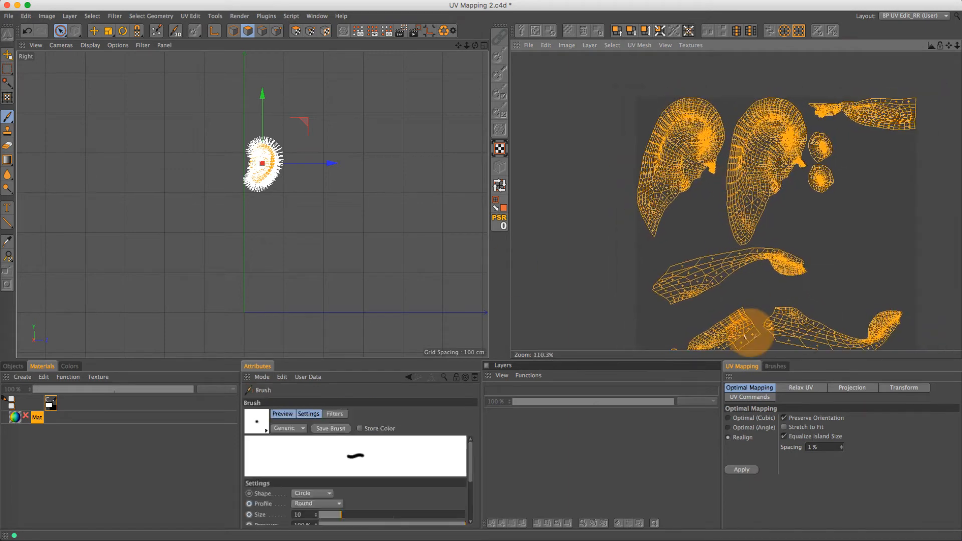
left_click(784, 418)
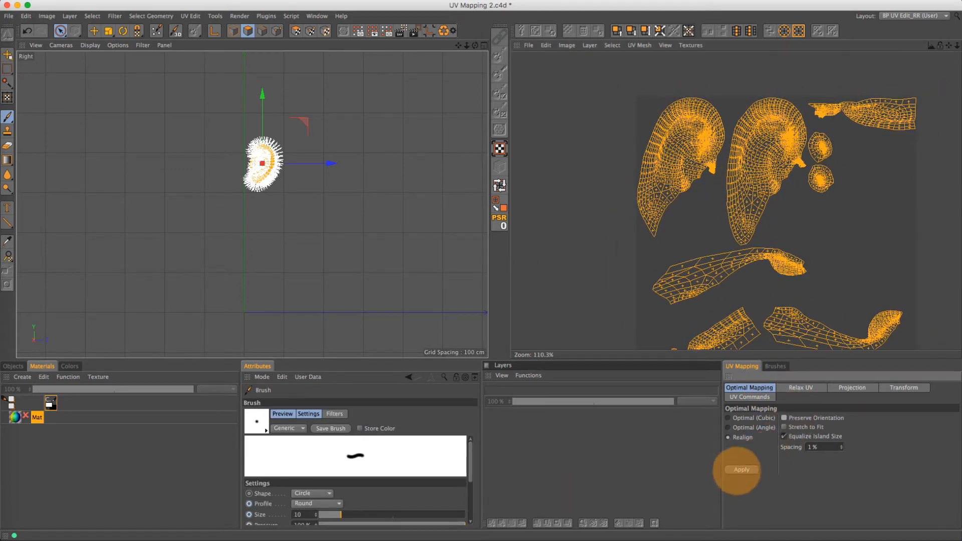
left_click(741, 470)
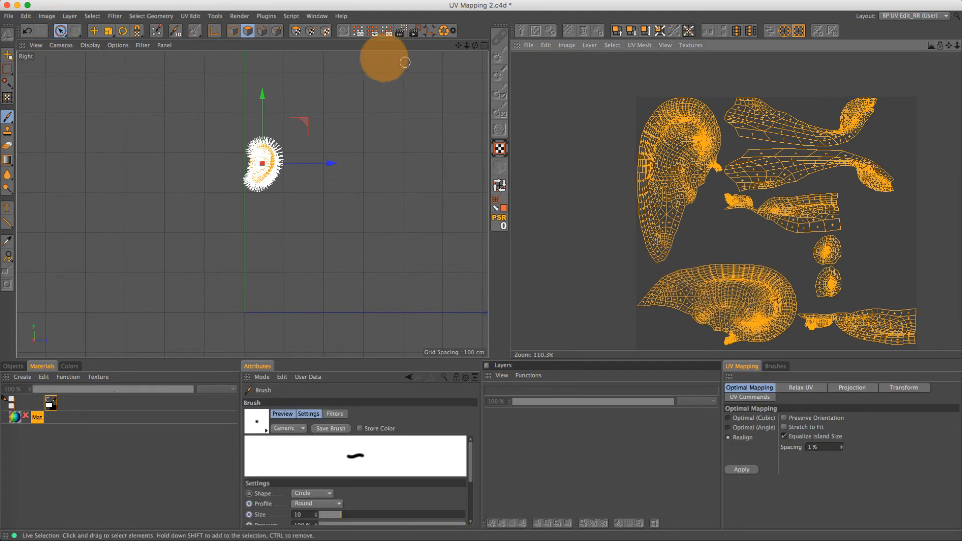
In UV polygon mode, select the sideways main ear island, move it outside the UV canvas beside the other ear, and rotate it upright
left_click(296, 31)
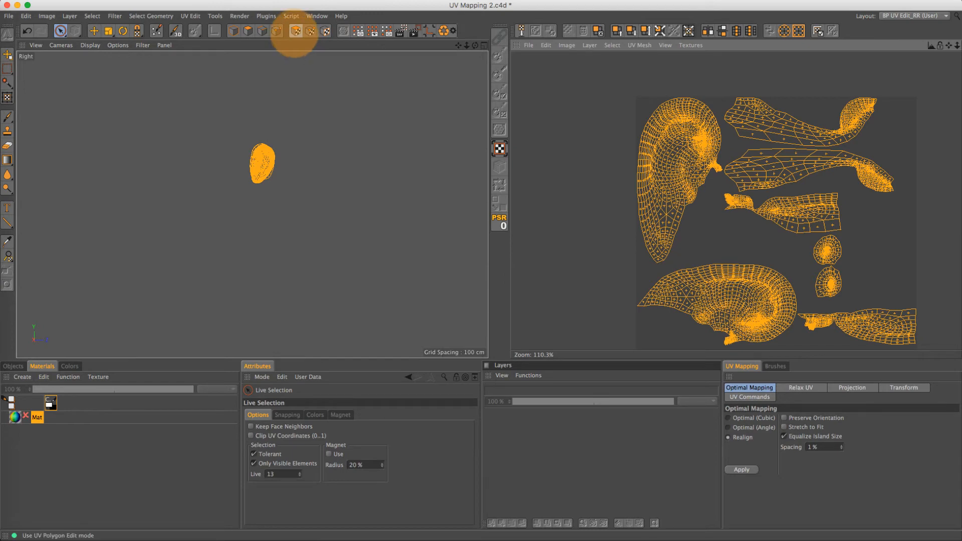
left_click(722, 288)
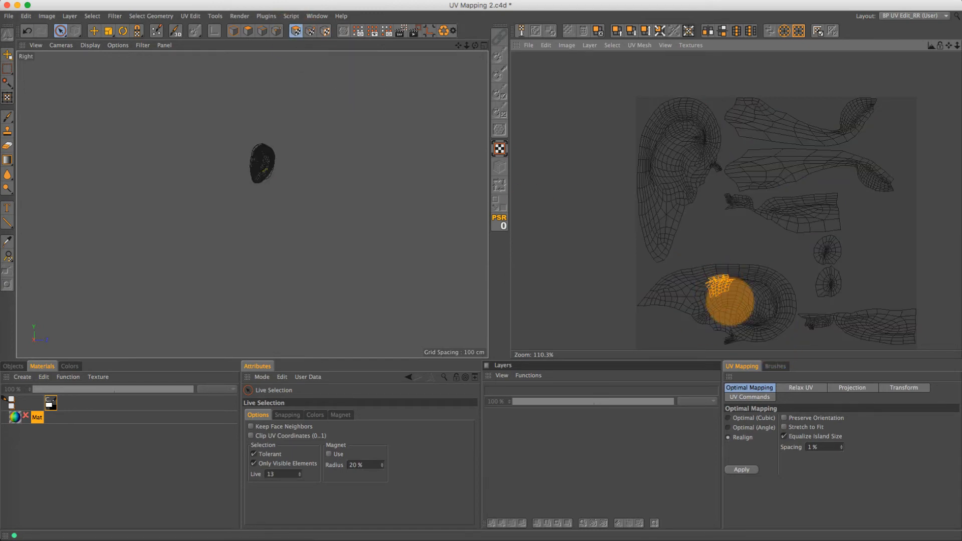
key("u")
key("w")
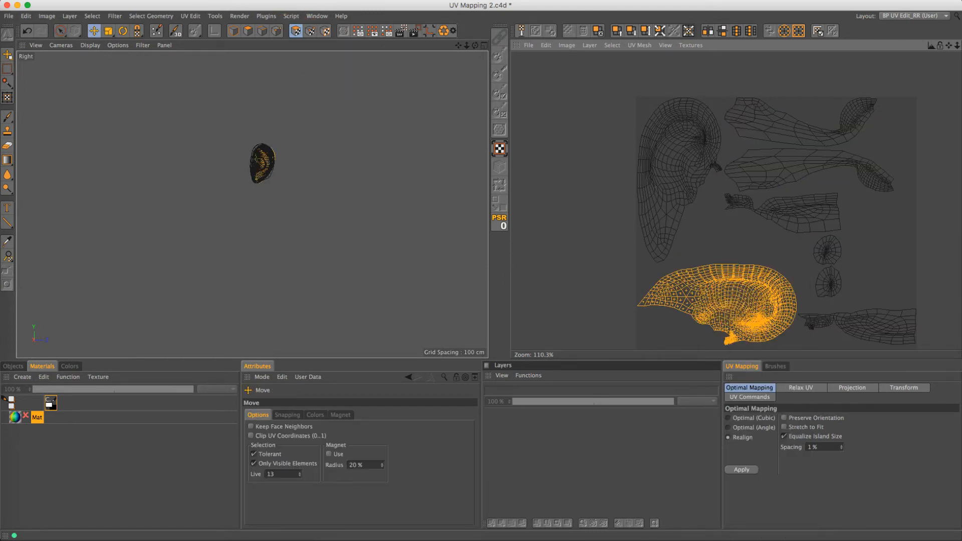
left_click_drag(730, 301, 590, 163)
key("r")
key("e")
Select the other main ear island, shift it slightly toward the first one and rotate it to match
left_click(654, 190)
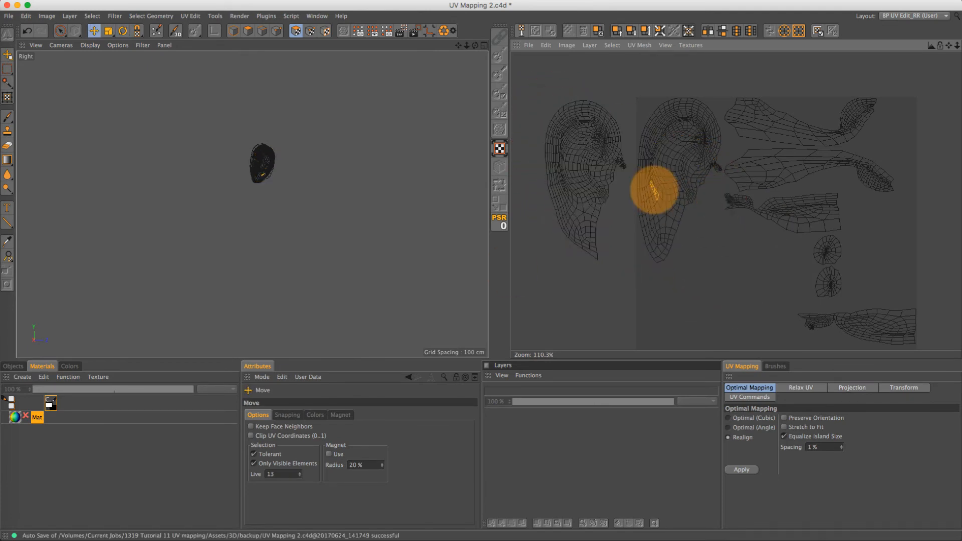
double_click(654, 190)
mouse_move(653, 196)
left_mouse_down()
mouse_move(670, 197)
mouse_move(638, 198)
left_mouse_up()
key("r")
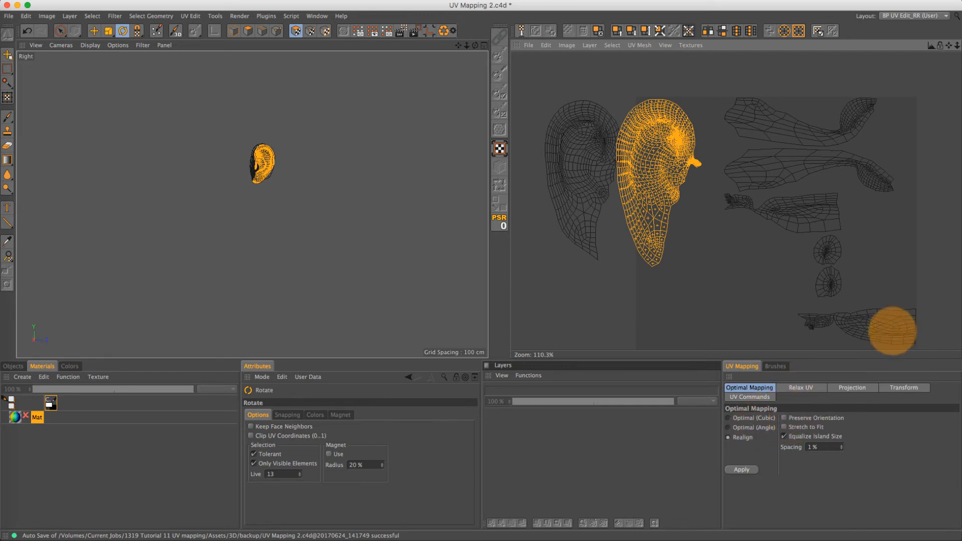
Select all ear UV islands and realign them with Preserve Orientation turned on
left_click(893, 331)
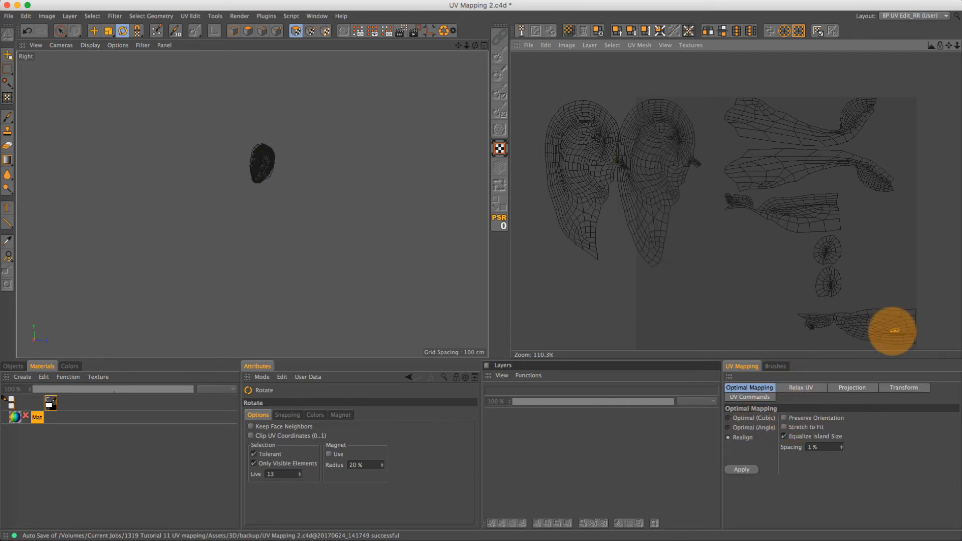
key("ctrl+a")
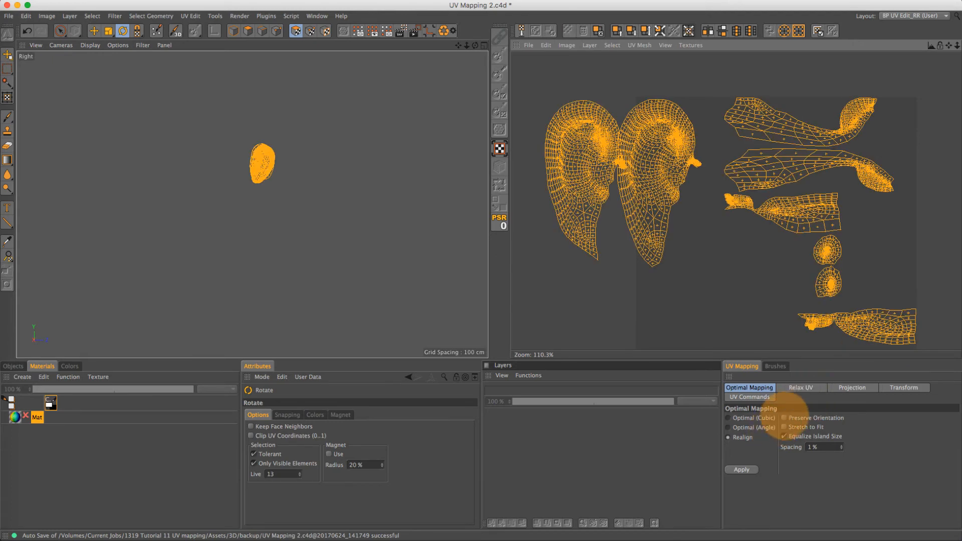
left_click(783, 418)
left_click(741, 469)
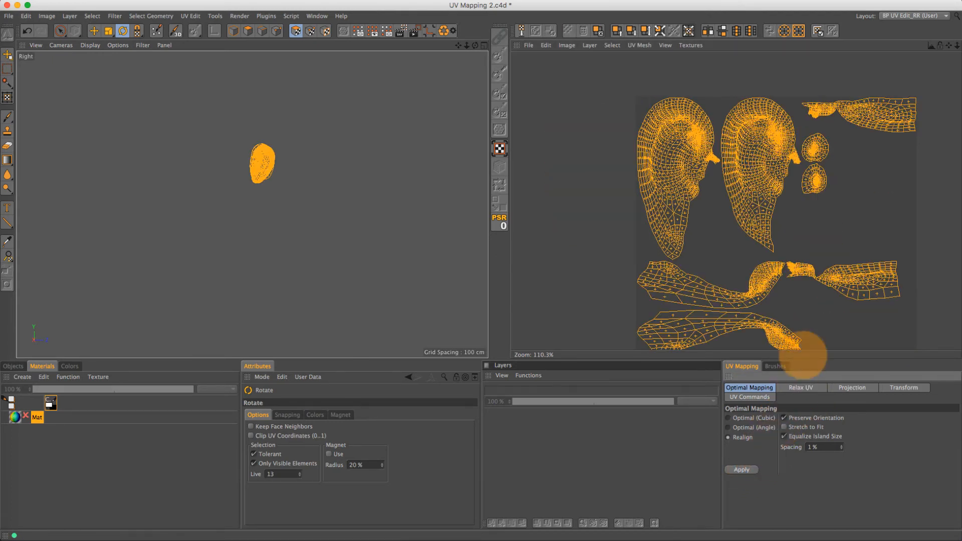
Unhide the rest of the bust, select all its UV polygons and realign every island within the canvas
middle_click_drag(789, 278, 708, 264, "alt")
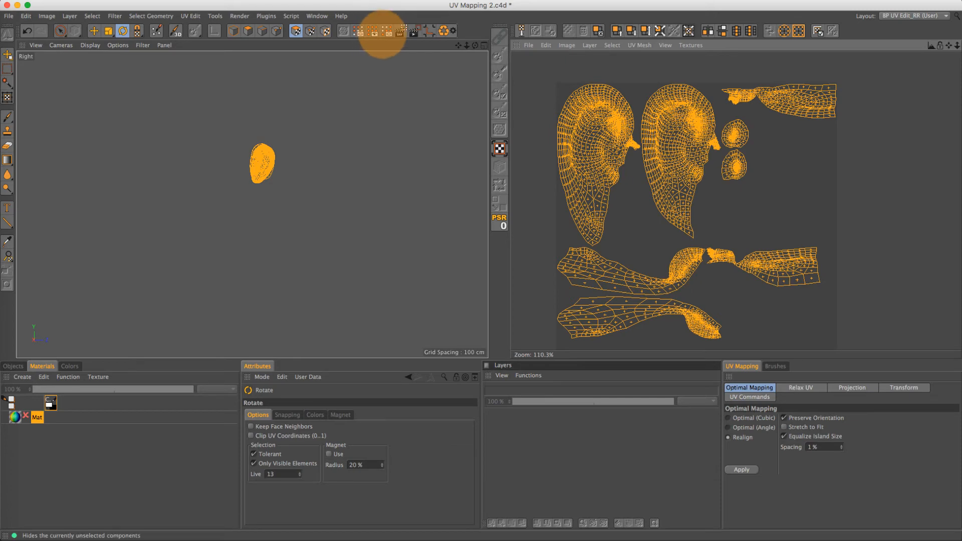
left_click(374, 31)
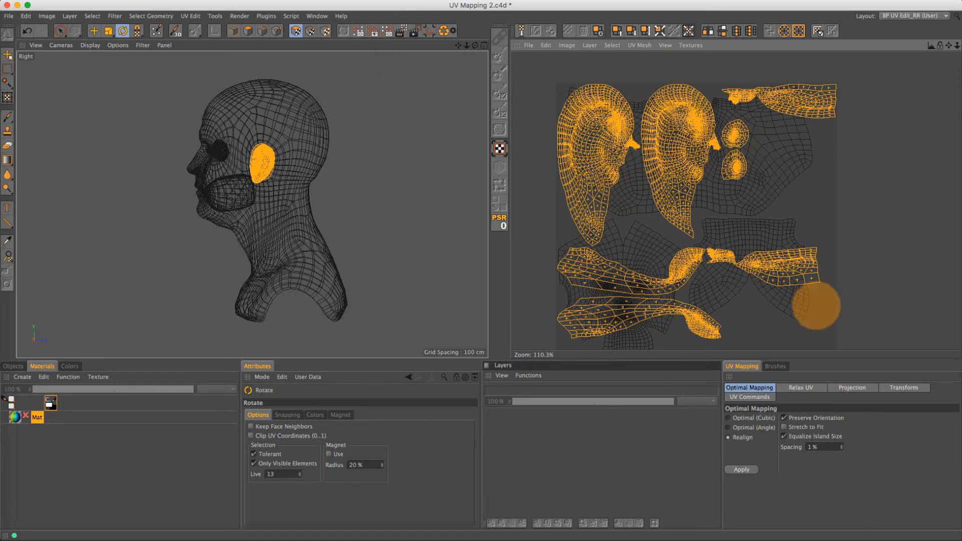
key("super+a")
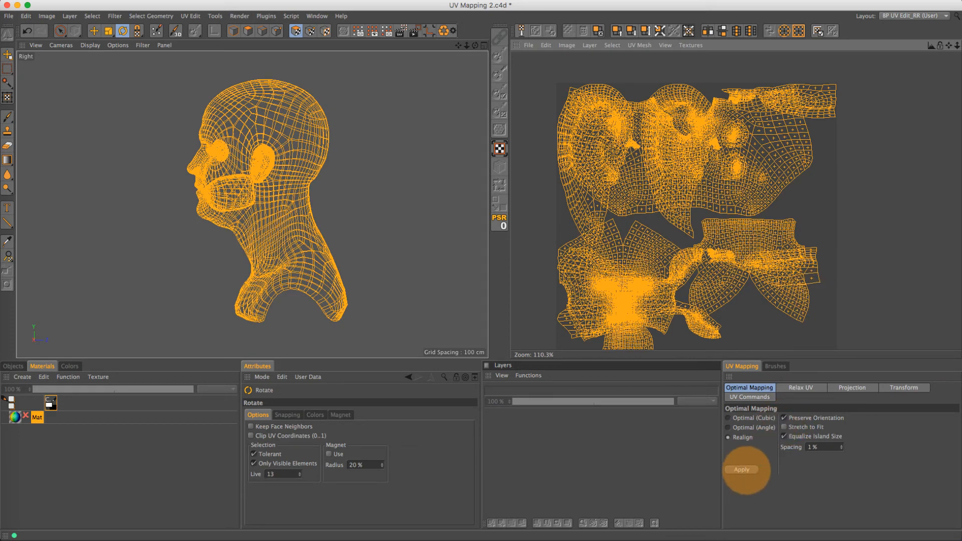
left_click(744, 469)
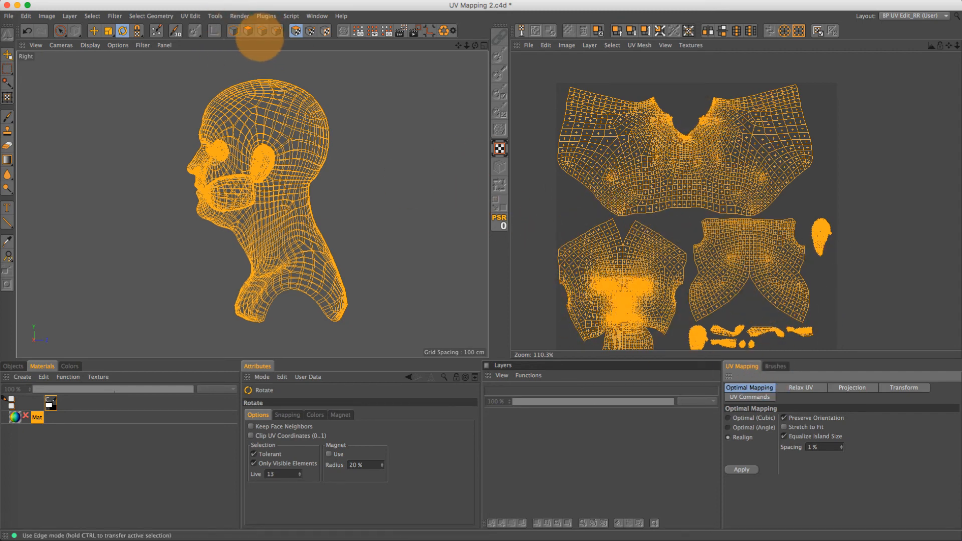
Return to the perspective view and clear the UV polygon selection with Live Selection
left_click(60, 30)
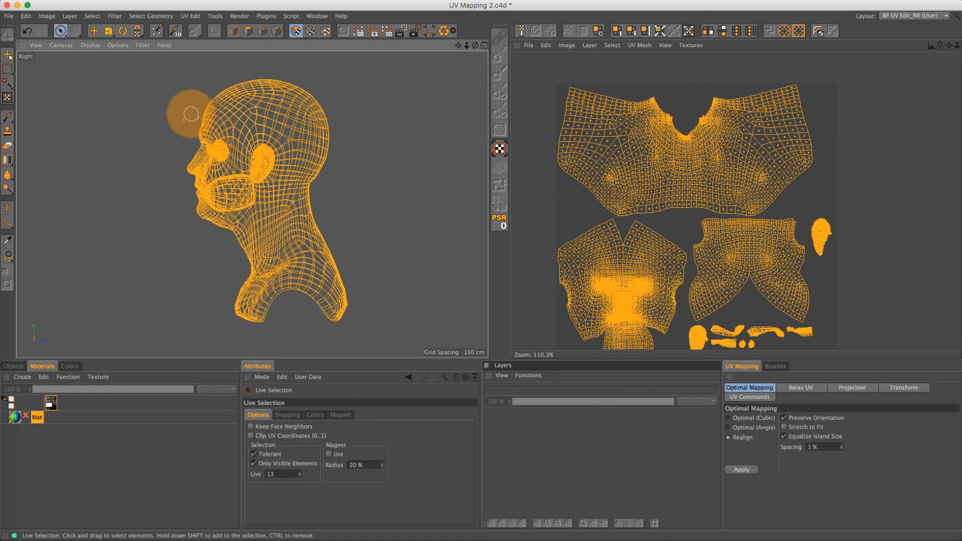
middle_click(189, 97)
middle_click(135, 104)
left_click(474, 233)
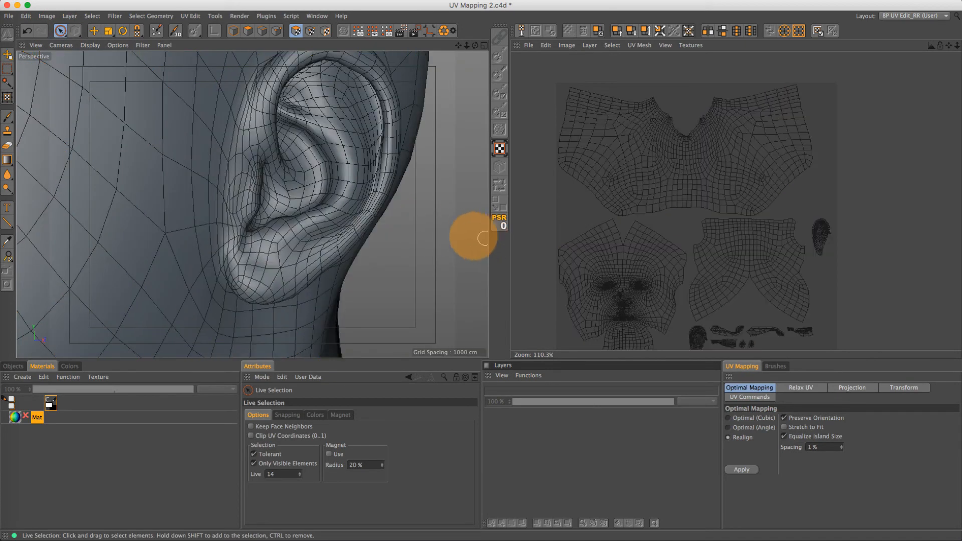
Apply the Mat color-grid material to the bust and inspect the texture on the head, ears and shoulders from several sides
right_click_drag(432, 230, 332, 233, "alt")
mouse_move(332, 234)
left_mouse_down("alt")
mouse_move(312, 225)
mouse_move(318, 172)
mouse_move(344, 226)
mouse_move(455, 175)
mouse_move(350, 245)
left_mouse_up("alt")
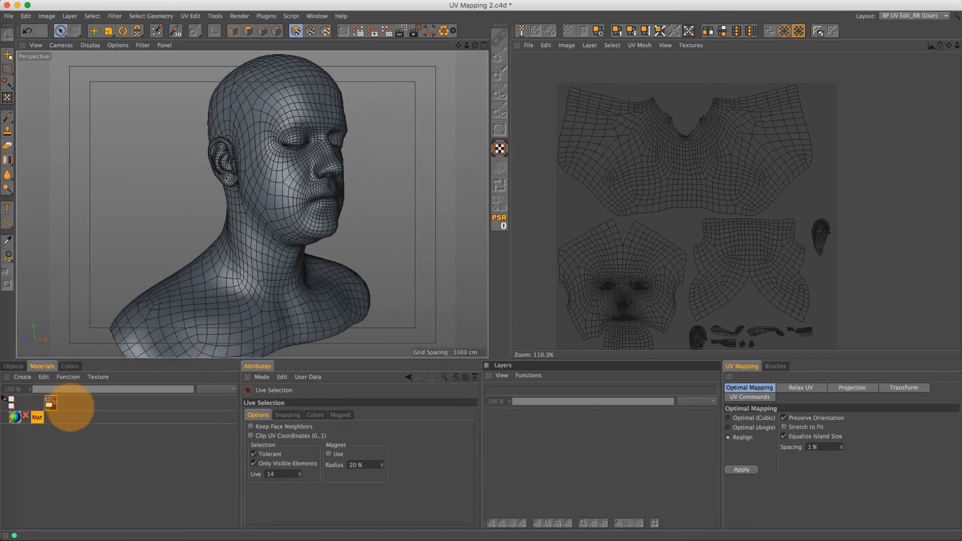
left_click(10, 405)
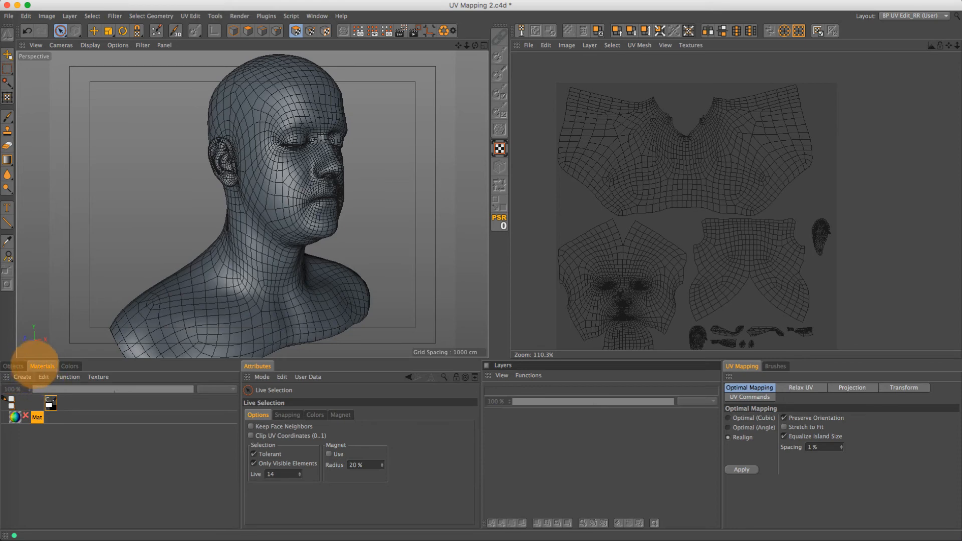
left_click_drag(15, 415, 227, 318)
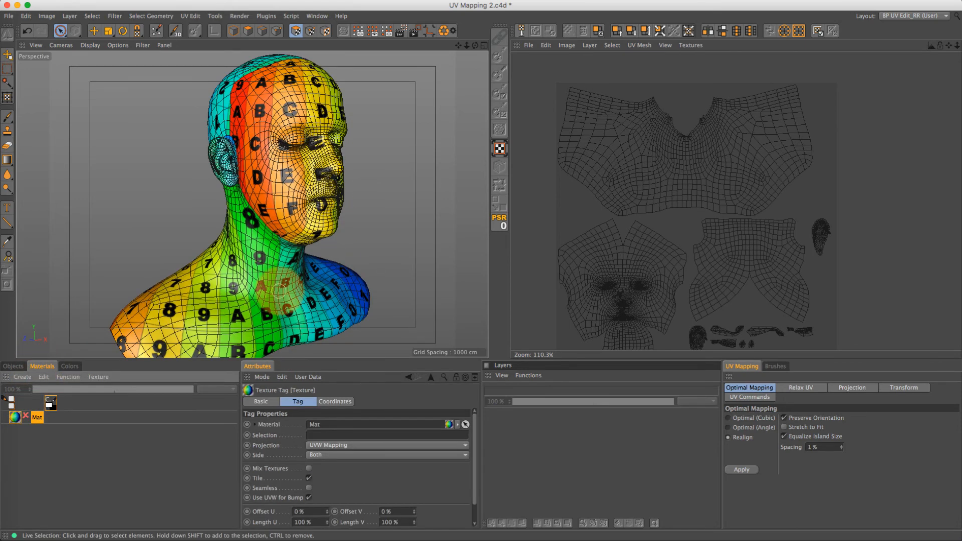
scroll(279, 291, "down", 4)
left_click_drag(281, 302, 213, 303, "alt")
left_click_drag(314, 234, 272, 232, "alt")
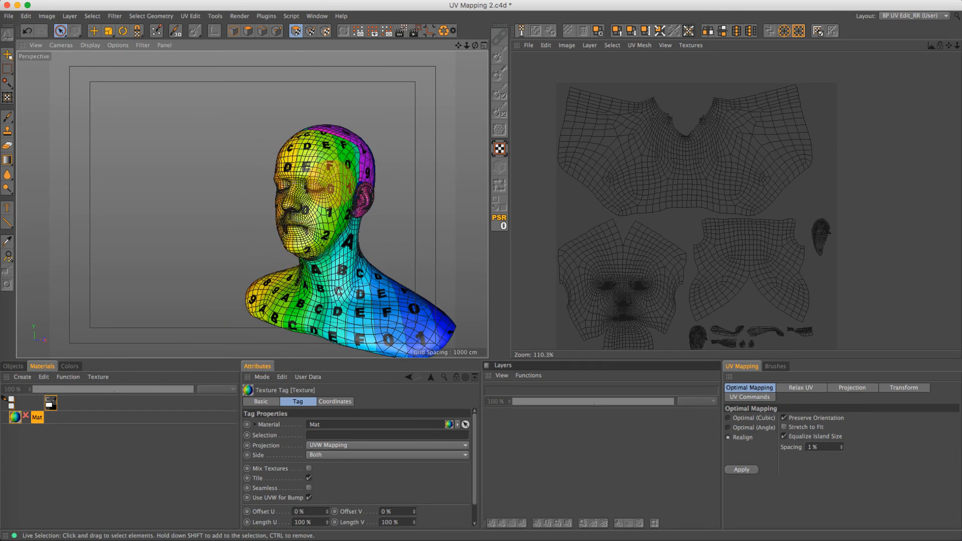
left_click_drag(375, 312, 393, 302, "alt")
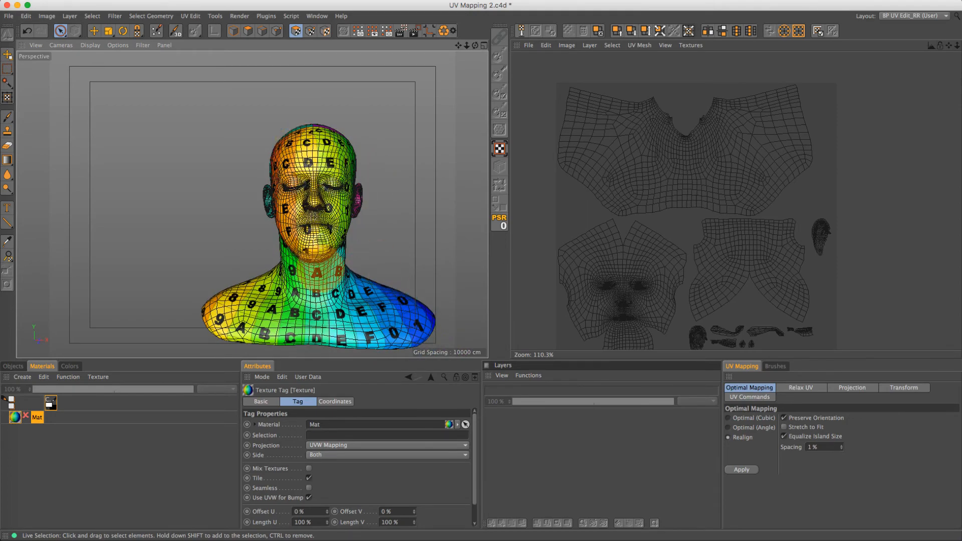
Select the whole back-of-head UV island and flip it with Mirror V and Mirror U
mouse_move(302, 175)
left_mouse_down("alt")
mouse_move(523, 188)
mouse_move(275, 171)
mouse_move(253, 205)
mouse_move(296, 159)
left_mouse_up("alt")
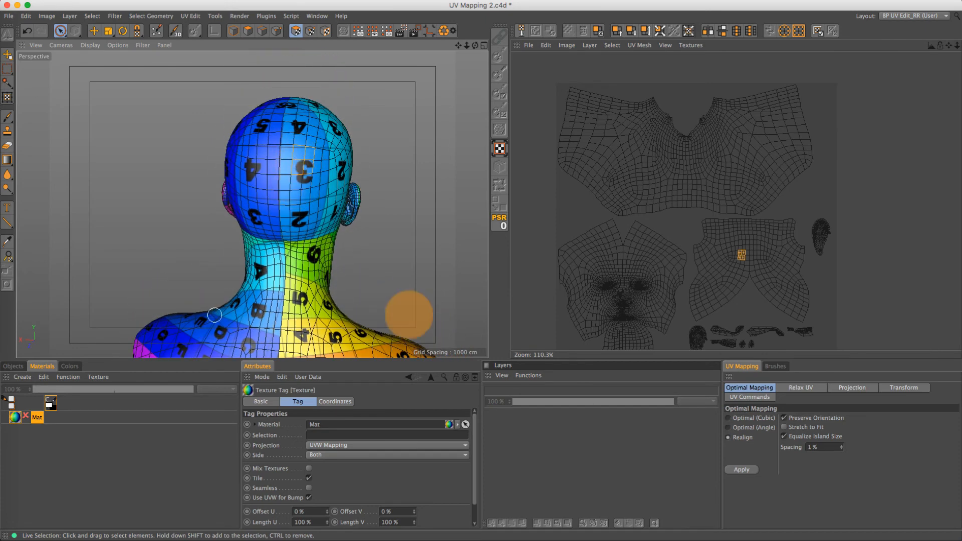
left_click(734, 256)
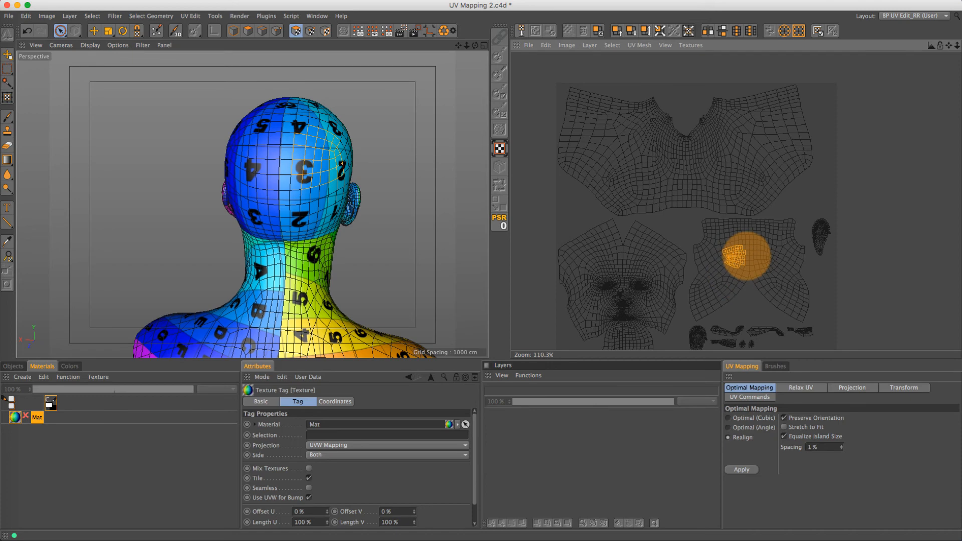
double_click(745, 256)
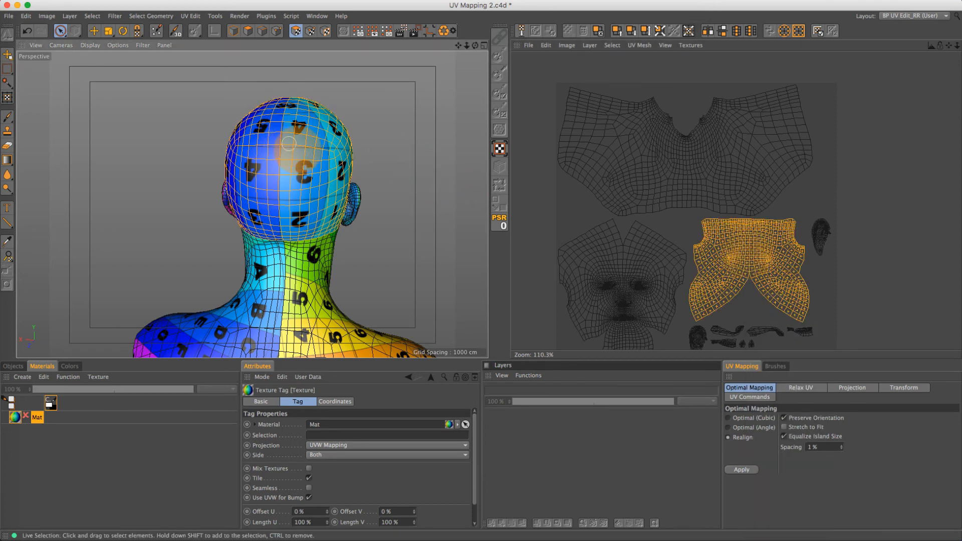
left_click_drag(285, 154, 354, 221, "alt")
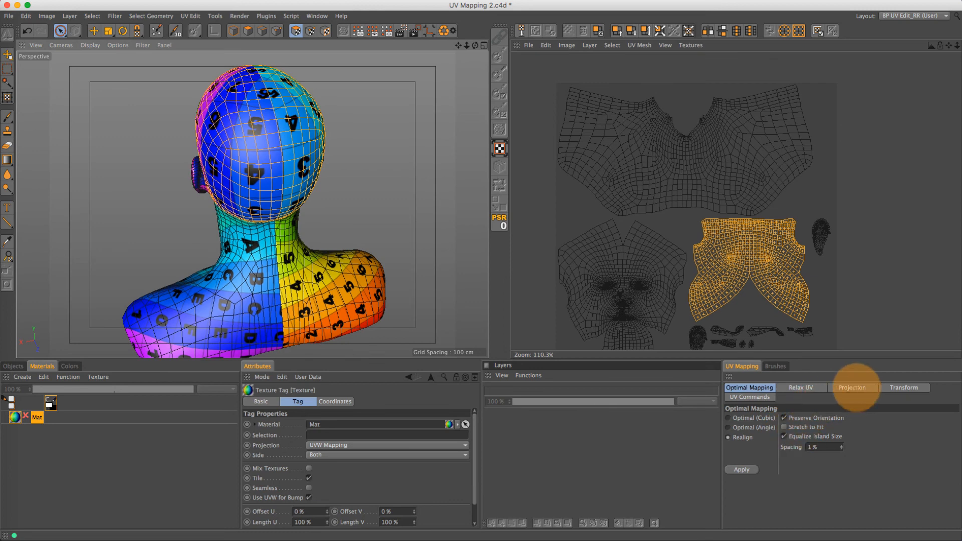
left_click(750, 397)
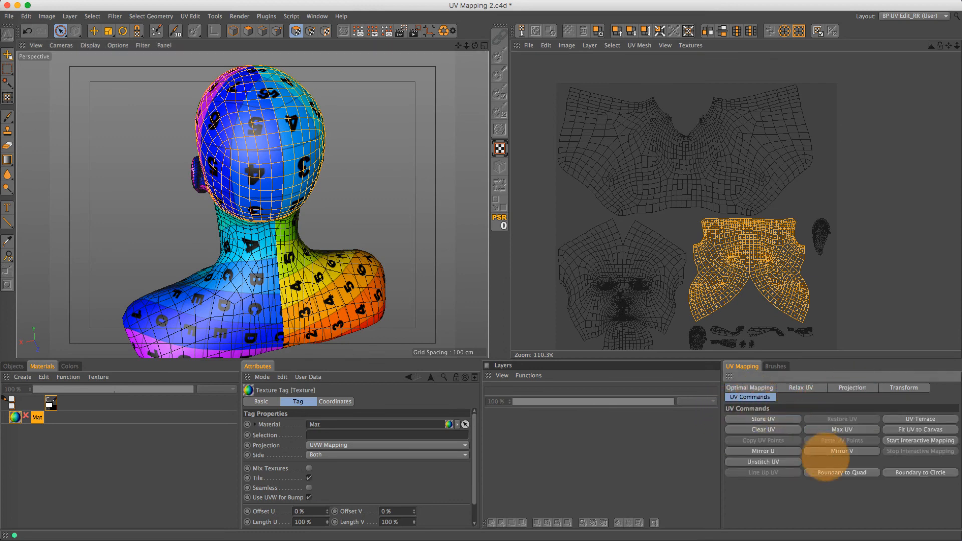
left_click(827, 452)
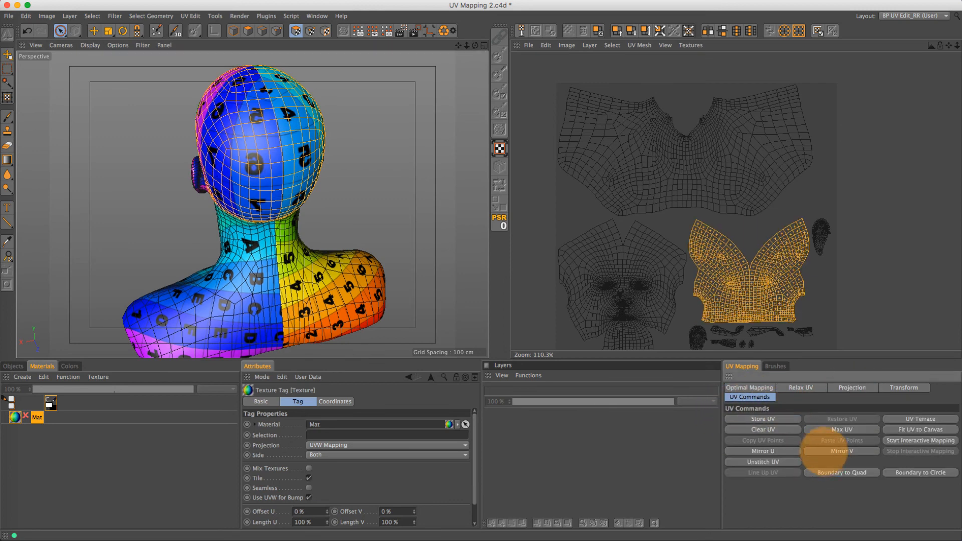
left_click(762, 451)
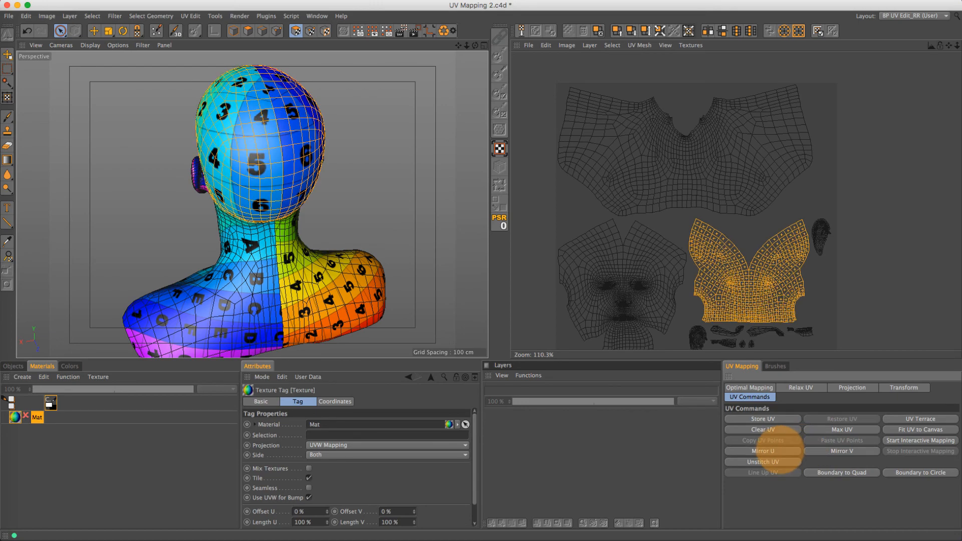
Examine the color-grid lettering on the back, side and front of the head, and clear the UV selection
left_click_drag(265, 150, 481, 147, "alt")
left_click_drag(235, 152, 411, 130, "alt")
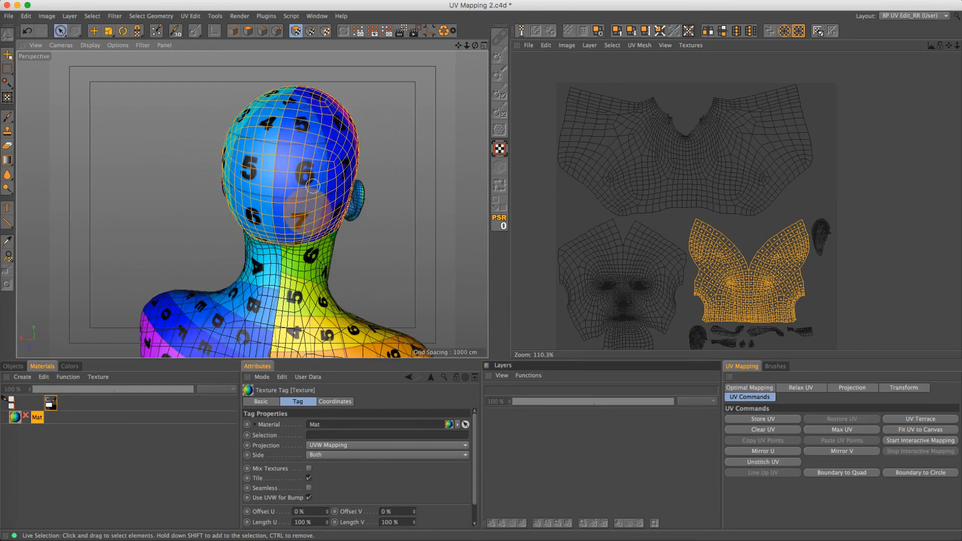
left_click_drag(312, 185, 120, 173, "alt")
right_click_drag(379, 158, 385, 164, "alt")
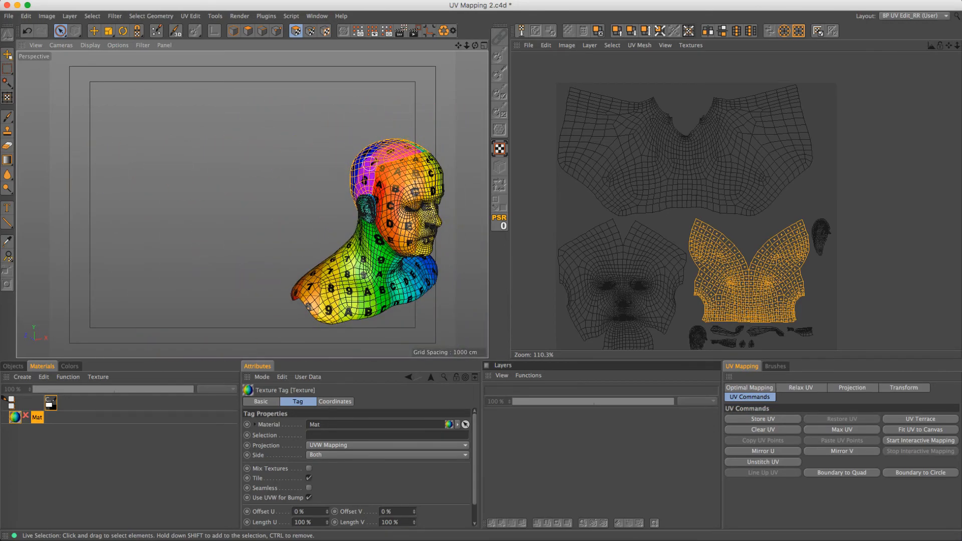
middle_click_drag(404, 164, 320, 160, "alt")
left_click_drag(316, 158, 259, 149, "alt")
right_click_drag(301, 145, 323, 143, "alt")
middle_click_drag(361, 198, 307, 156, "alt")
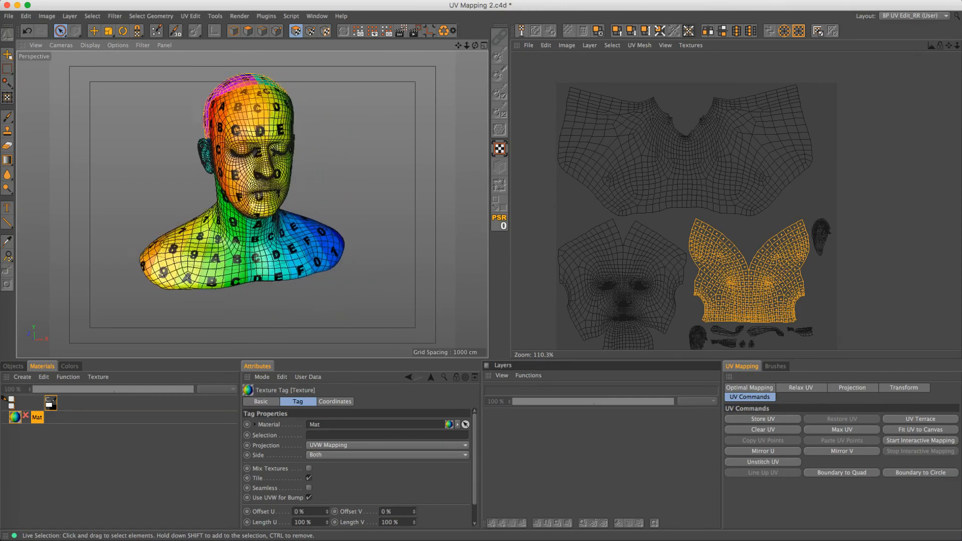
left_click(322, 163)
Inspect the direction of the color-grid texture on both ears up close, front and back
left_click_drag(235, 218, 292, 196, "alt")
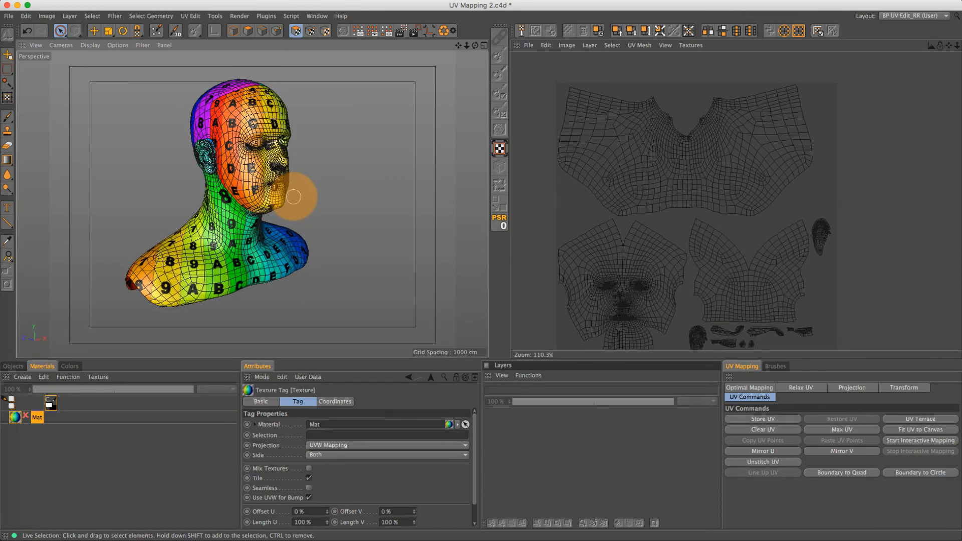
right_click_drag(195, 153, 346, 172, "alt")
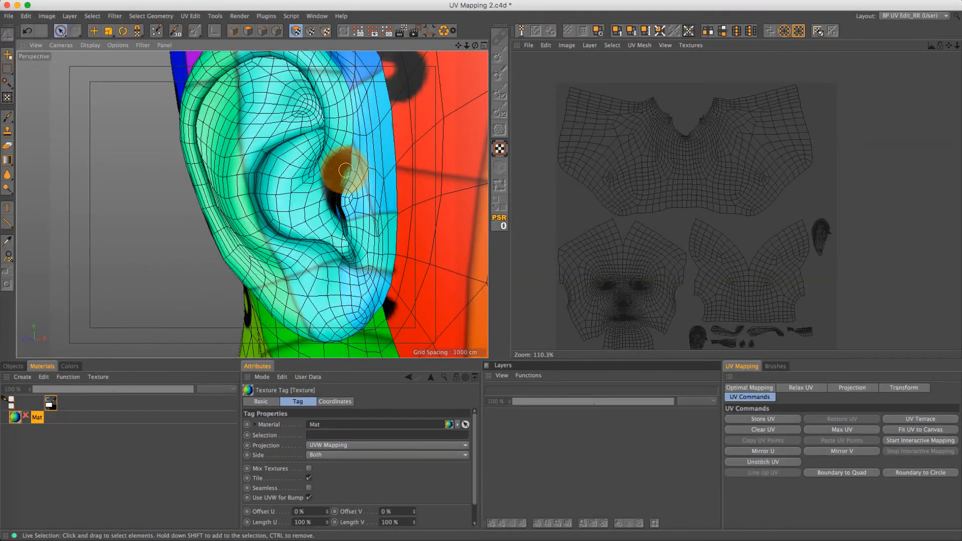
left_click_drag(347, 172, 376, 167, "alt")
right_click_drag(376, 168, 328, 171, "alt")
left_click_drag(328, 171, 407, 186, "alt")
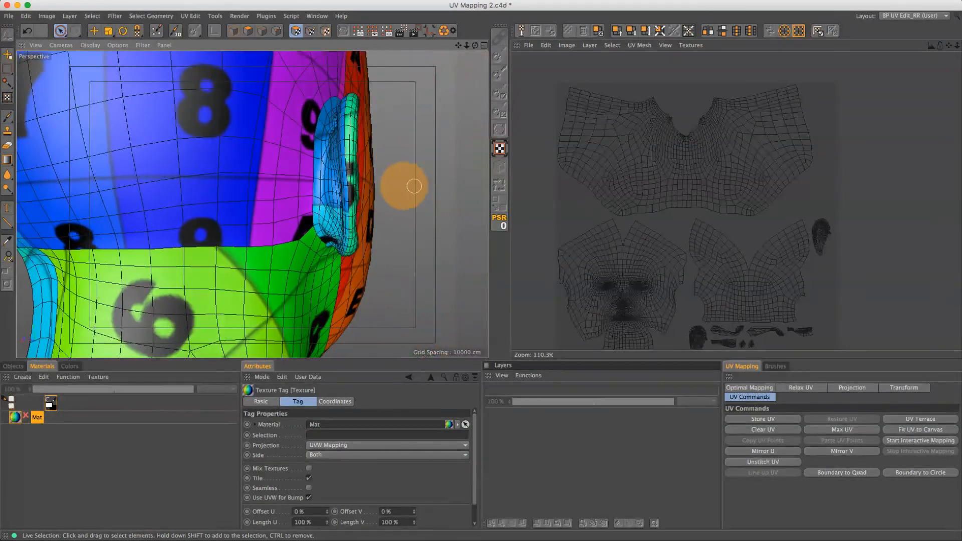
right_click_drag(348, 180, 240, 183, "alt")
left_click_drag(235, 183, 425, 174, "alt")
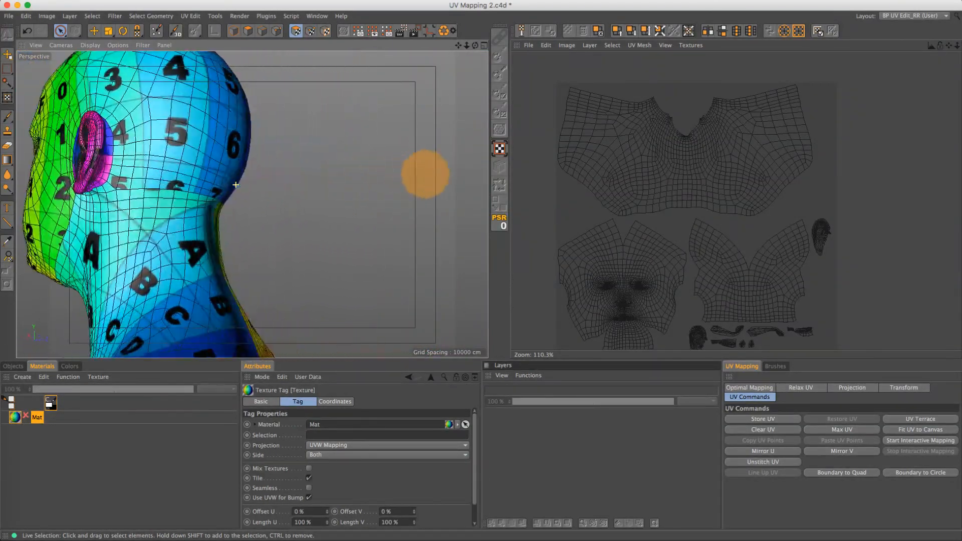
middle_click_drag(183, 189, 252, 205, "alt")
right_click_drag(252, 204, 338, 198, "alt")
Select all connected polygons of the bust's left outer-ear UV island and flip the island with Mirror U
left_click_drag(338, 197, 193, 180, "alt")
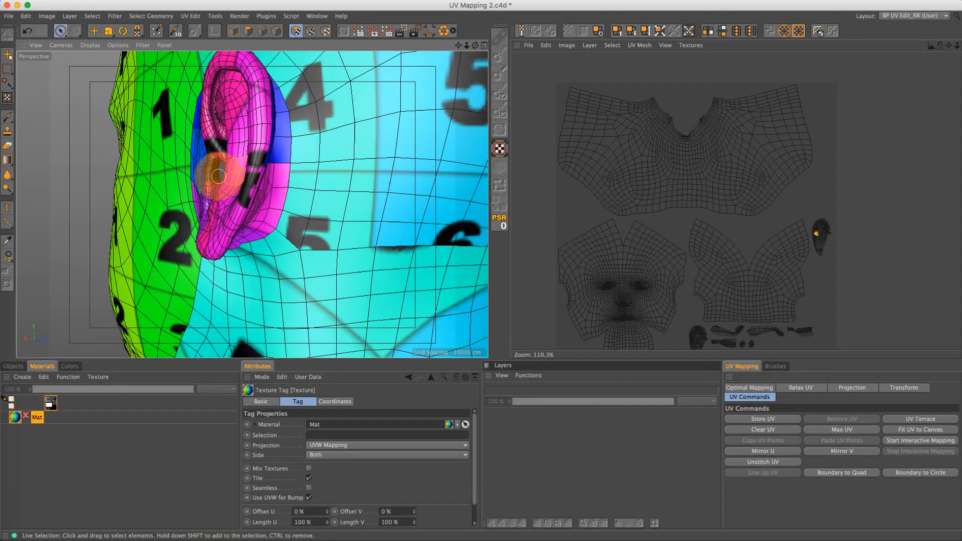
key("u")
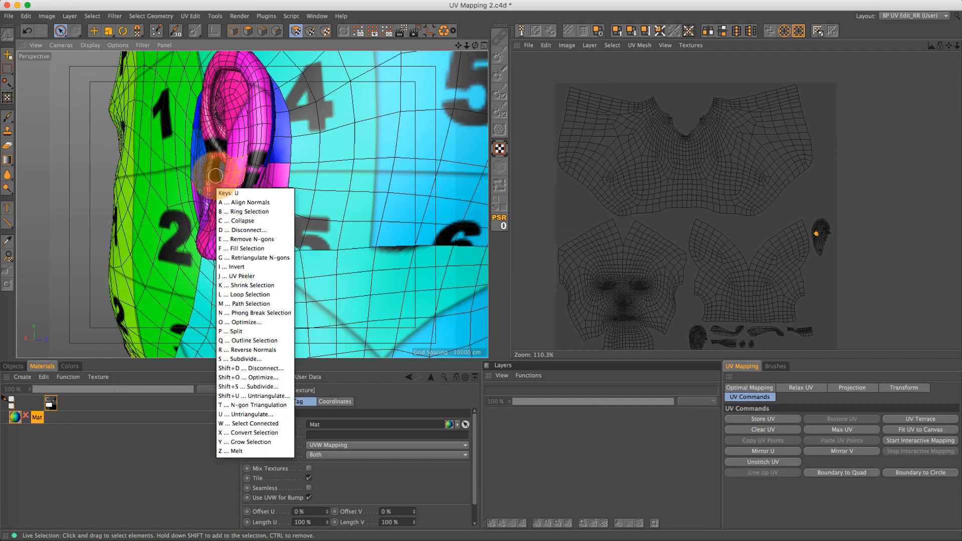
key("w")
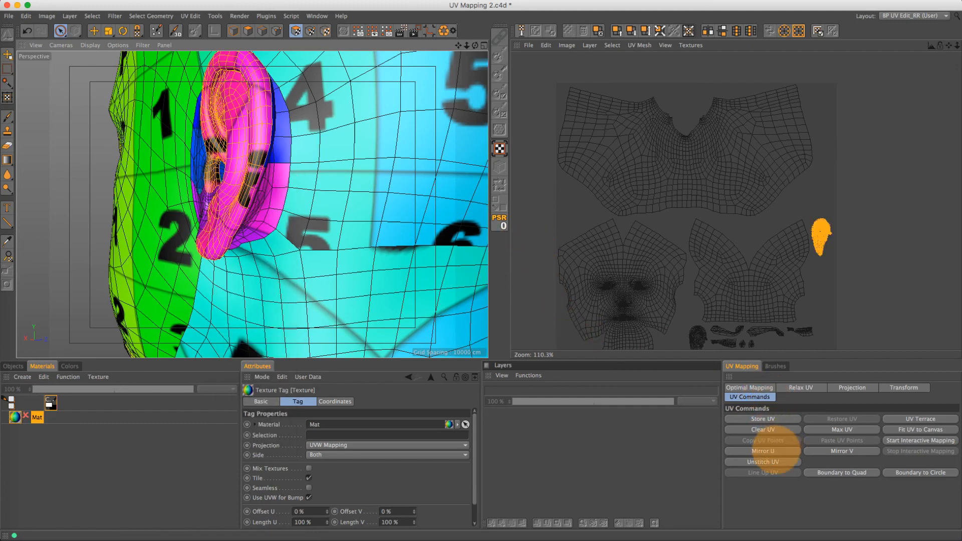
left_click(776, 449)
Clear the ear selection and review the color-grid texture on the ears, face and shoulders
left_click_drag(251, 176, 355, 173, "alt")
right_click_drag(226, 156, 179, 167, "alt")
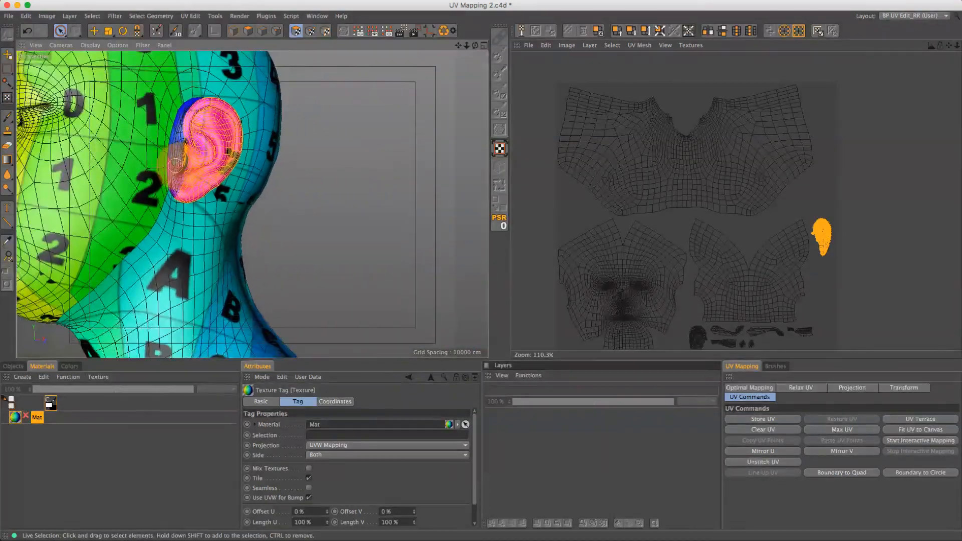
left_click(294, 212)
right_click_drag(226, 202, 194, 200, "alt")
left_click_drag(194, 200, 266, 217, "alt")
right_click_drag(266, 217, 175, 222, "alt")
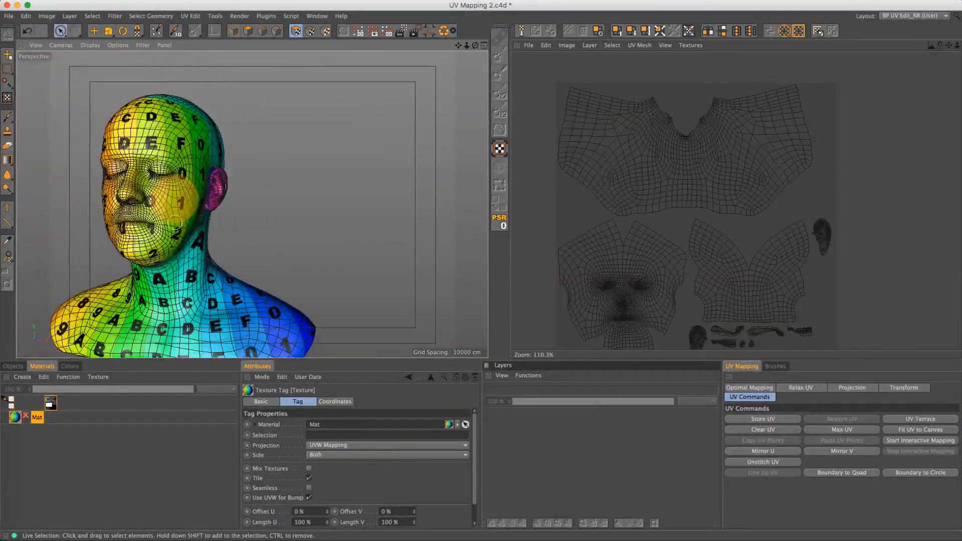
middle_click_drag(216, 209, 317, 172, "alt")
left_click_drag(297, 184, 382, 205, "alt")
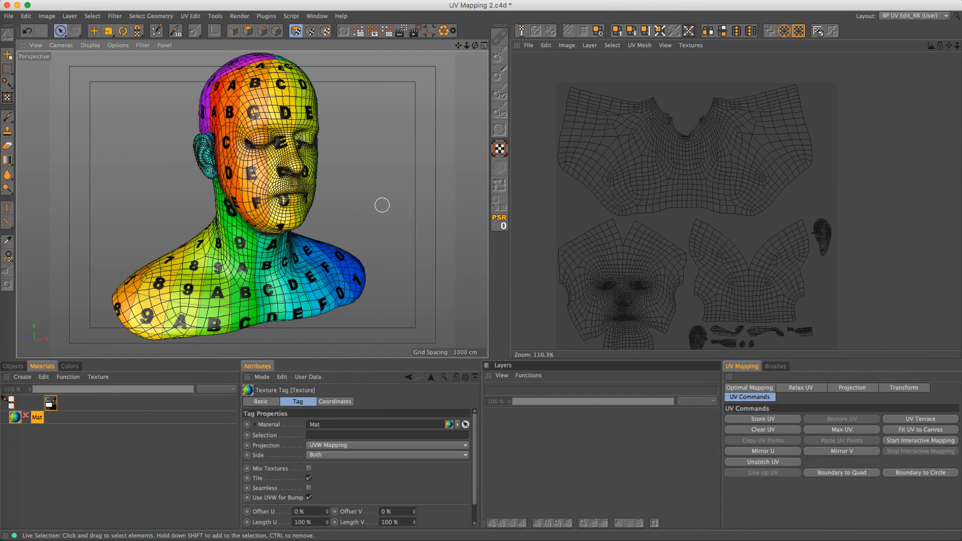